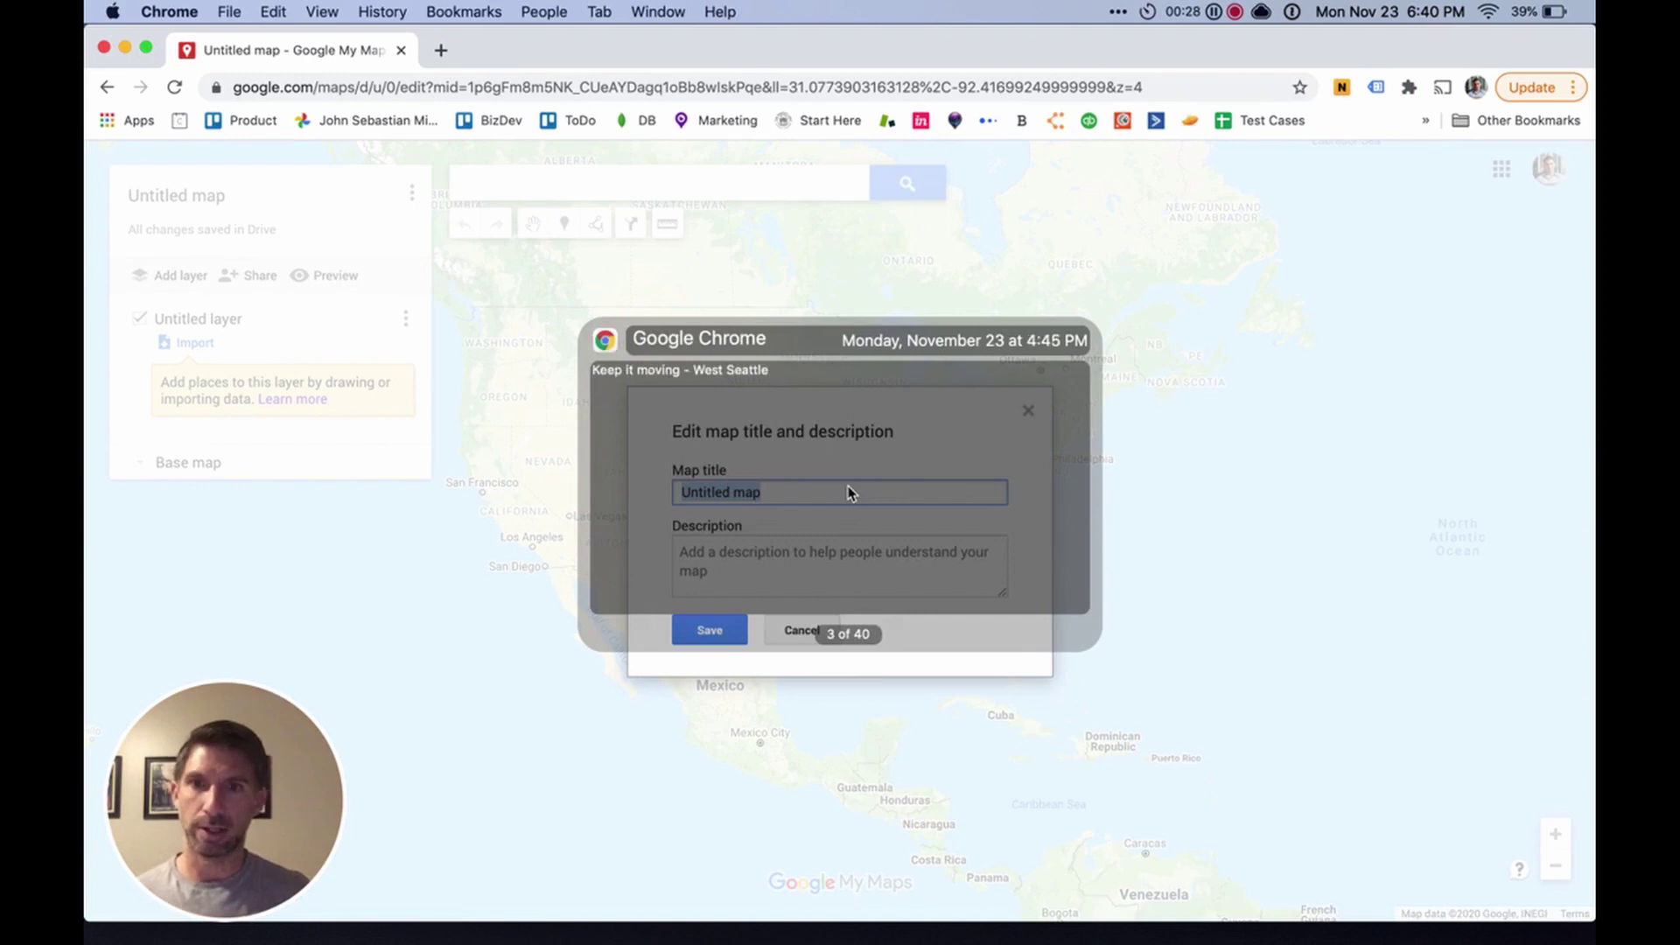
Step: Title the map 'Keep it moving - West Seattle' and save it
{"action": "key", "text": "Return"}
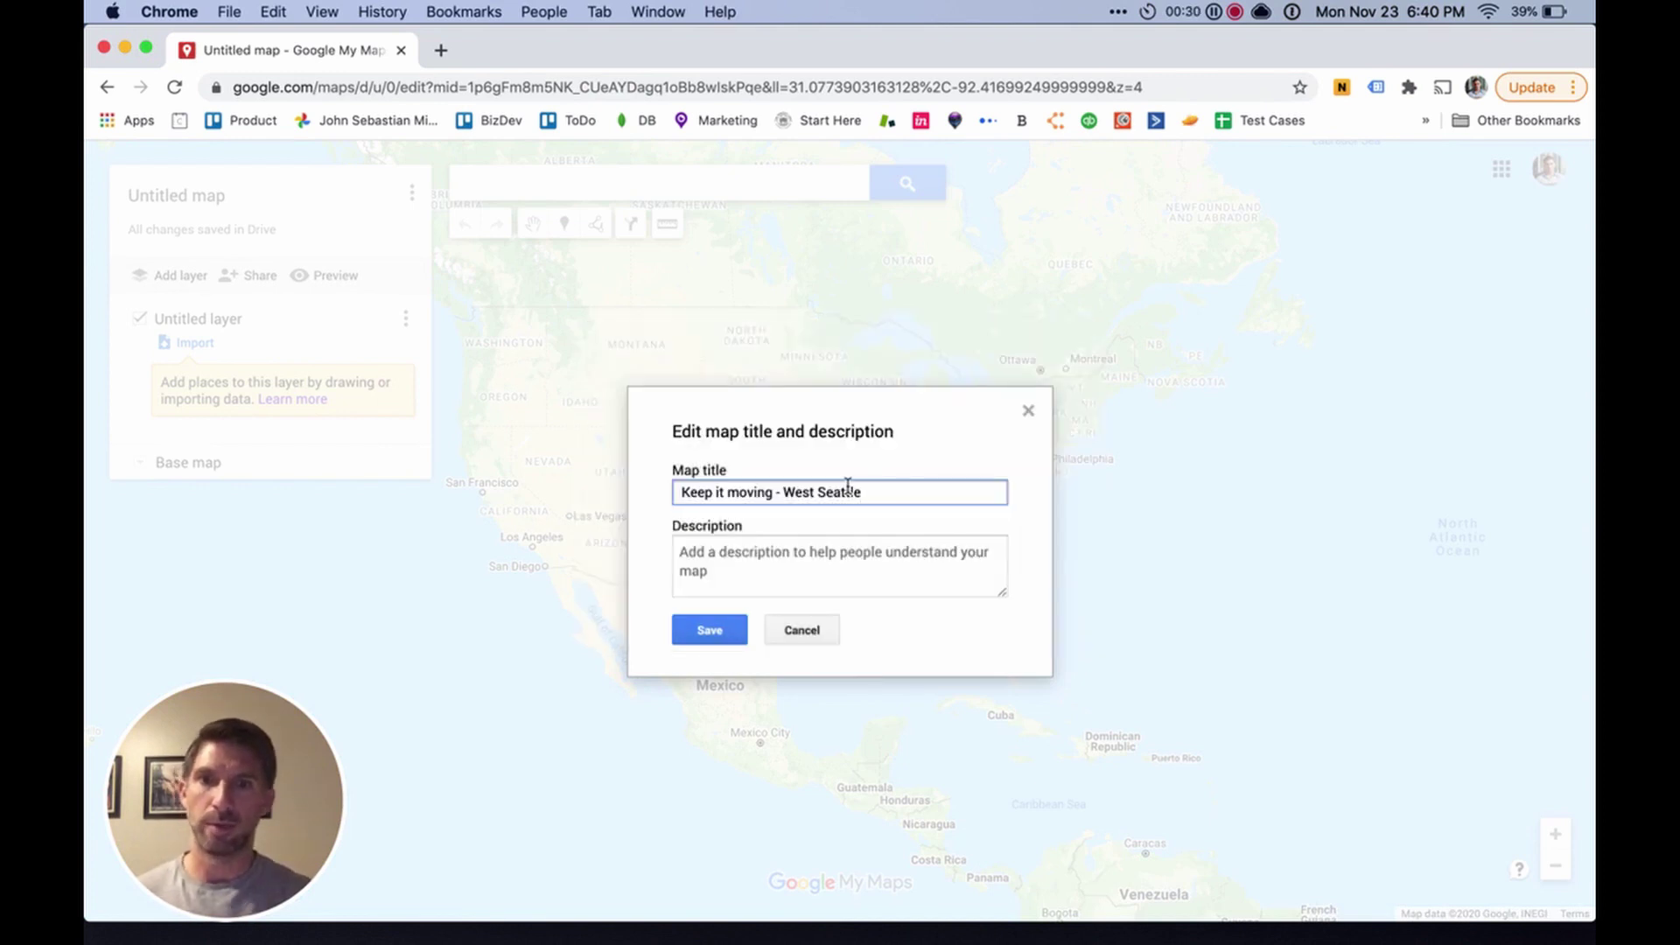
{"action": "left_click", "coordinate": [717, 567]}
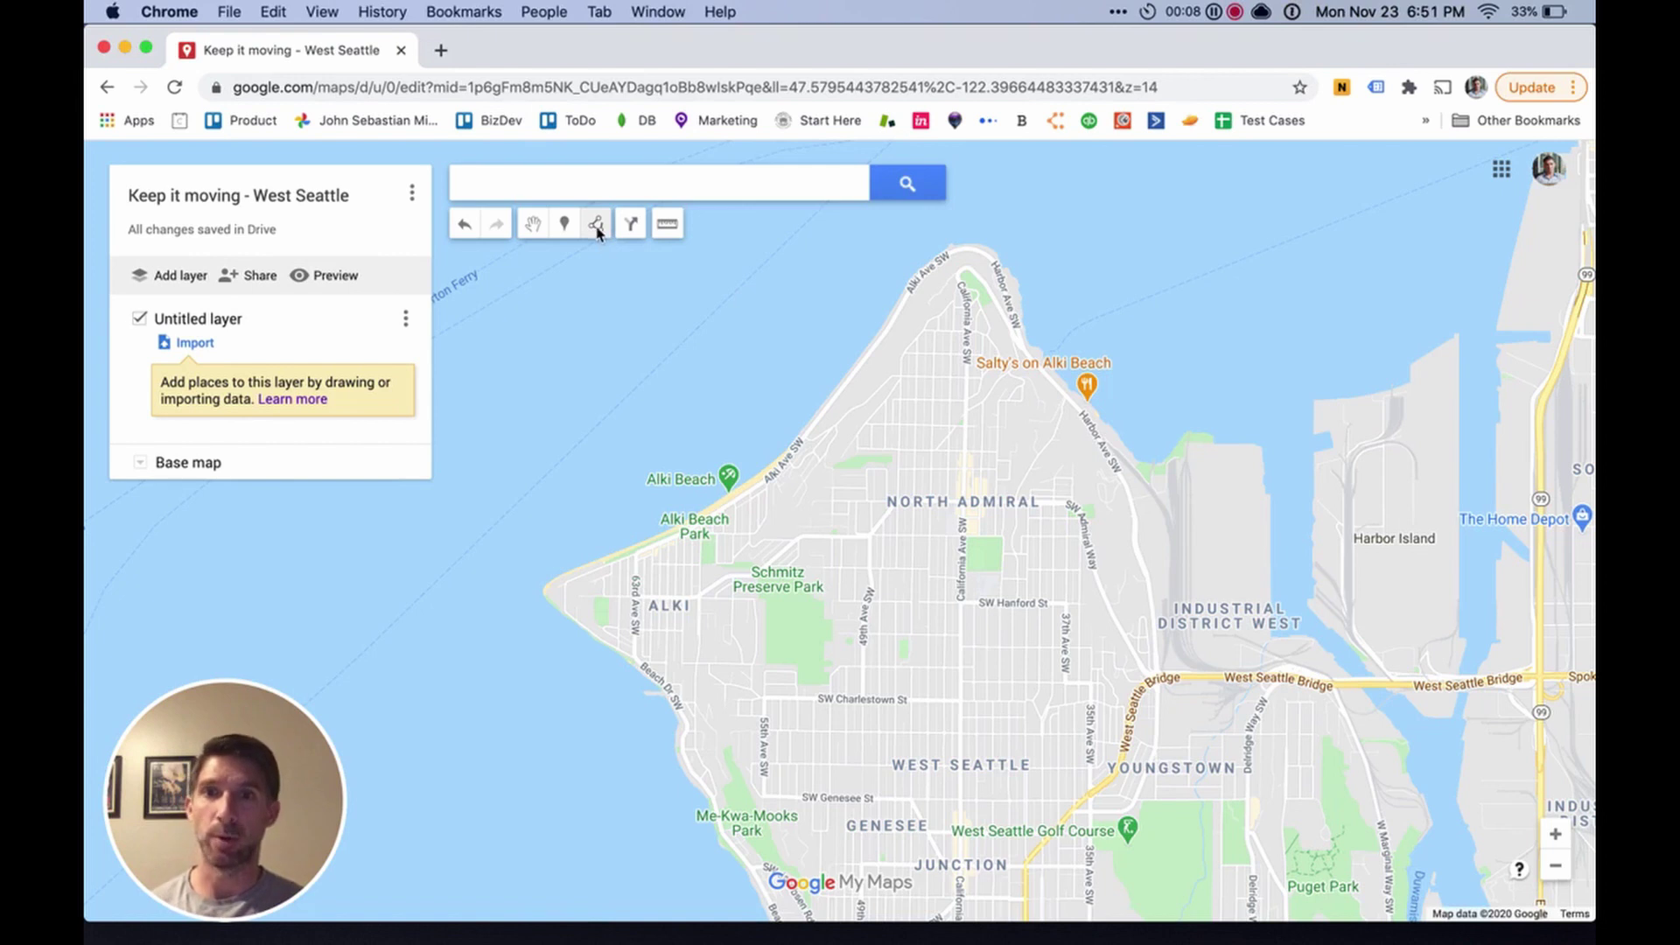
Step: With the line-and-shape tool, trace the outer shoreline from Alki's western tip to Salty's
{"action": "left_click", "coordinate": [597, 225]}
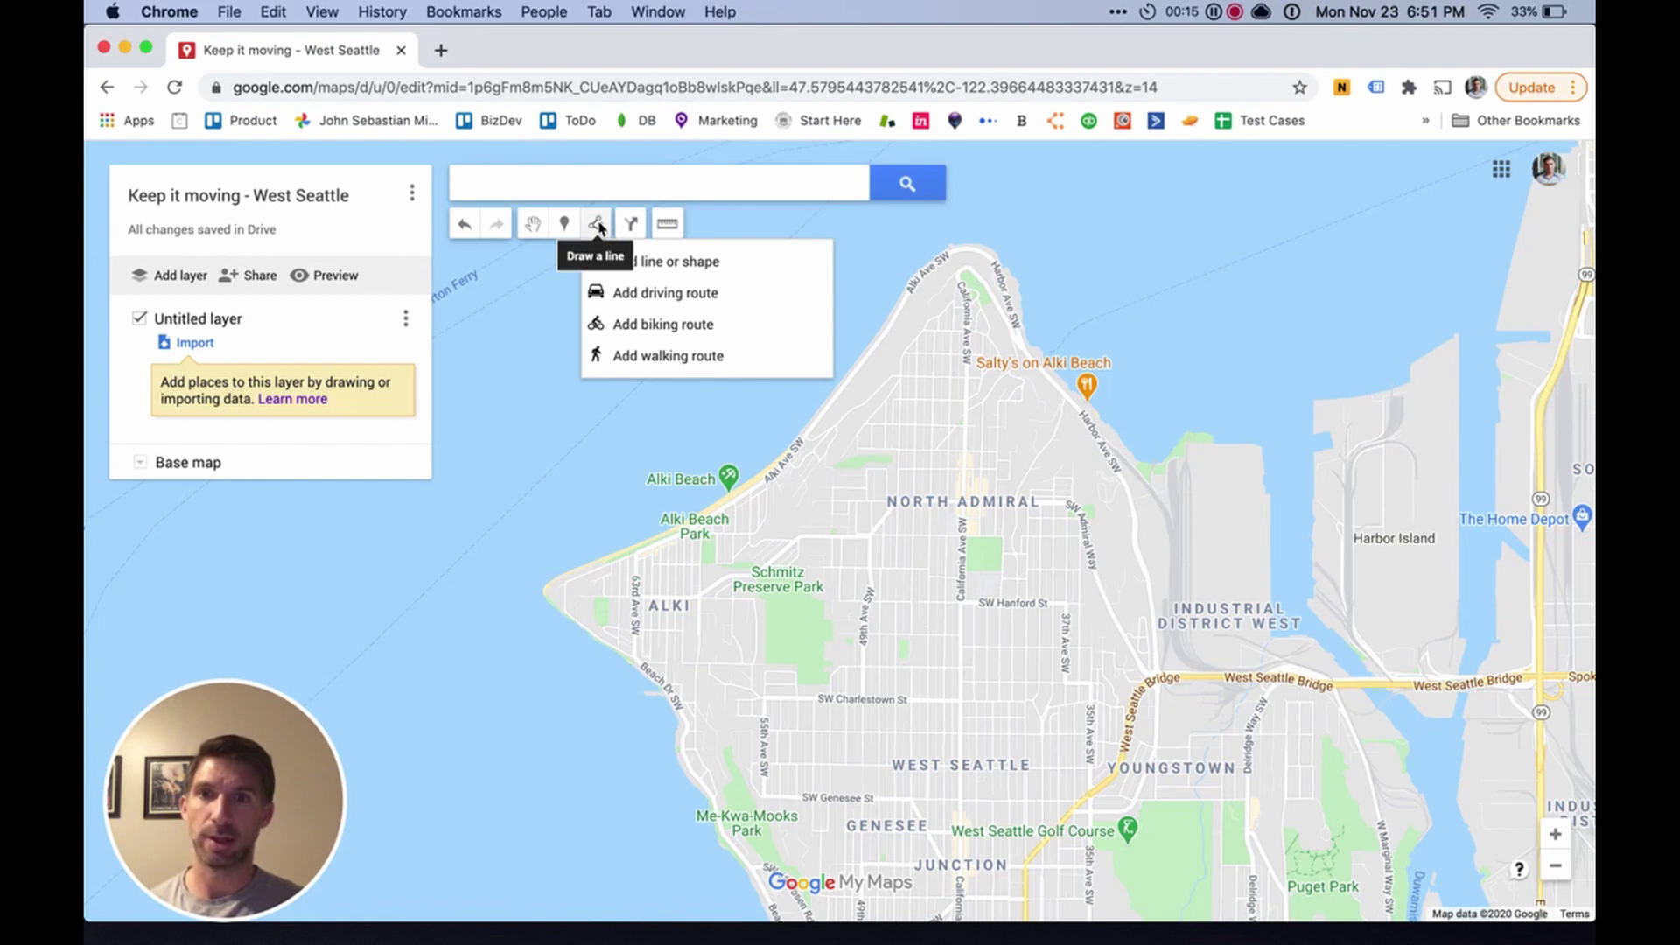
{"action": "left_click", "coordinate": [686, 262]}
{"action": "left_click", "coordinate": [532, 573]}
{"action": "left_click", "coordinate": [688, 507]}
{"action": "left_click", "coordinate": [781, 444]}
{"action": "left_click", "coordinate": [932, 248]}
{"action": "left_click", "coordinate": [986, 232]}
{"action": "left_click", "coordinate": [1024, 275]}
{"action": "left_click", "coordinate": [1033, 338]}
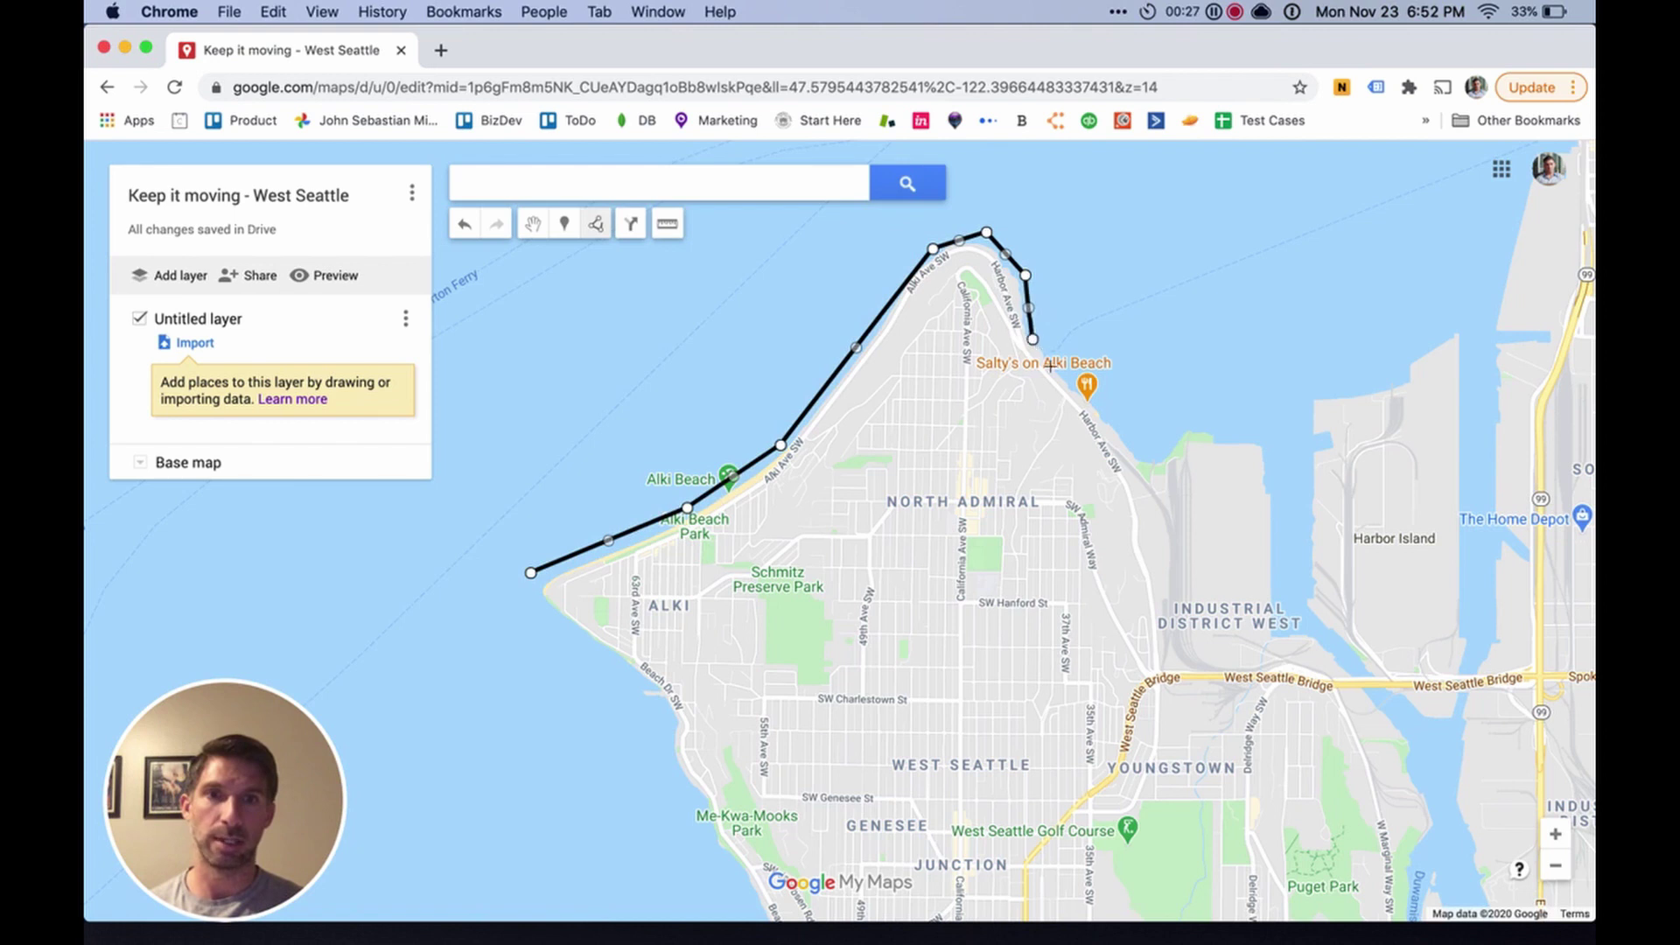
{"action": "left_click", "coordinate": [1094, 396]}
Step: Trace the inner edge back past Alki Beach Park and close the polygon at the start
{"action": "left_click", "coordinate": [1063, 416]}
{"action": "left_click", "coordinate": [1004, 348]}
{"action": "left_click", "coordinate": [996, 278]}
{"action": "left_click", "coordinate": [951, 284]}
{"action": "left_click", "coordinate": [815, 446]}
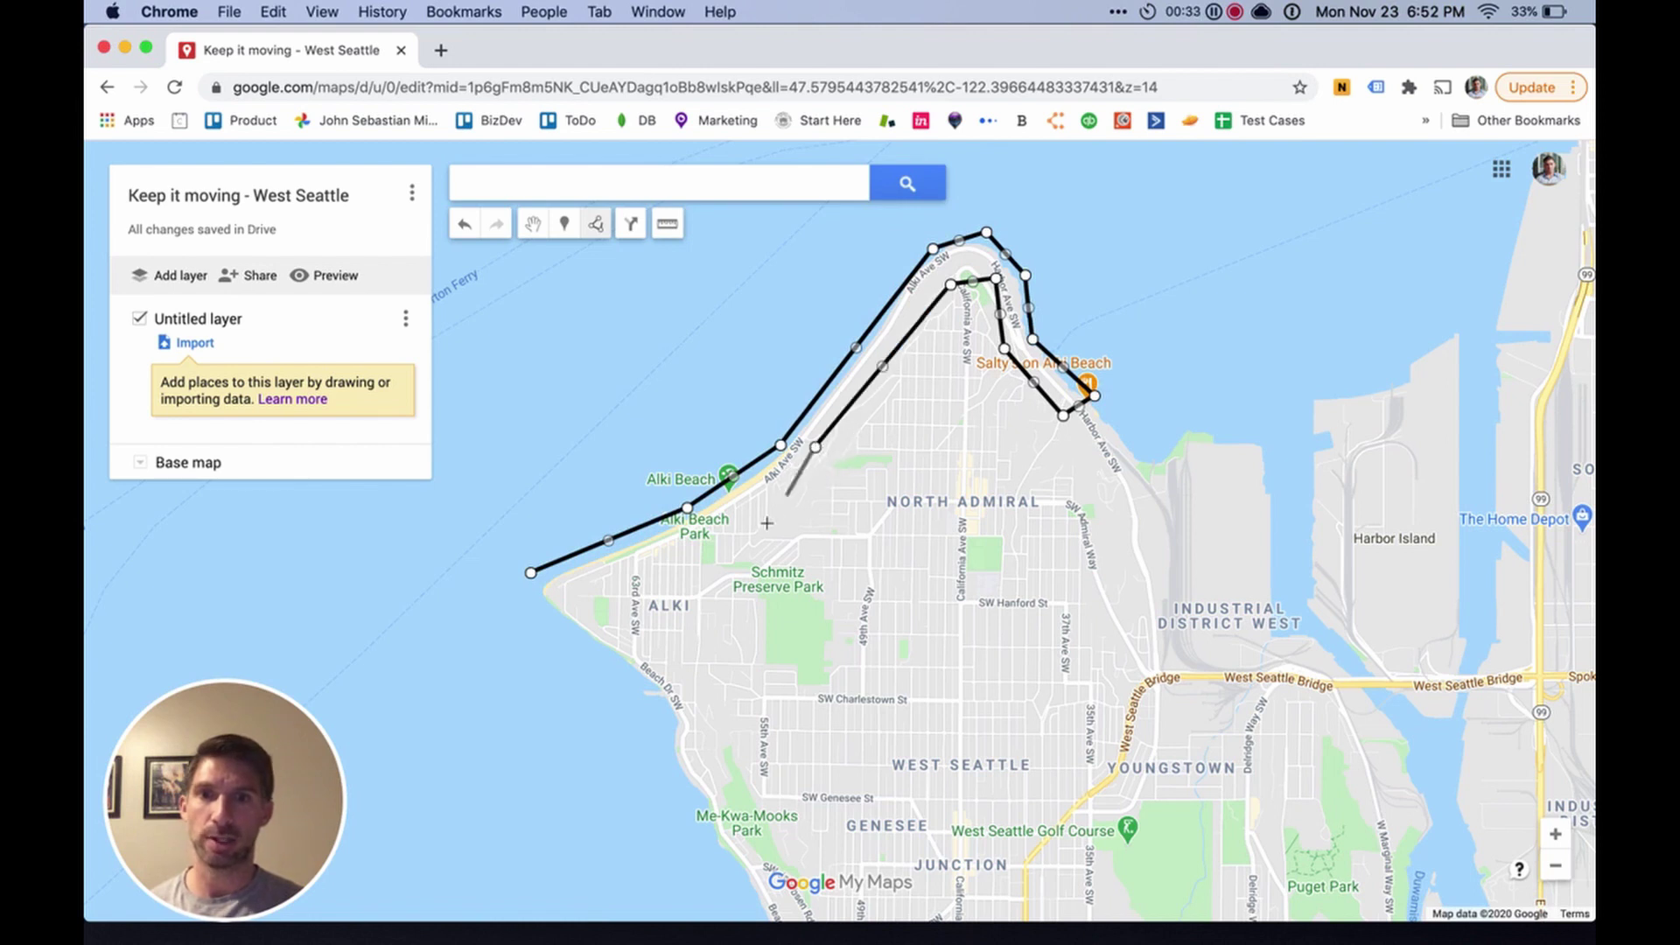
{"action": "left_click", "coordinate": [696, 543]}
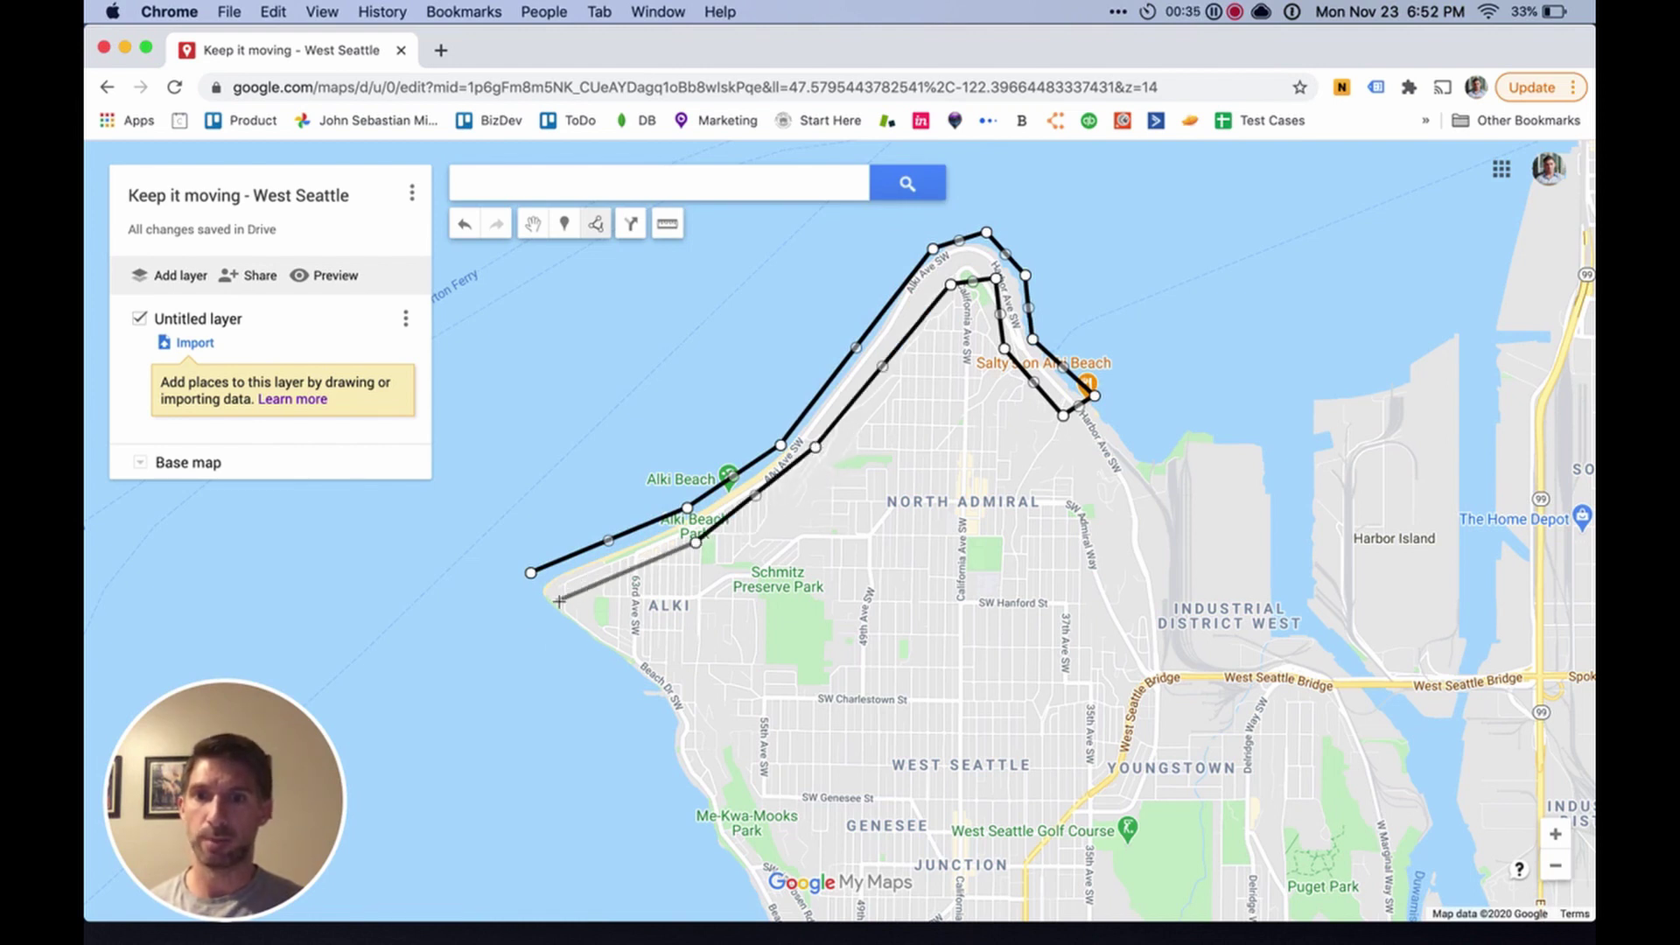
{"action": "left_click", "coordinate": [557, 601]}
{"action": "left_click", "coordinate": [531, 575]}
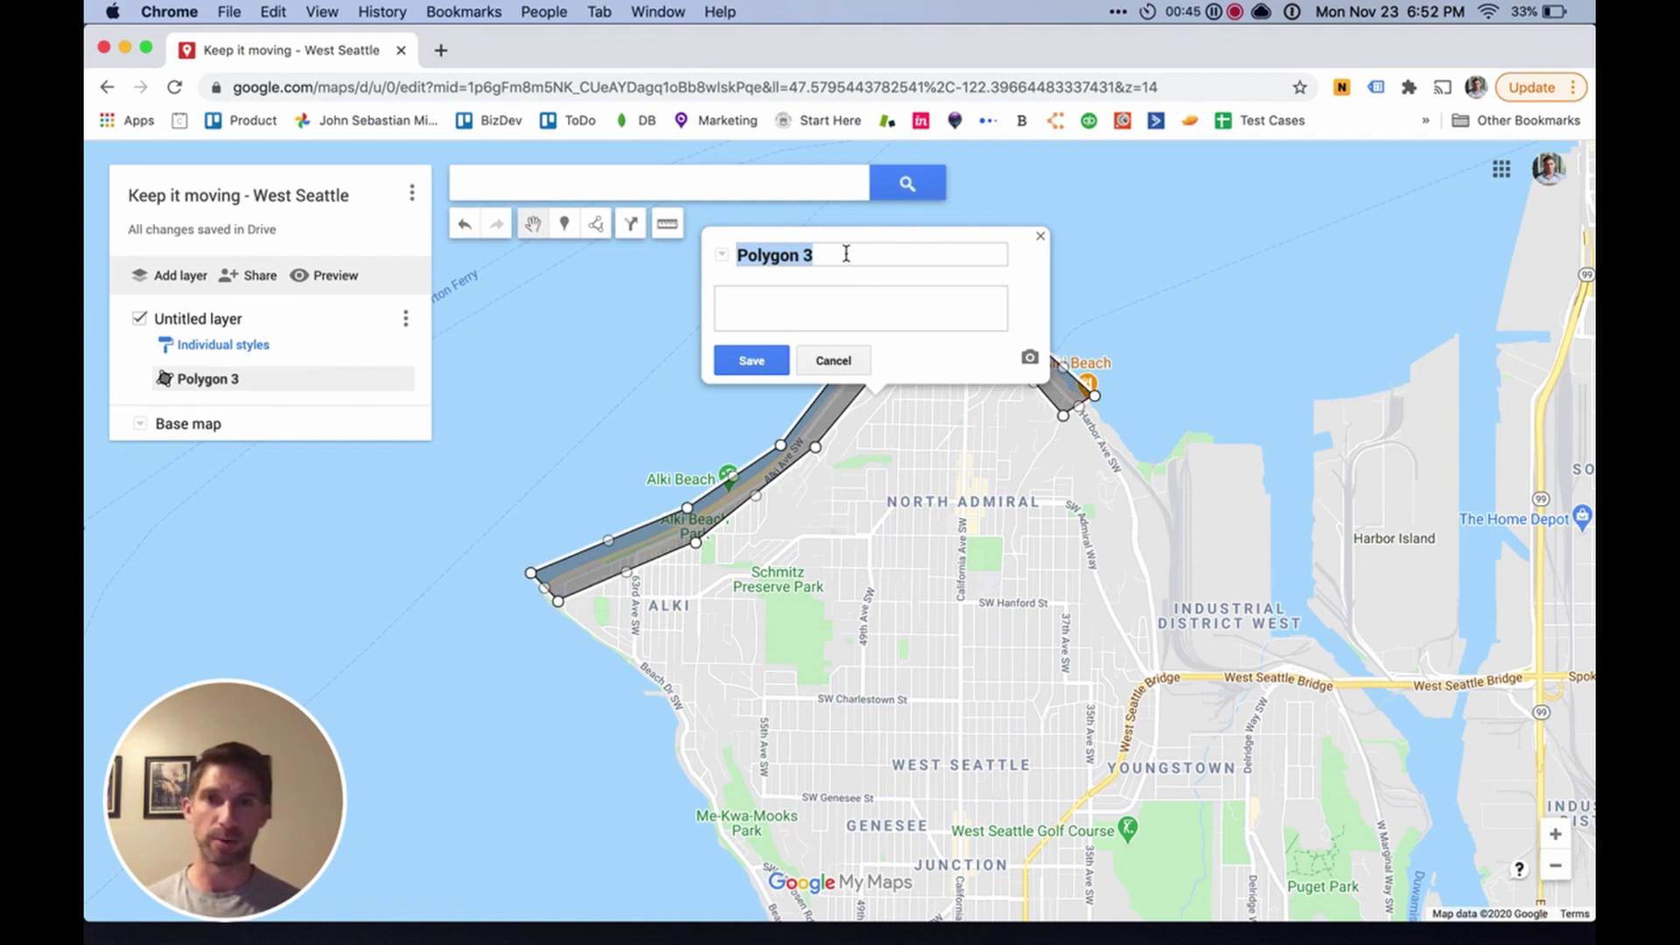
Step: Name the polygon 'Alki Beach - Yard Signs' with its sign-placement note as description
{"action": "key", "text": "super+shift+v"}
{"action": "key", "text": "Down"}
{"action": "key", "text": "Return"}
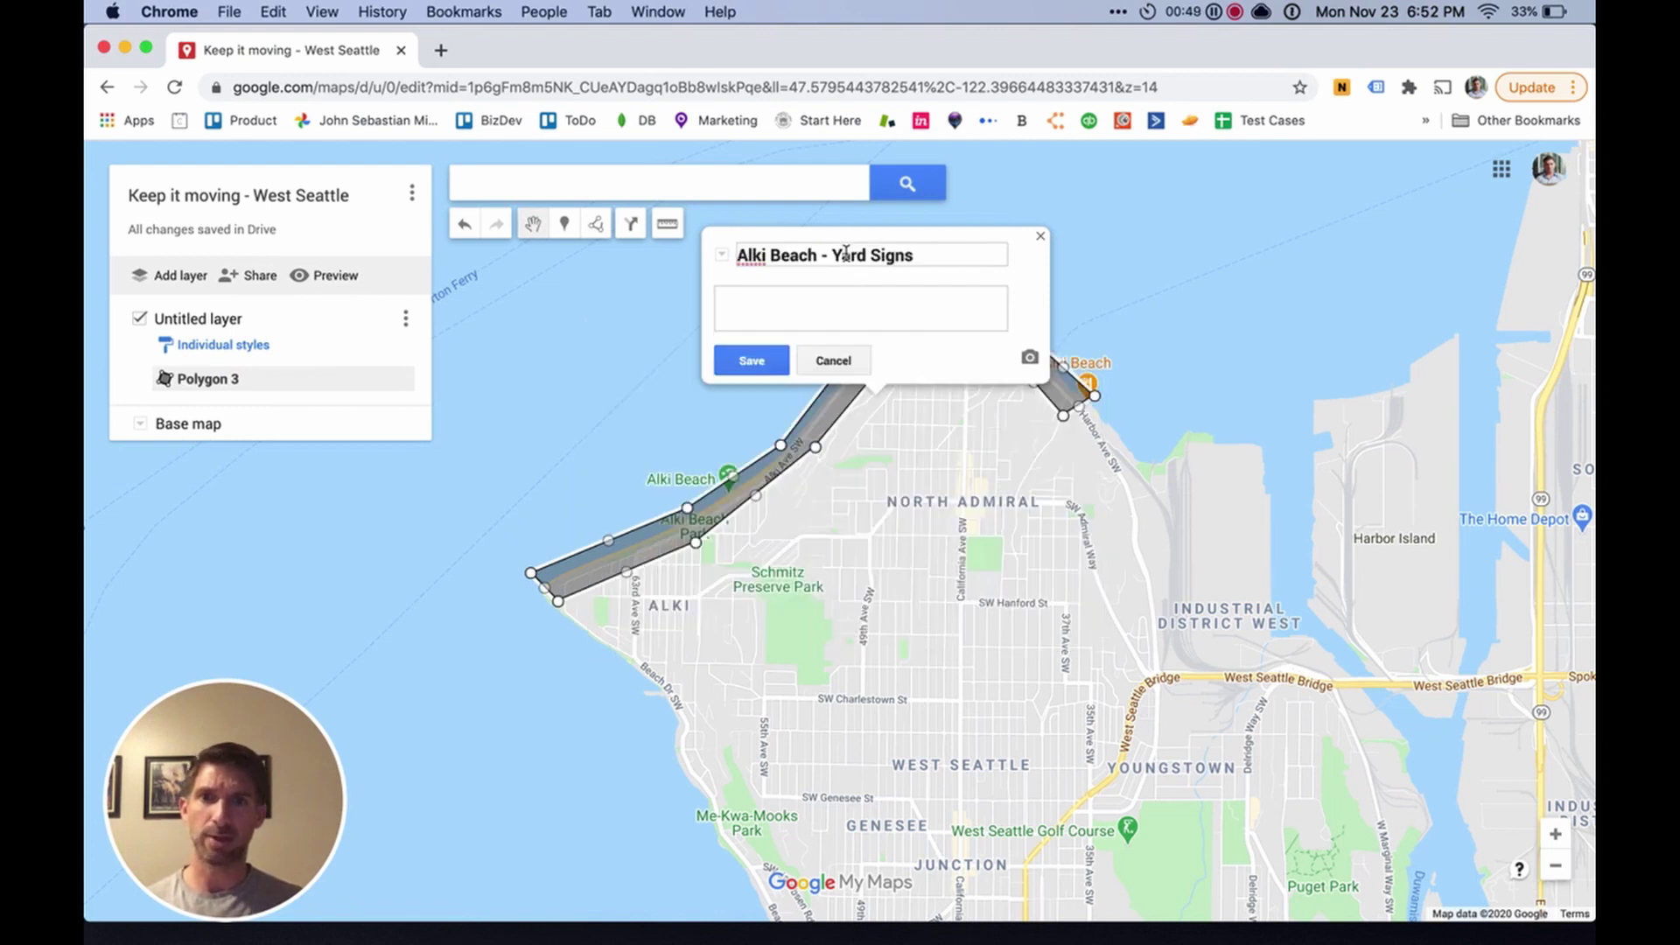
{"action": "key", "text": "super+shift+v"}
{"action": "key", "text": "Down"}
{"action": "key", "text": "Down"}
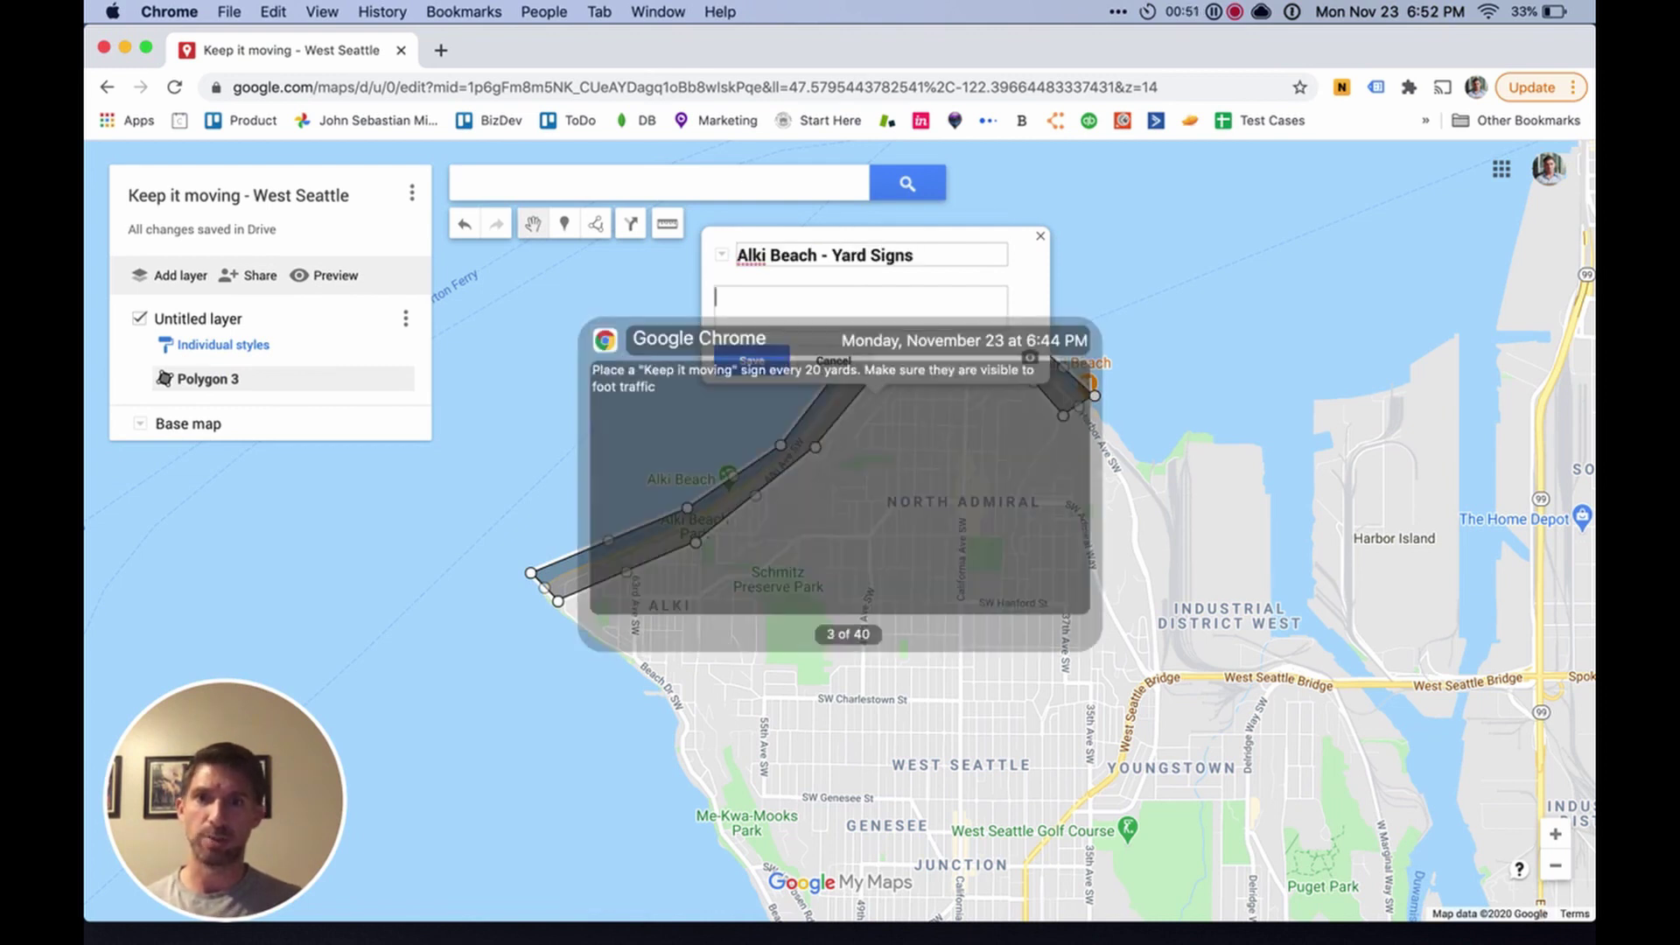
{"action": "key", "text": "Return"}
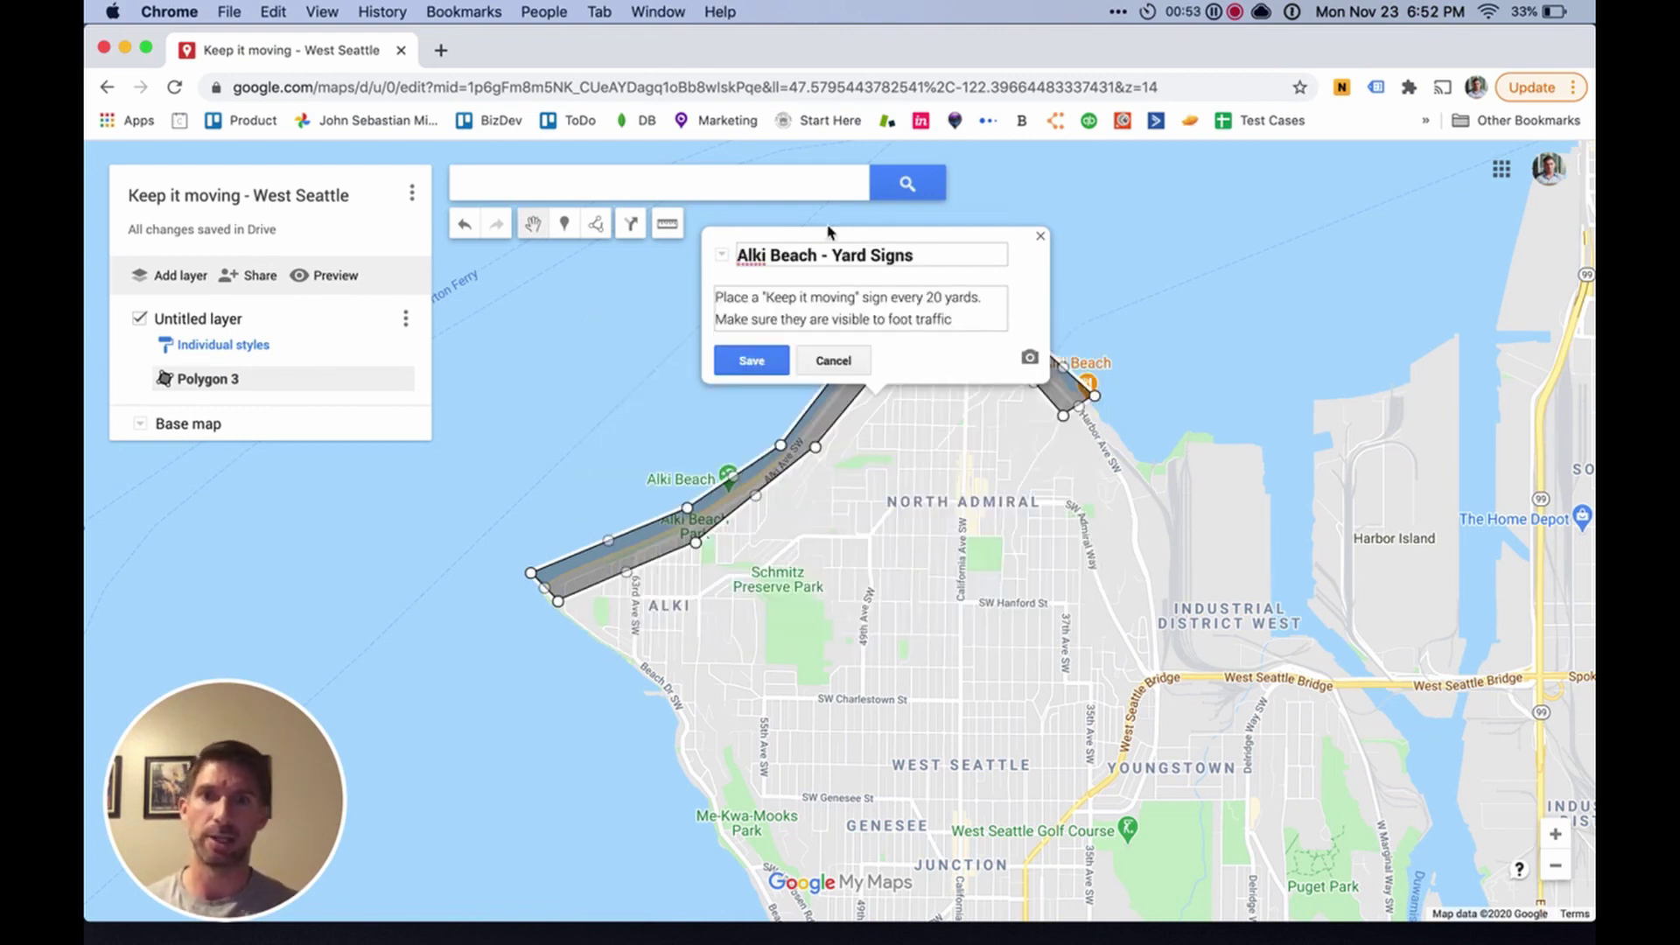
{"action": "left_click", "coordinate": [774, 366]}
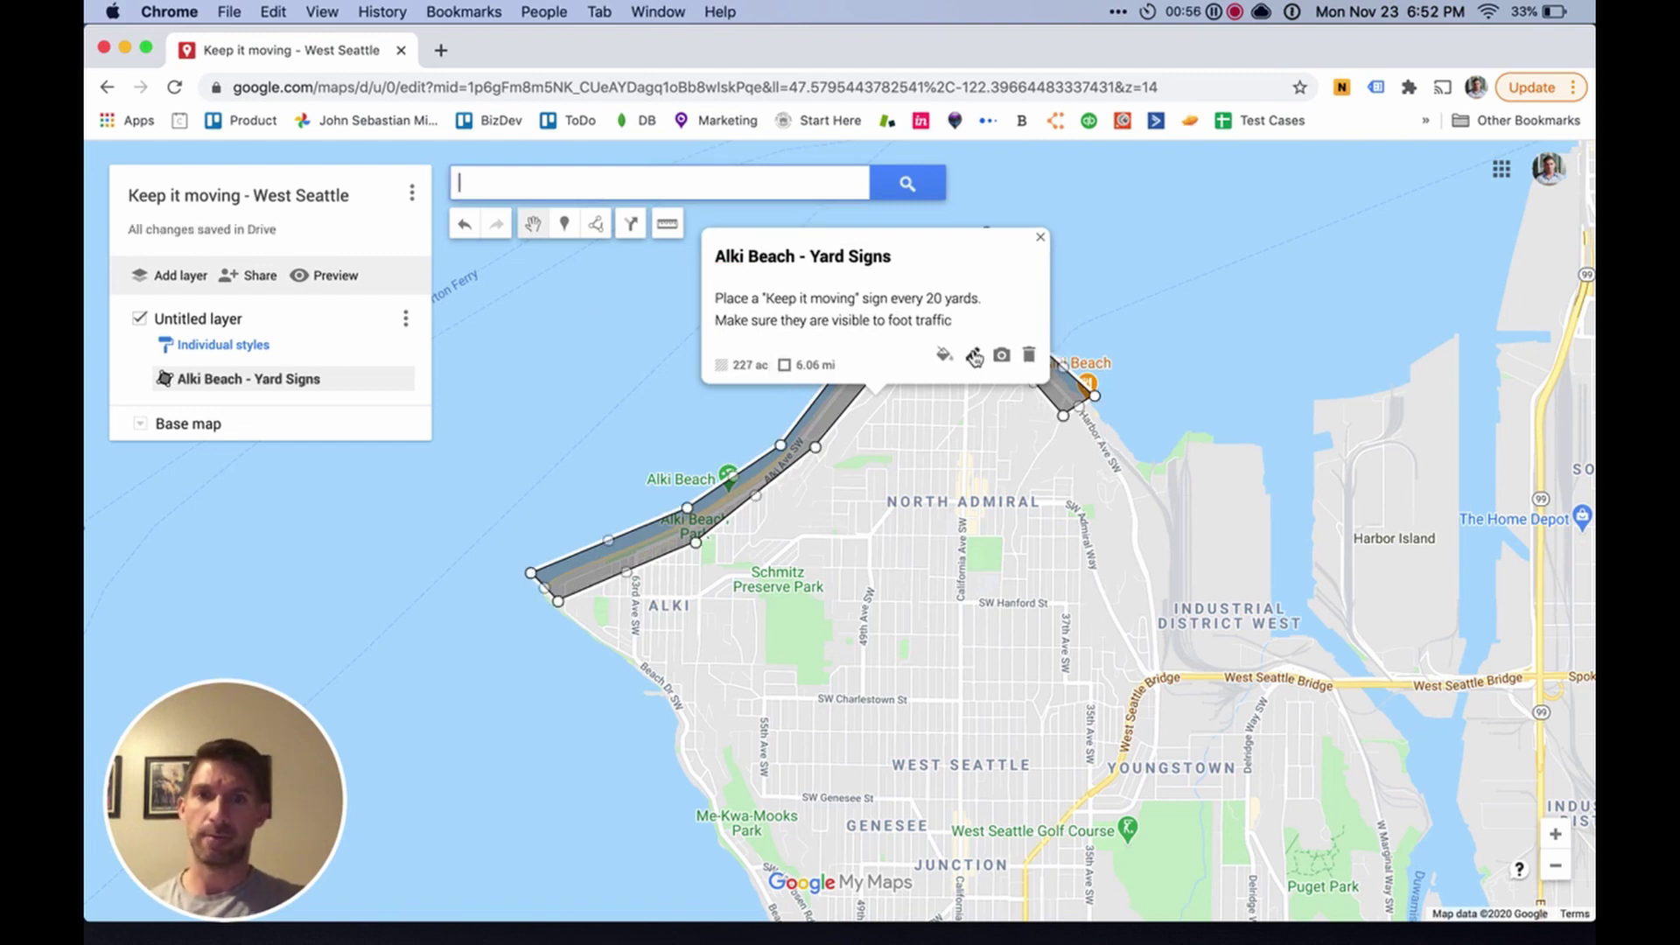
Step: Colour the polygon orange-red and adjust its corners along Alki Ave and the northern point
{"action": "left_click", "coordinate": [944, 354]}
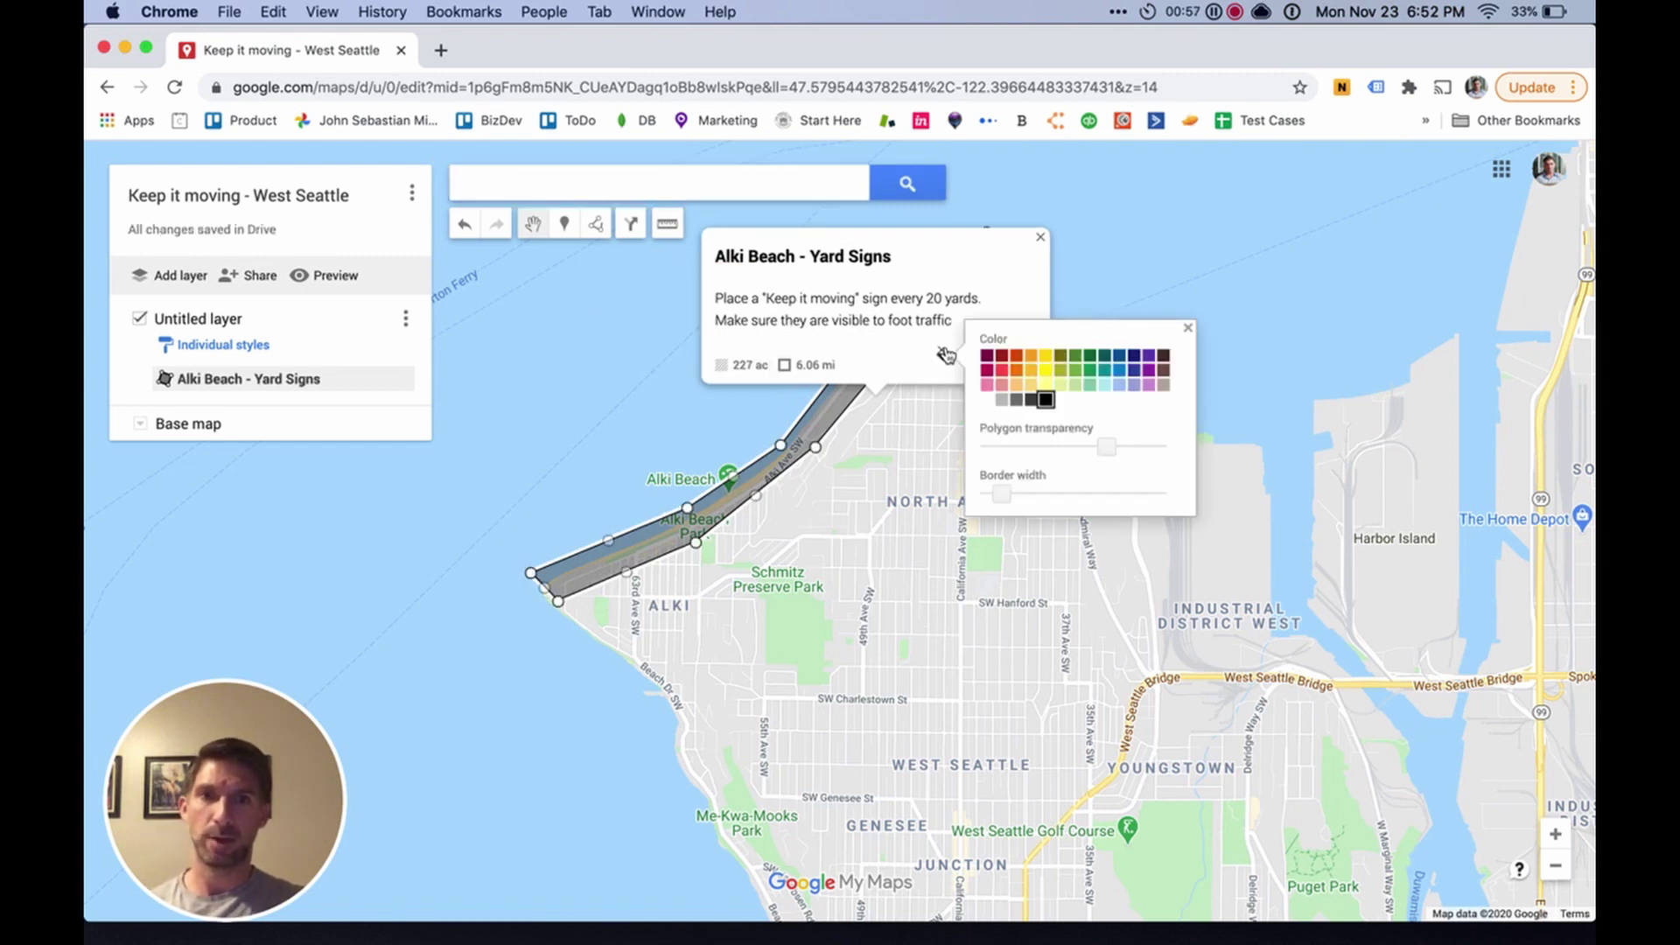
{"action": "left_click", "coordinate": [1015, 355]}
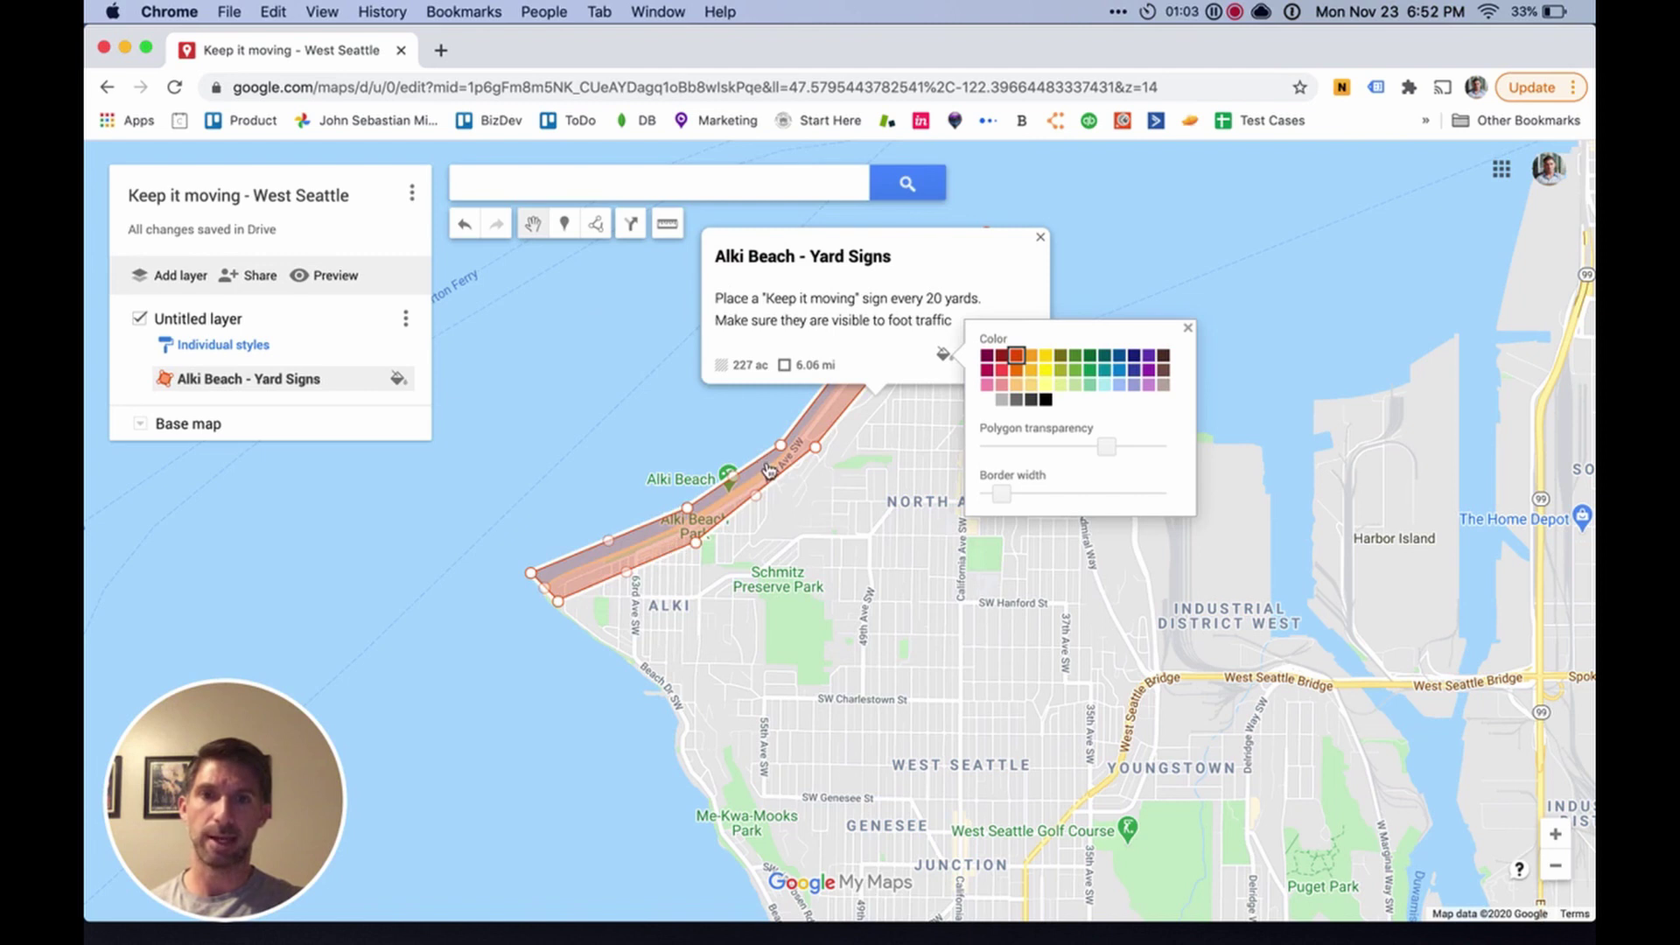
{"action": "left_click", "coordinate": [820, 327]}
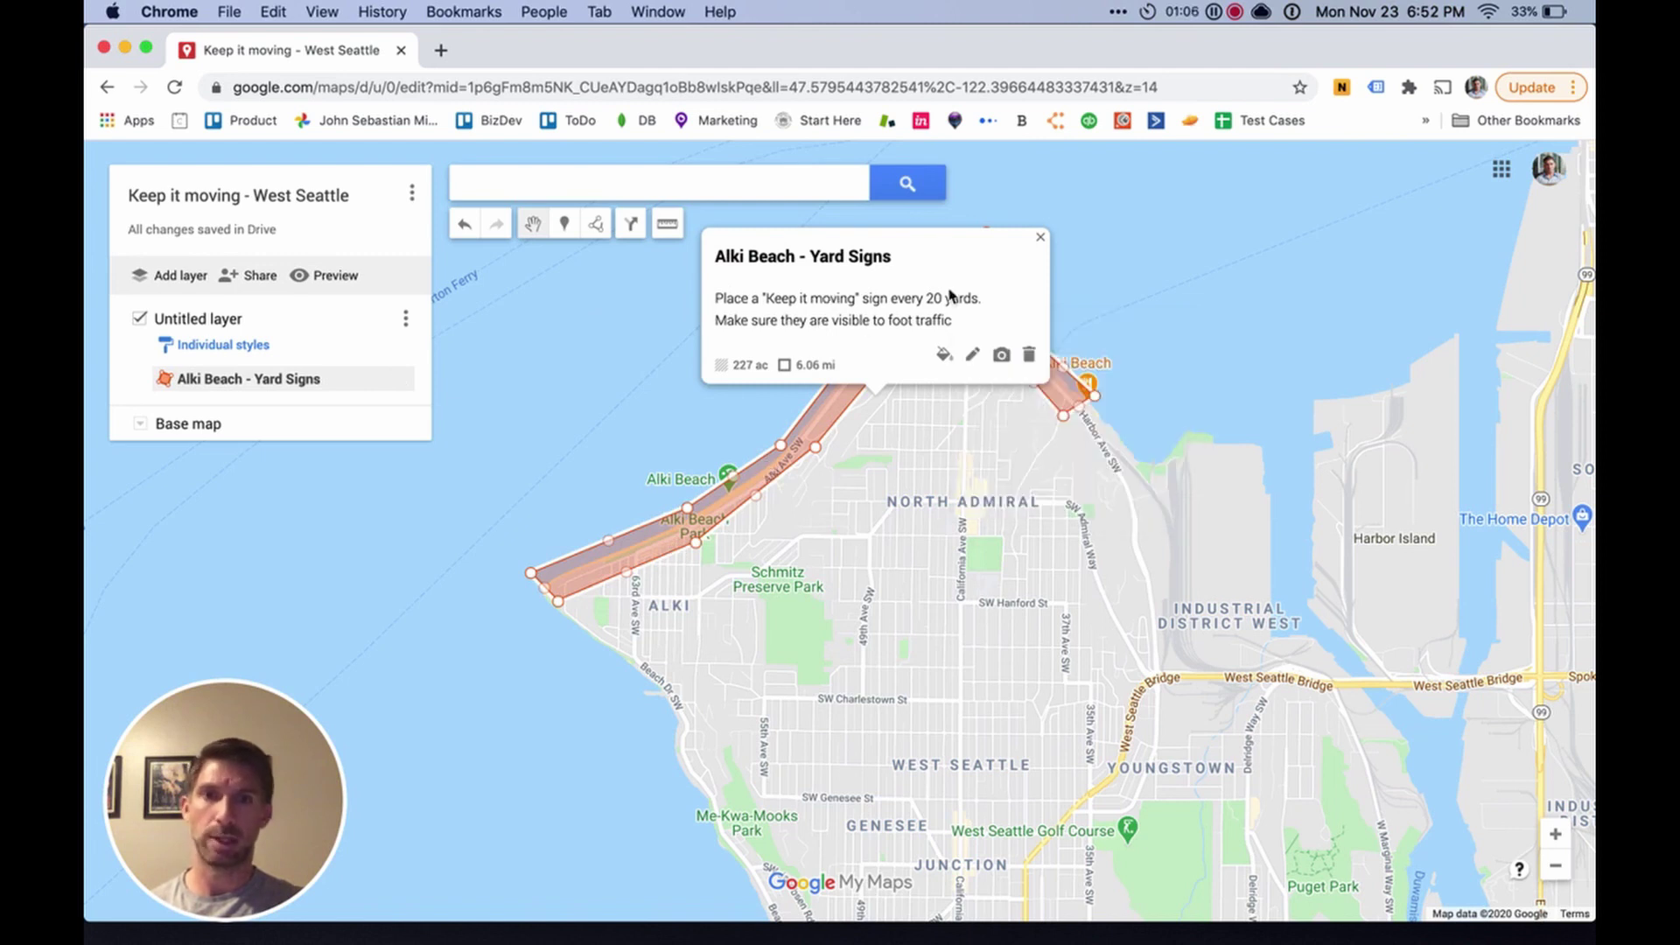
{"action": "left_click", "coordinate": [1040, 237]}
{"action": "left_click_drag", "start_coordinate": [884, 367], "coordinate": [878, 360]}
{"action": "left_click_drag", "start_coordinate": [962, 288], "coordinate": [1021, 275]}
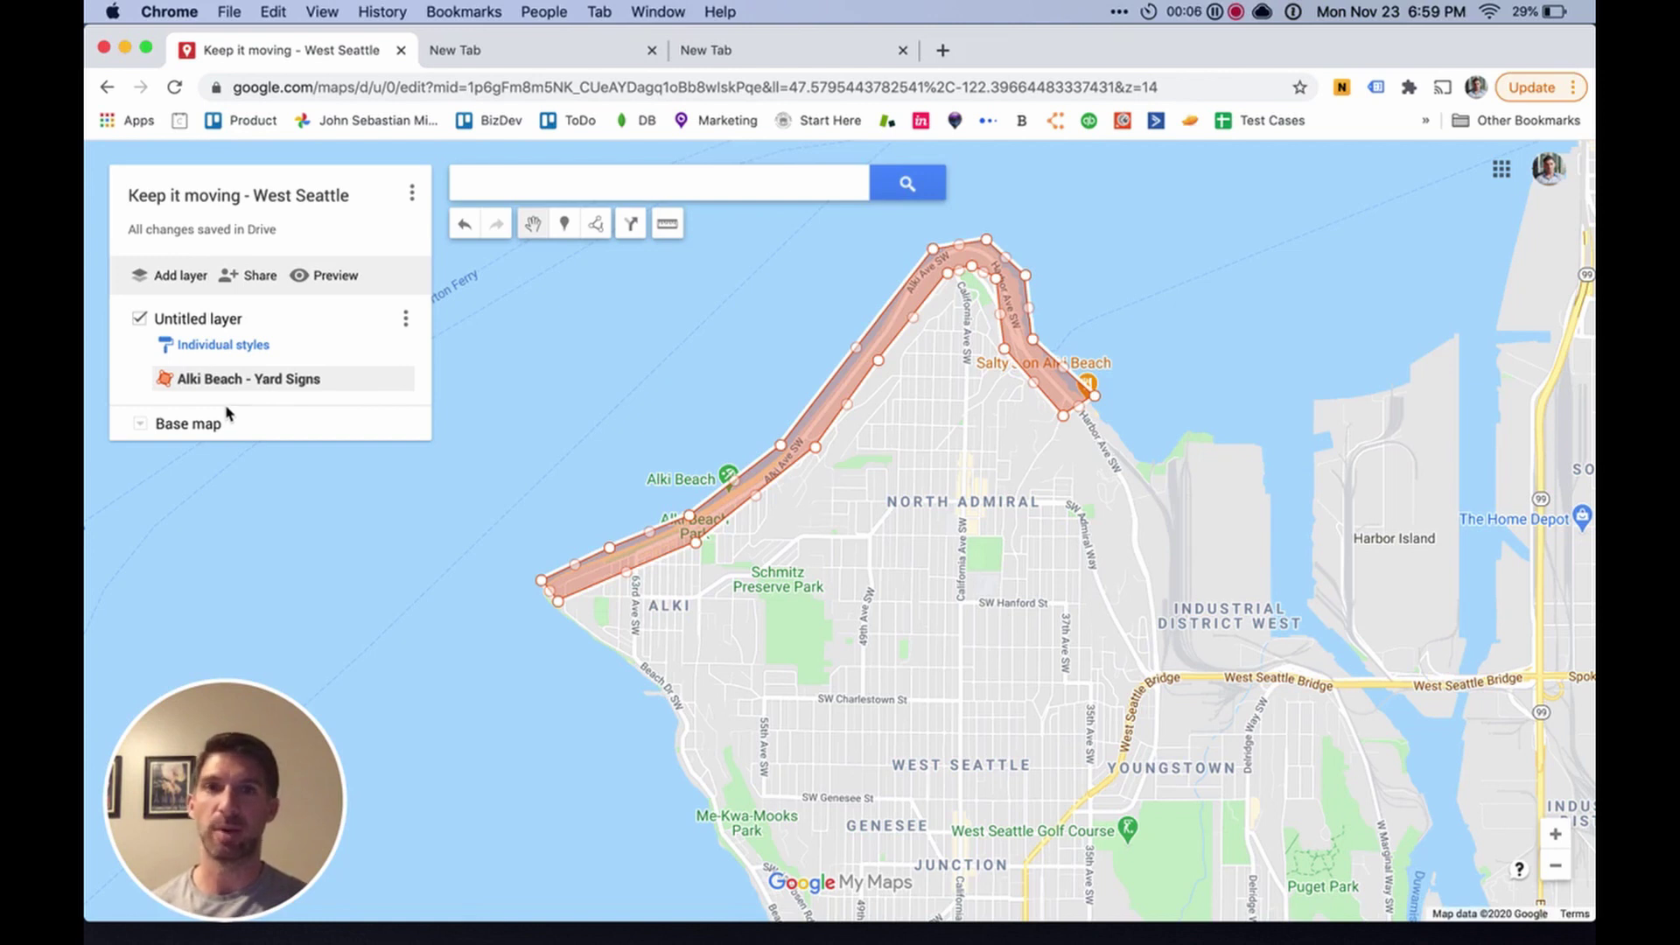
Step: Add a new layer named 'Supermarkets'
{"action": "left_click", "coordinate": [175, 278]}
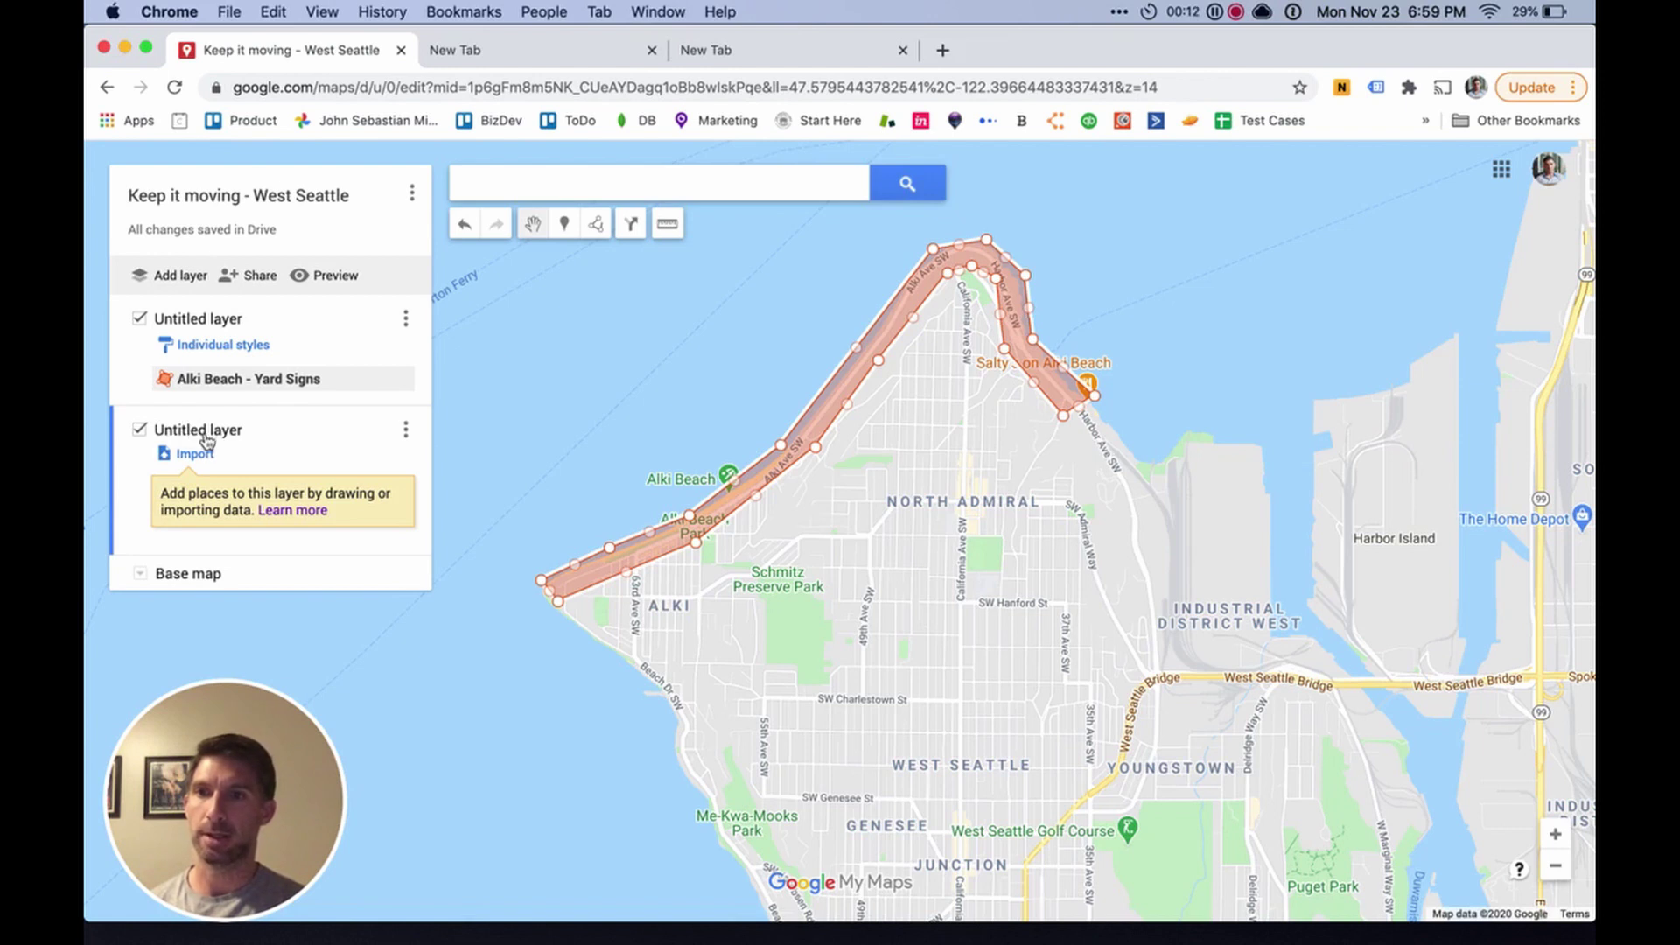
{"action": "left_click", "coordinate": [185, 433]}
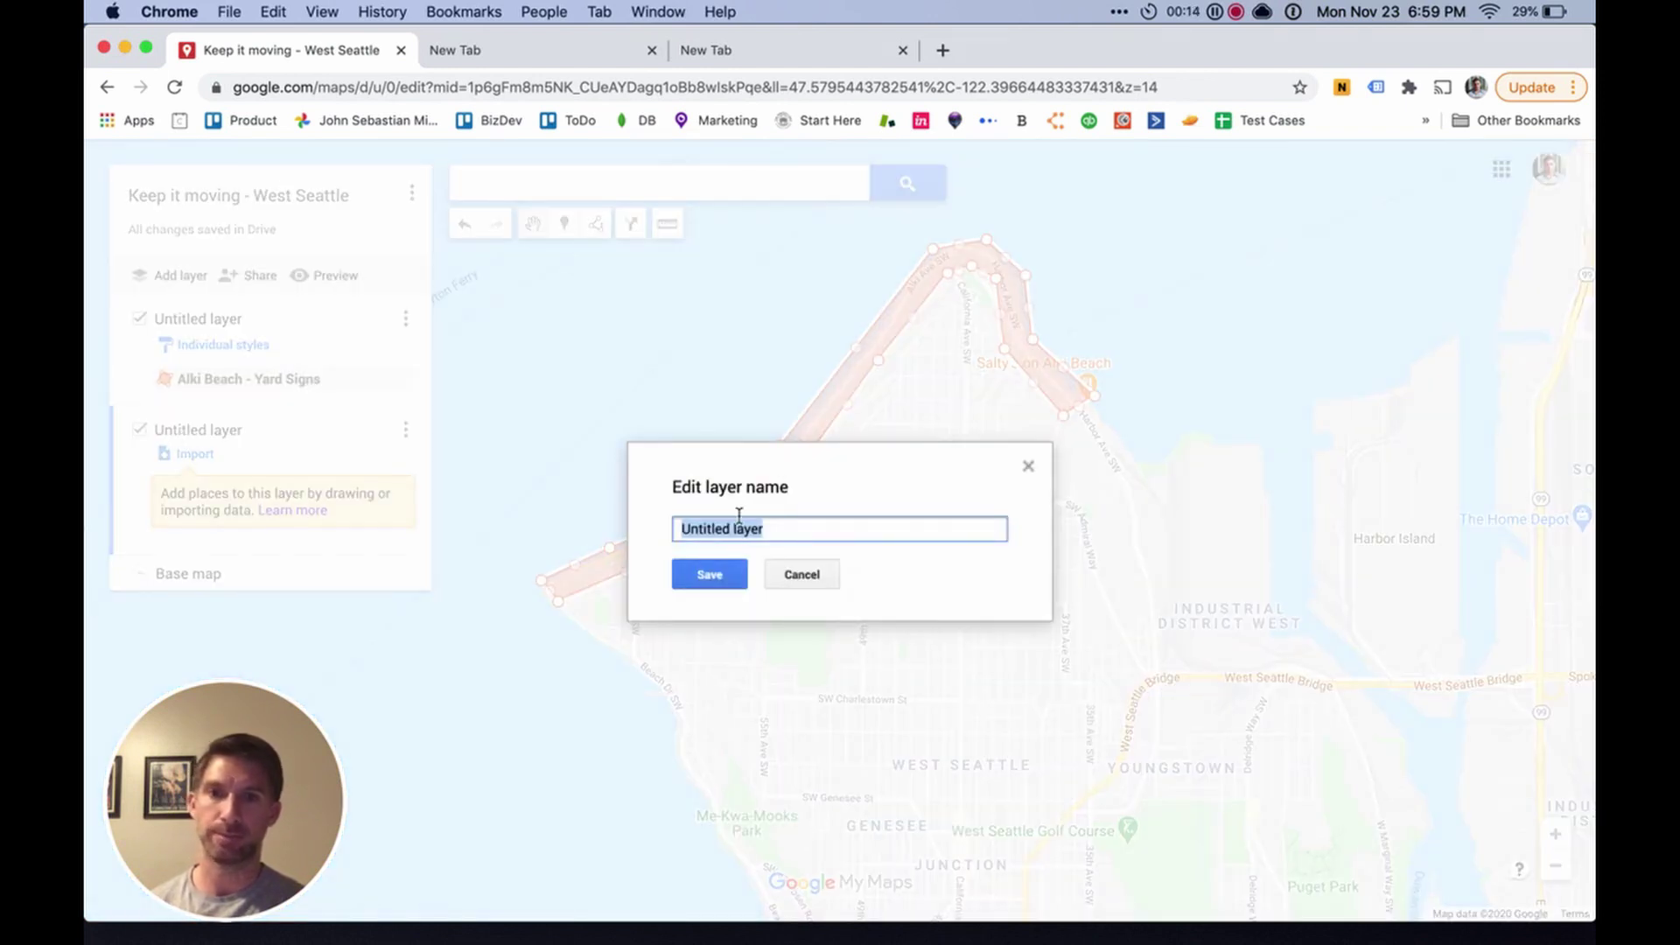
{"action": "type", "text": "Supermarkets"}
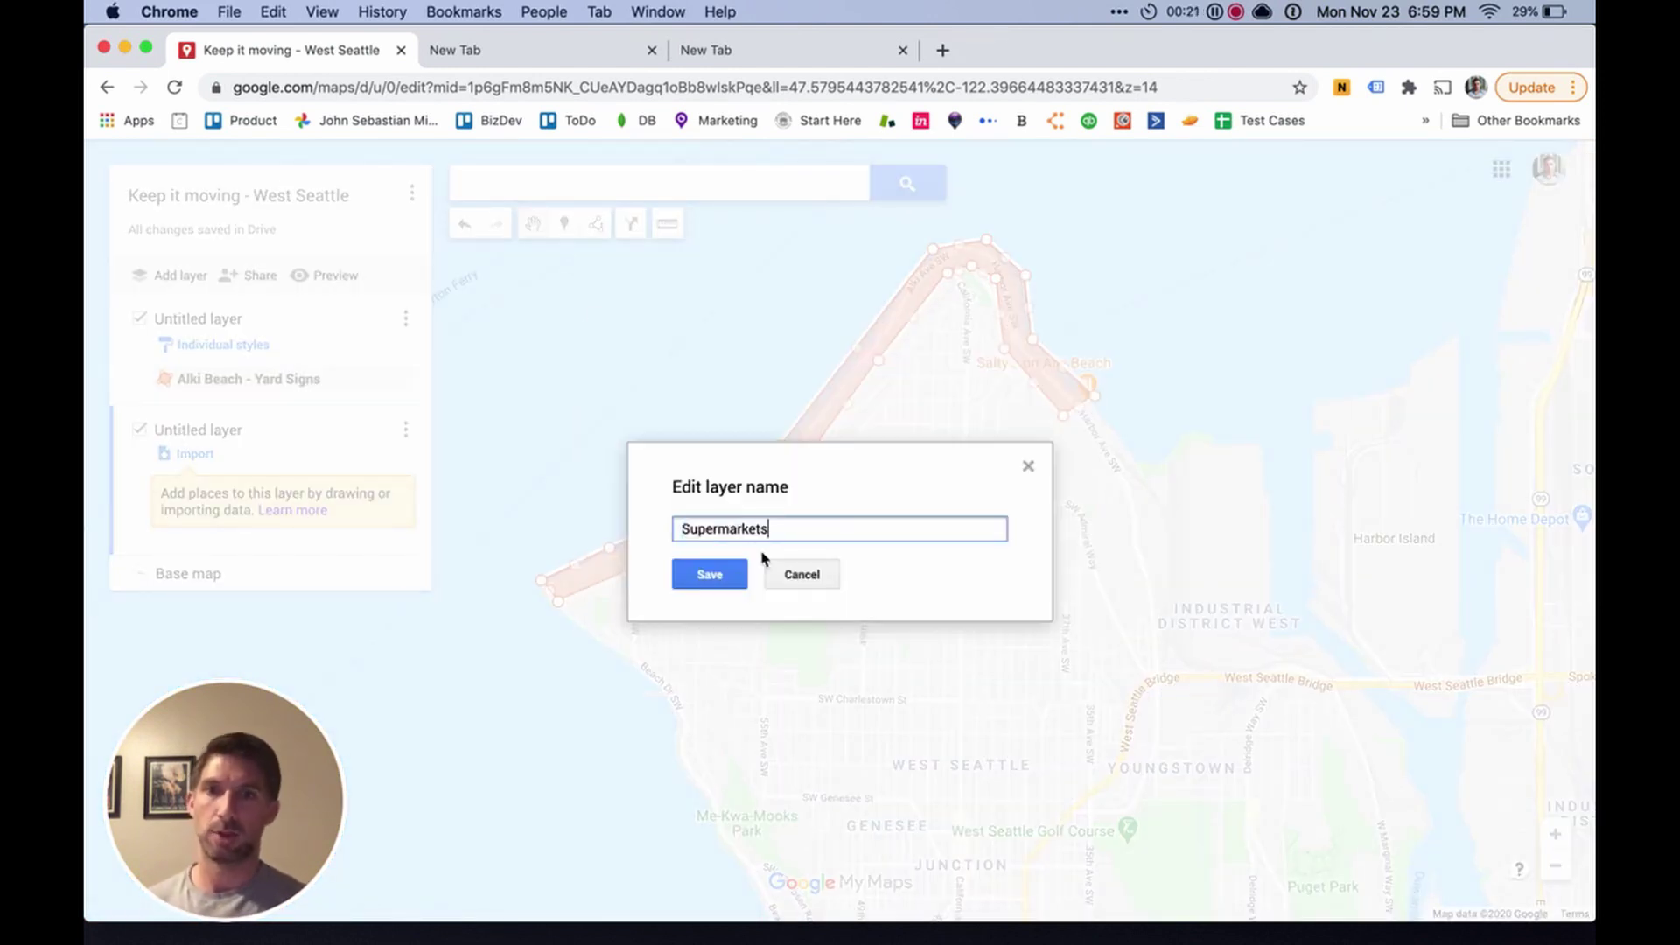
{"action": "left_click", "coordinate": [707, 575]}
Step: Rename the first layer to 'Alki Beach'
{"action": "left_click", "coordinate": [405, 321]}
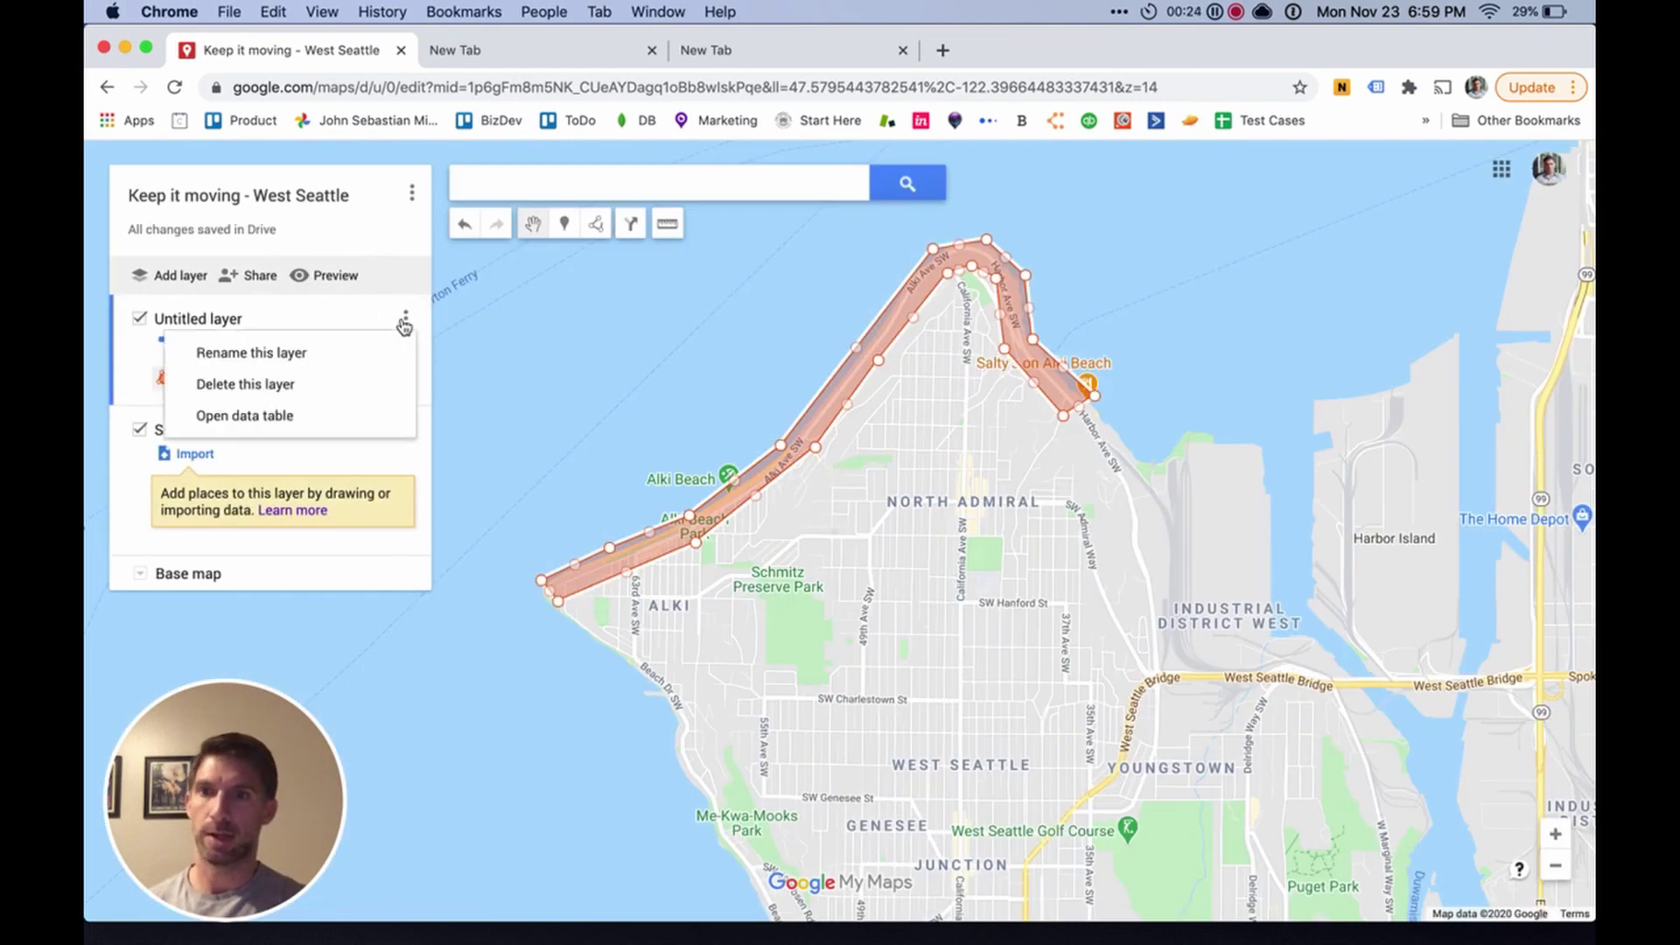
{"action": "left_click", "coordinate": [302, 351]}
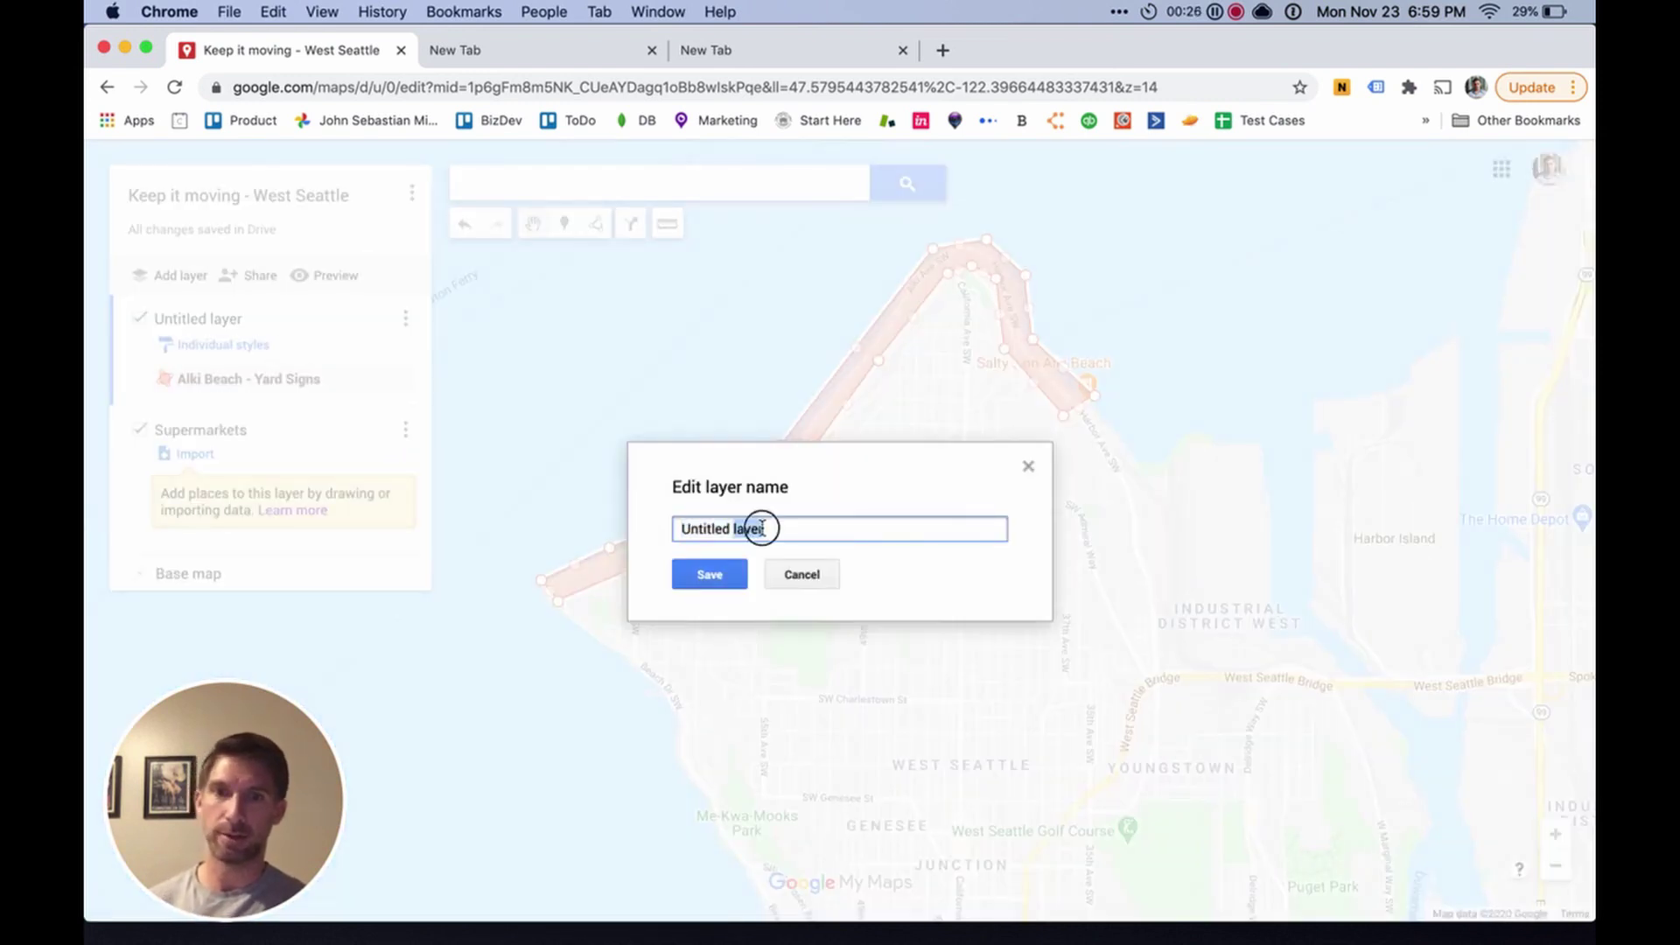
{"action": "key", "text": "super+shift+v"}
{"action": "key", "text": "Down"}
{"action": "key", "text": "Down"}
{"action": "key", "text": "Down"}
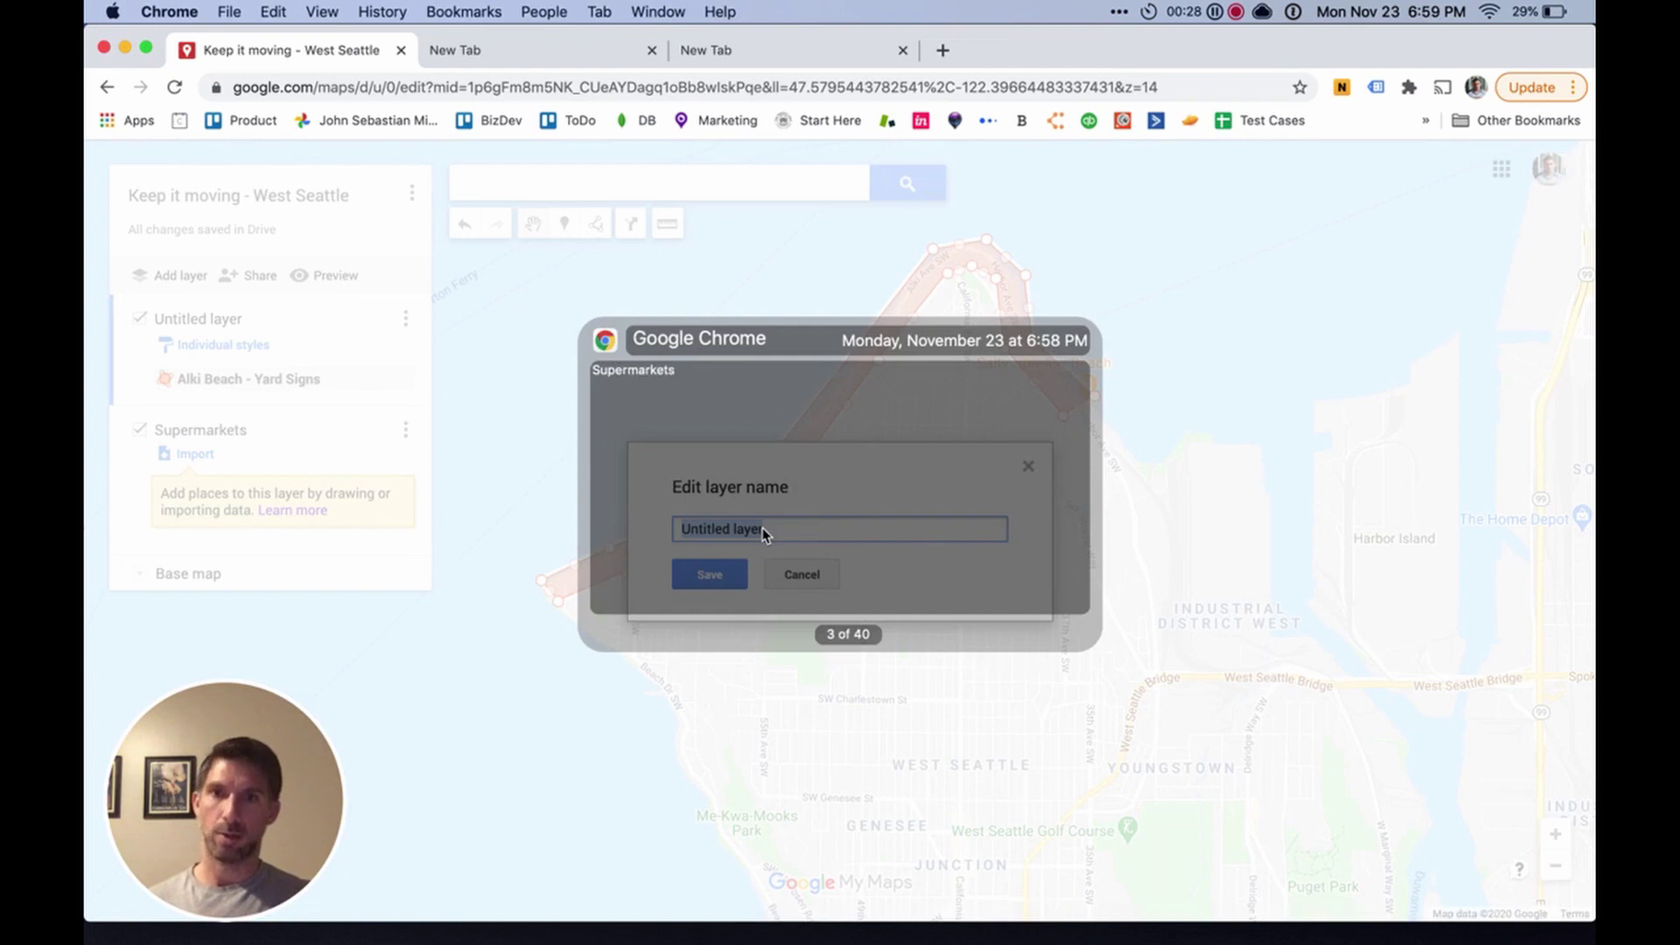
{"action": "key", "text": "Return"}
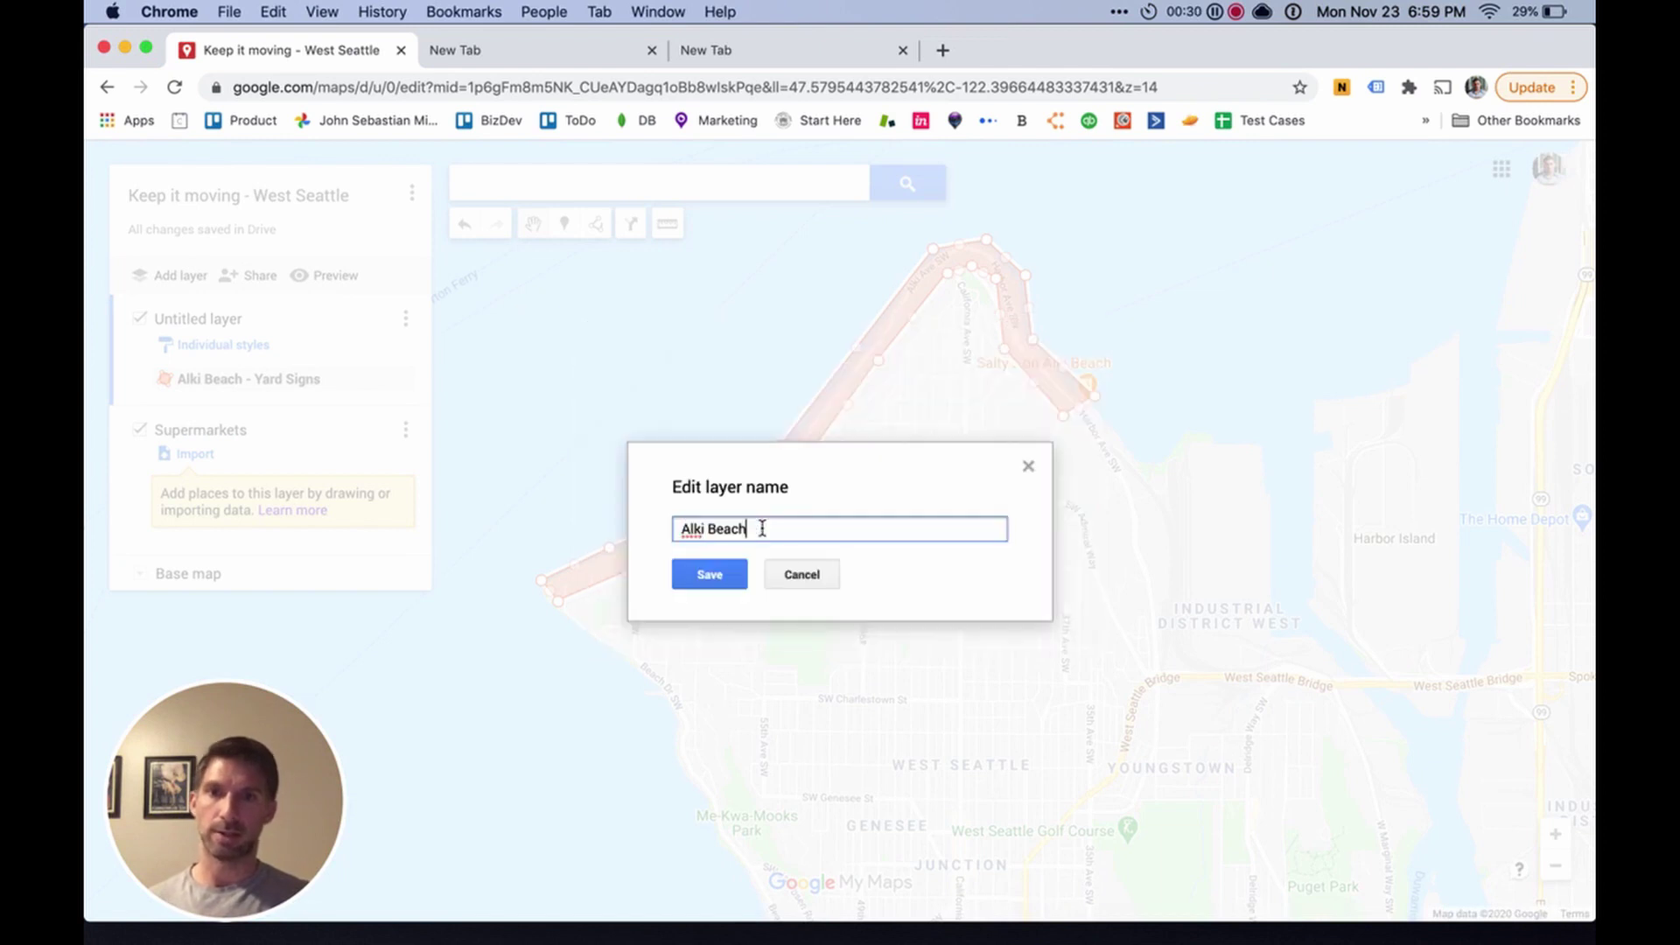
{"action": "left_click", "coordinate": [737, 571]}
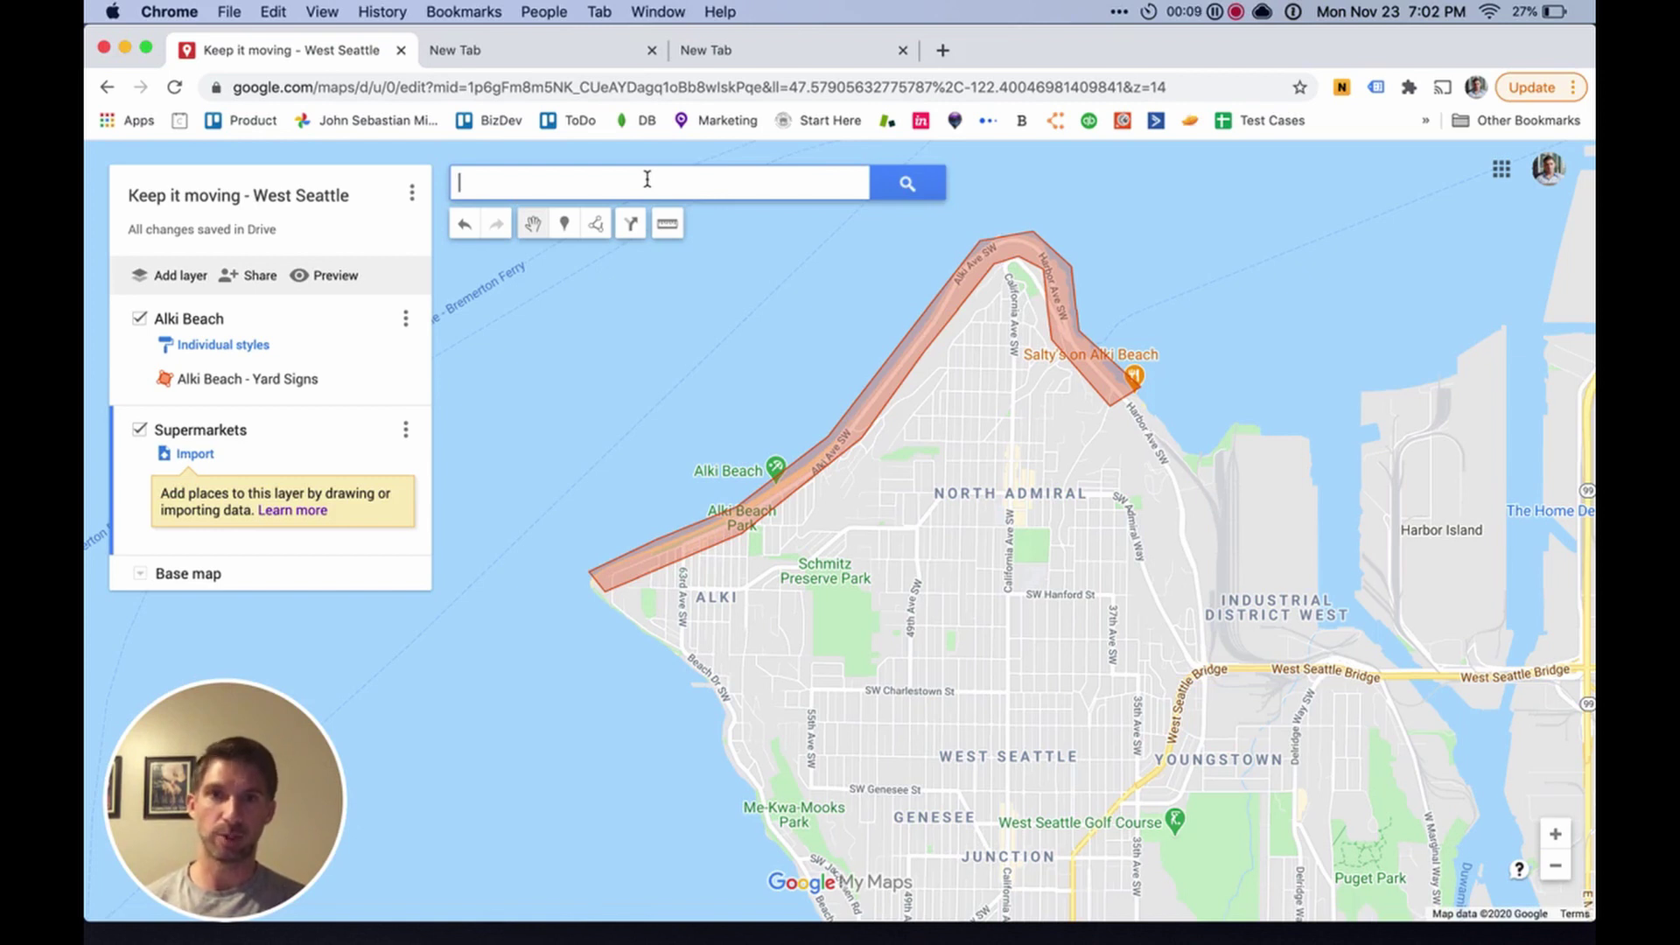
Step: Search 'thiftway' and add West Seattle Thriftway to the Supermarkets layer
{"action": "left_click", "coordinate": [647, 179]}
{"action": "type", "text": "thif"}
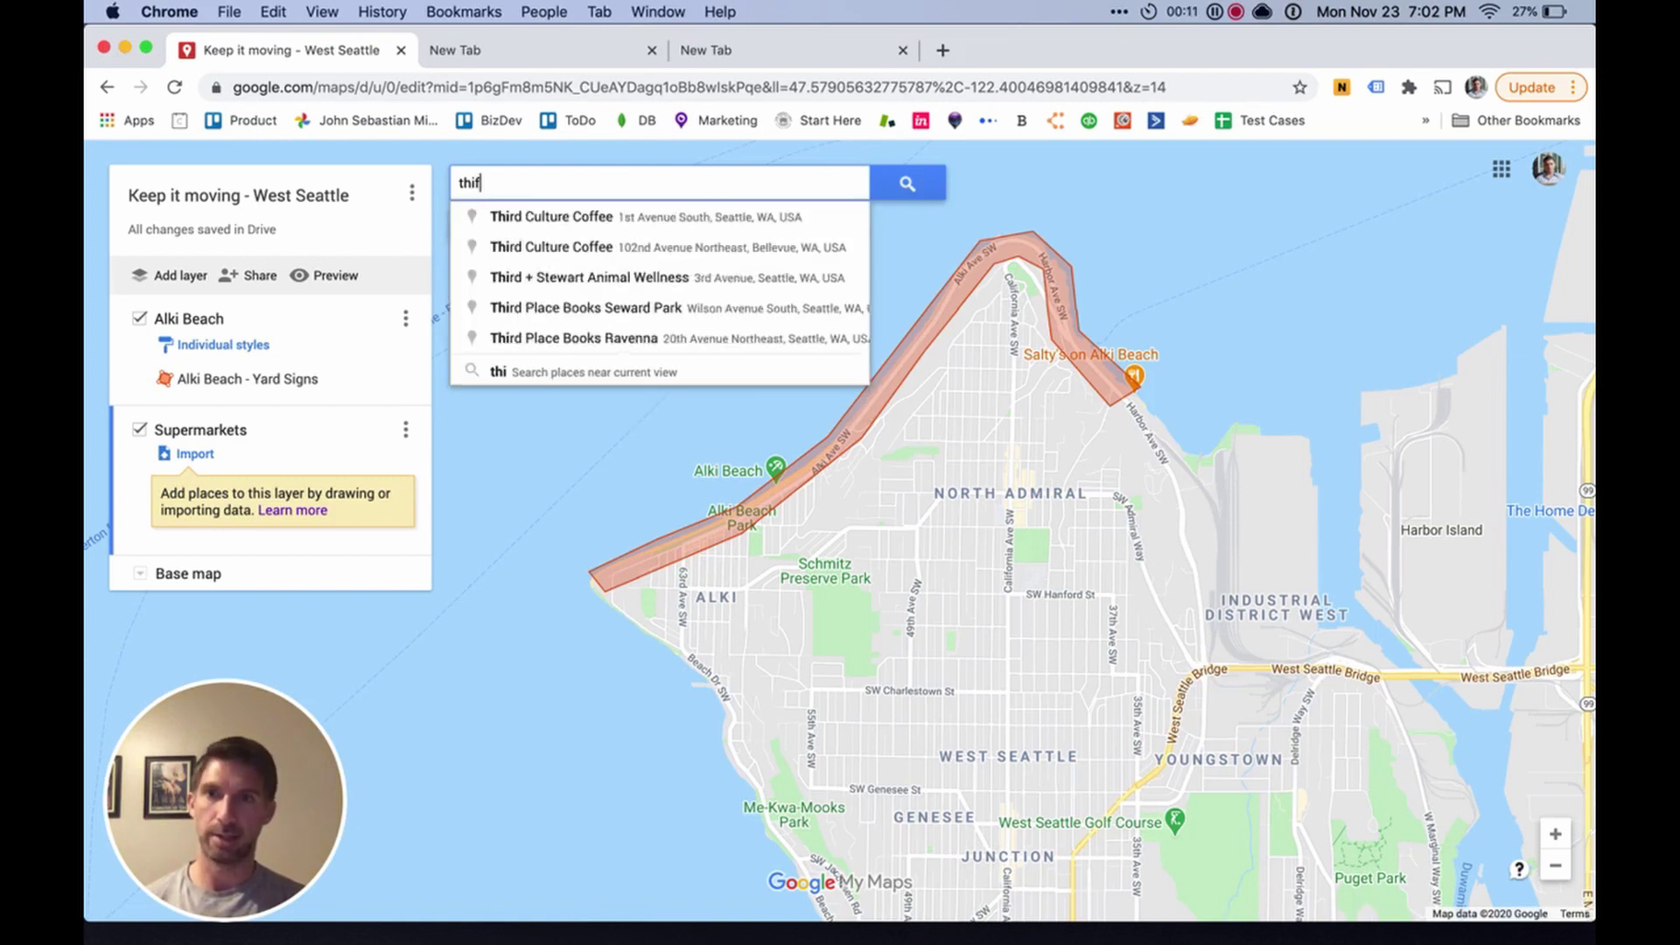
{"action": "type", "text": "tway"}
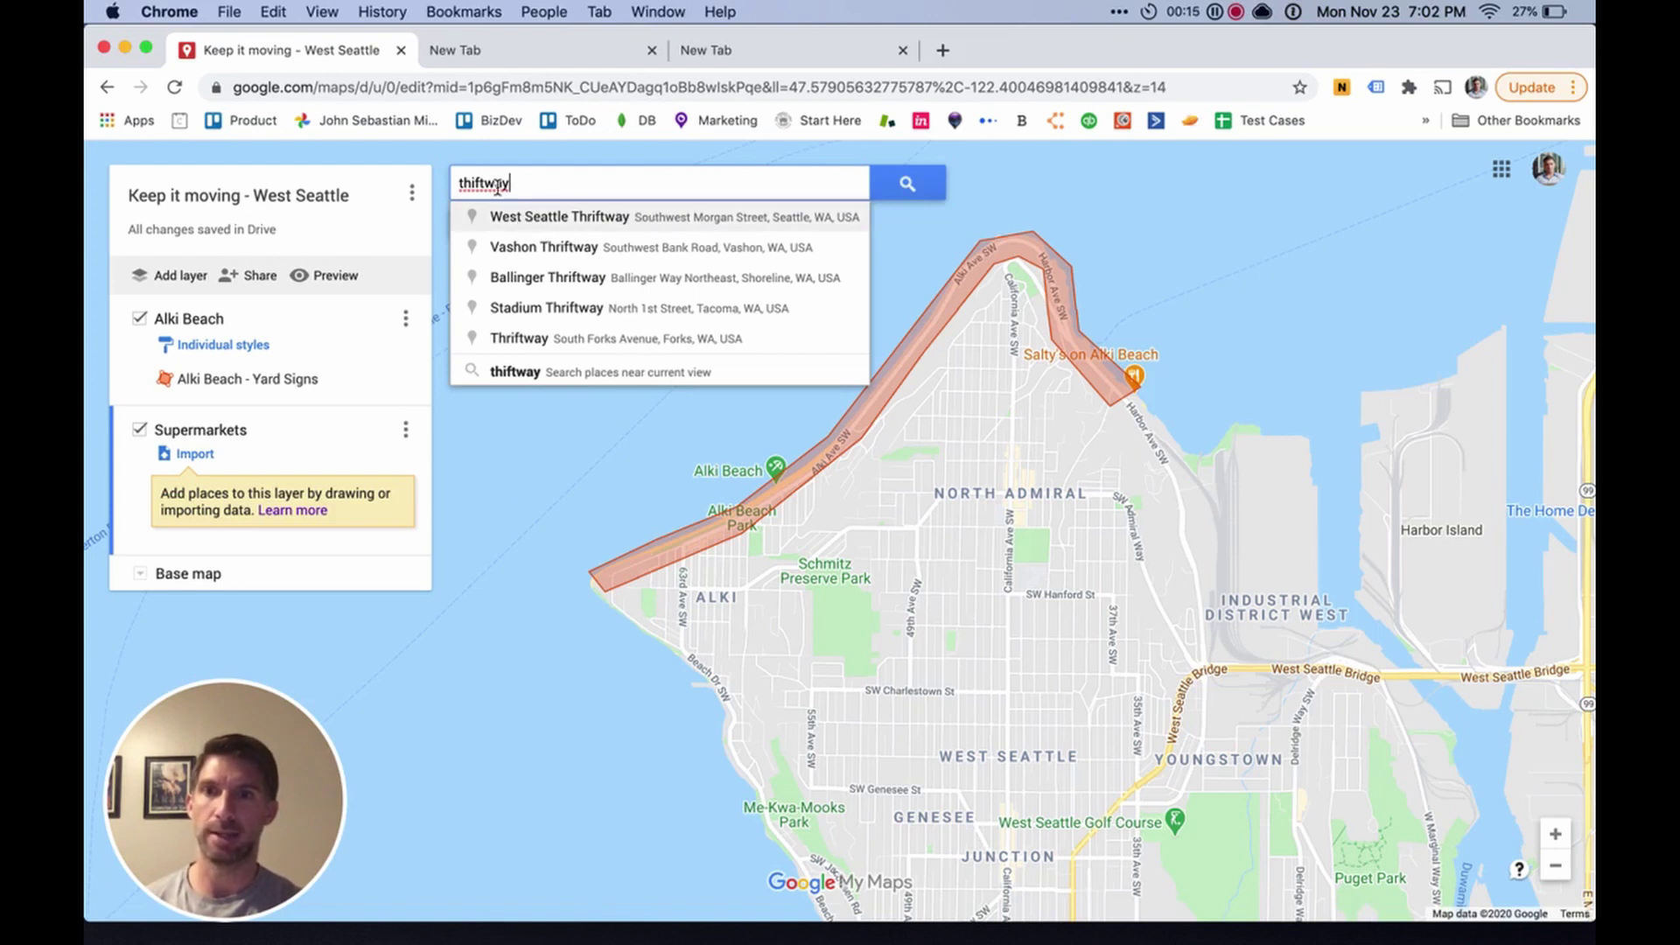
{"action": "left_click", "coordinate": [534, 220]}
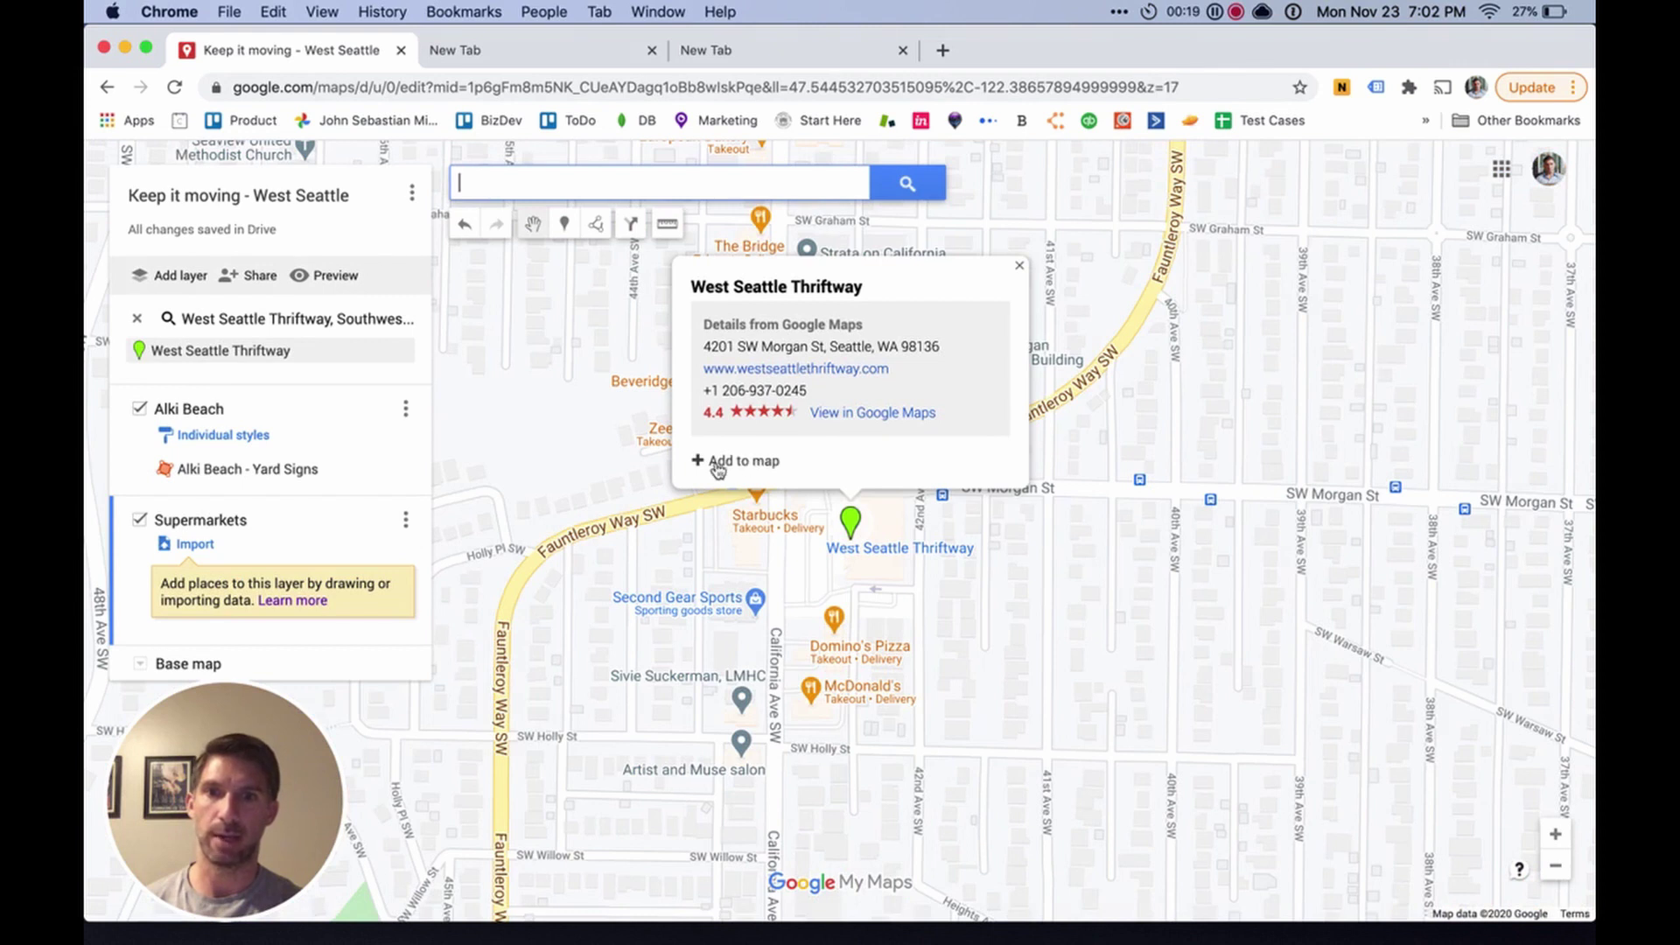
{"action": "left_click", "coordinate": [733, 464]}
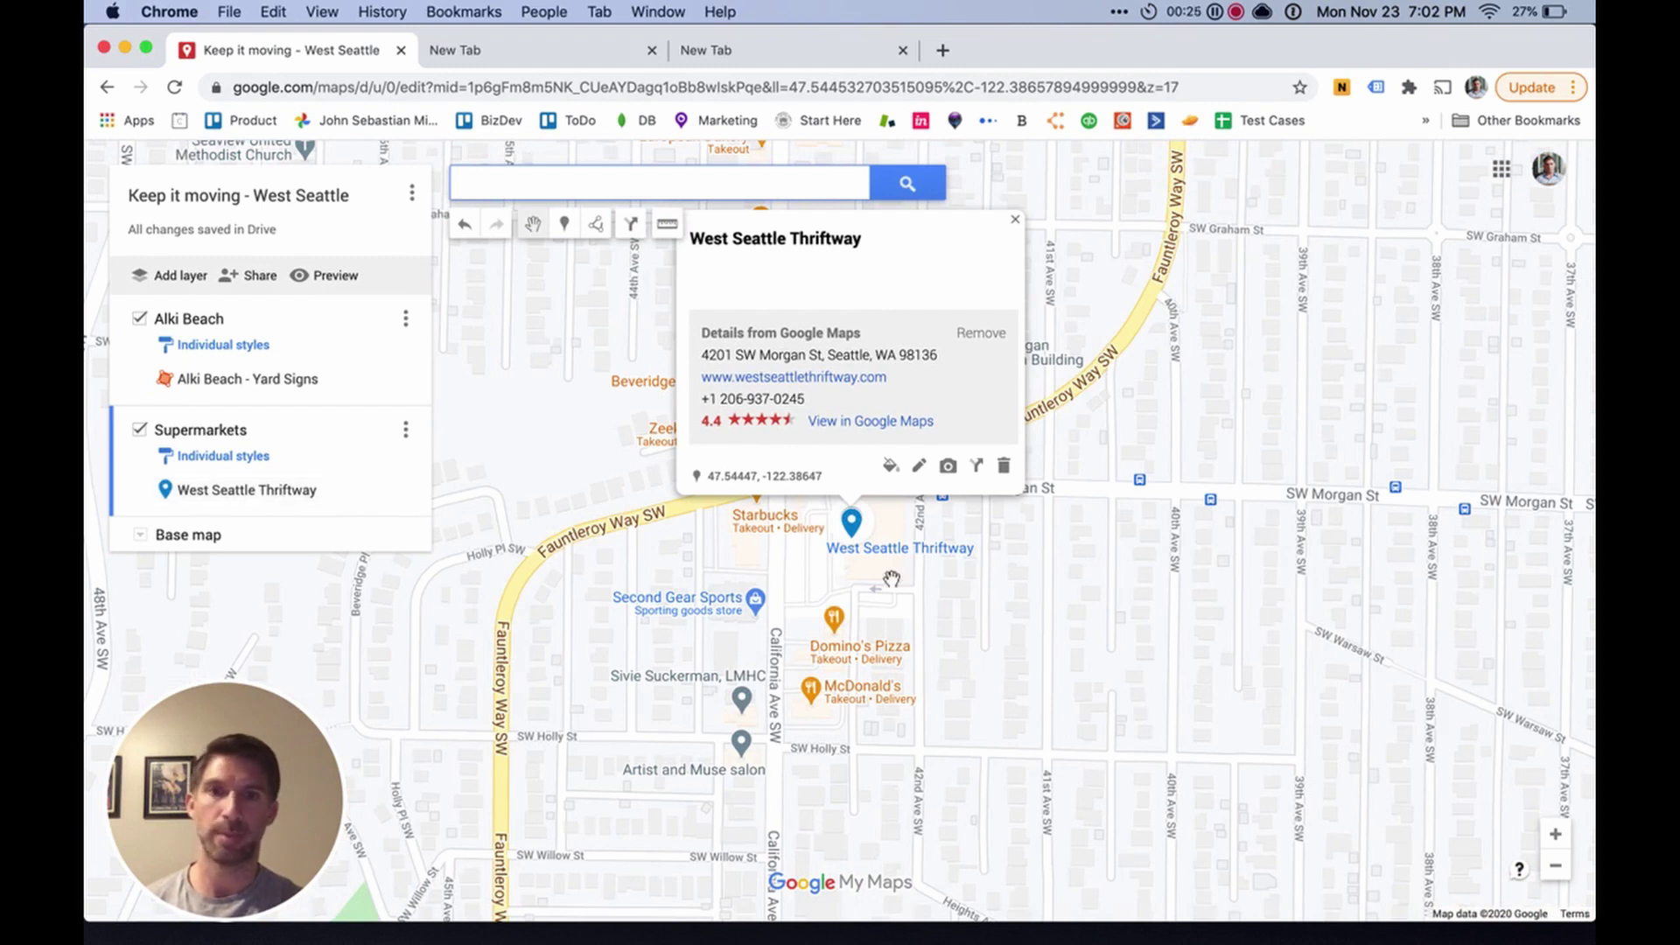
{"action": "left_click", "coordinate": [1019, 220]}
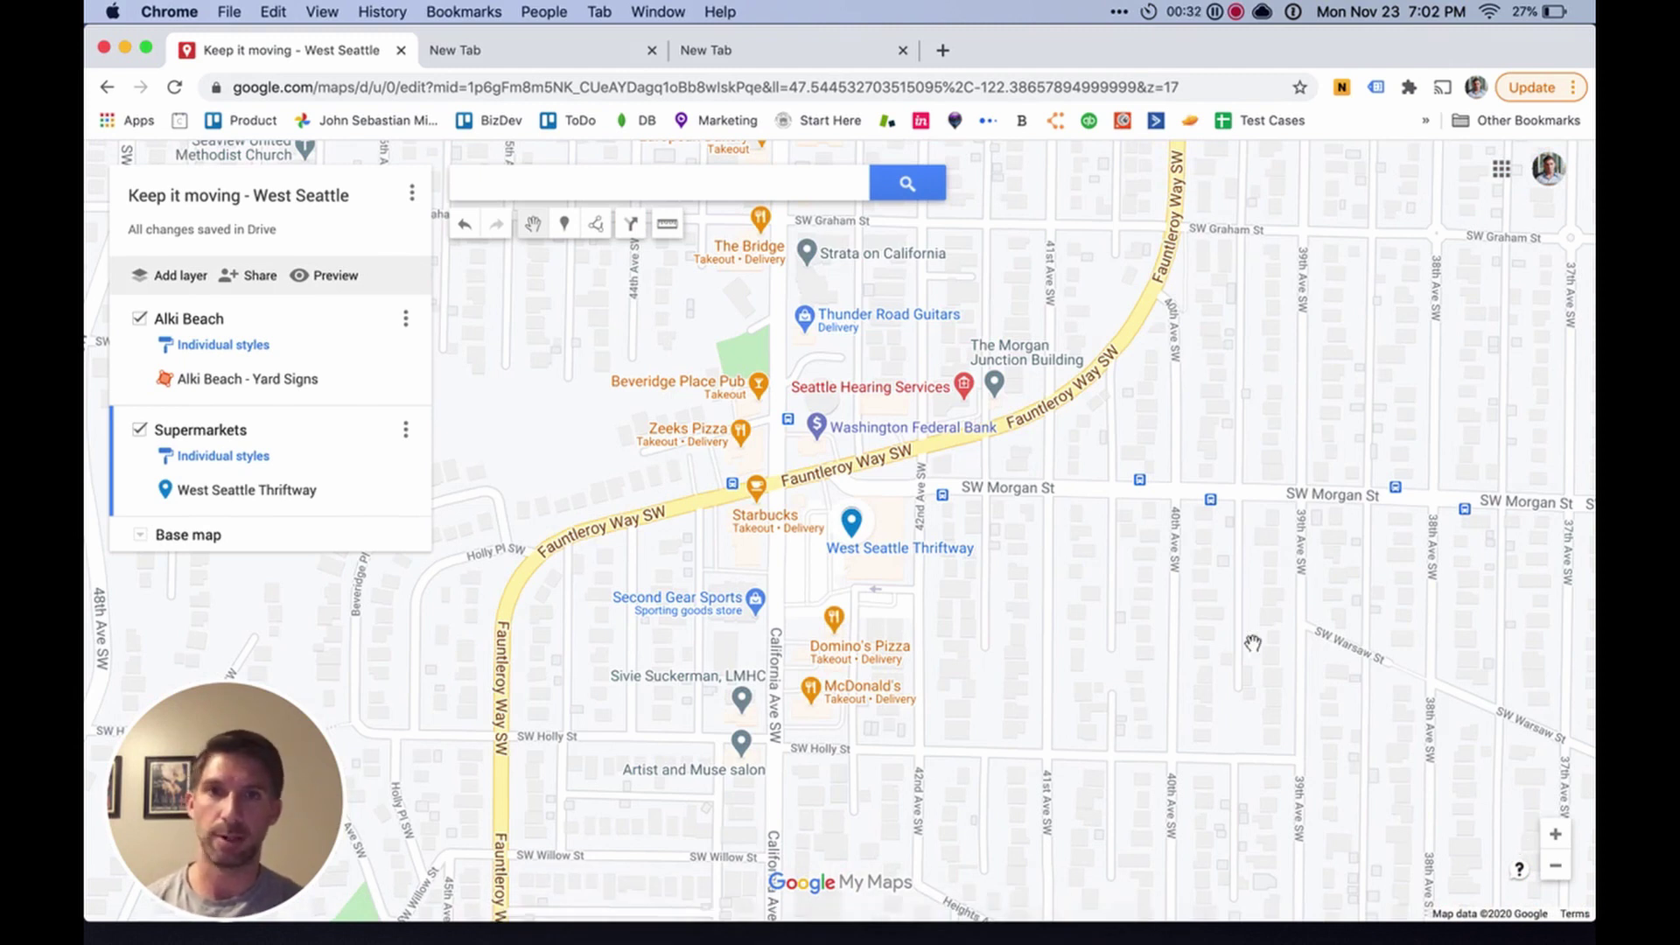
Step: Search 'supermarket west seatt' and add Metropolitan Market and Safeway to the map
{"action": "left_click", "coordinate": [626, 188]}
{"action": "type", "text": "super"}
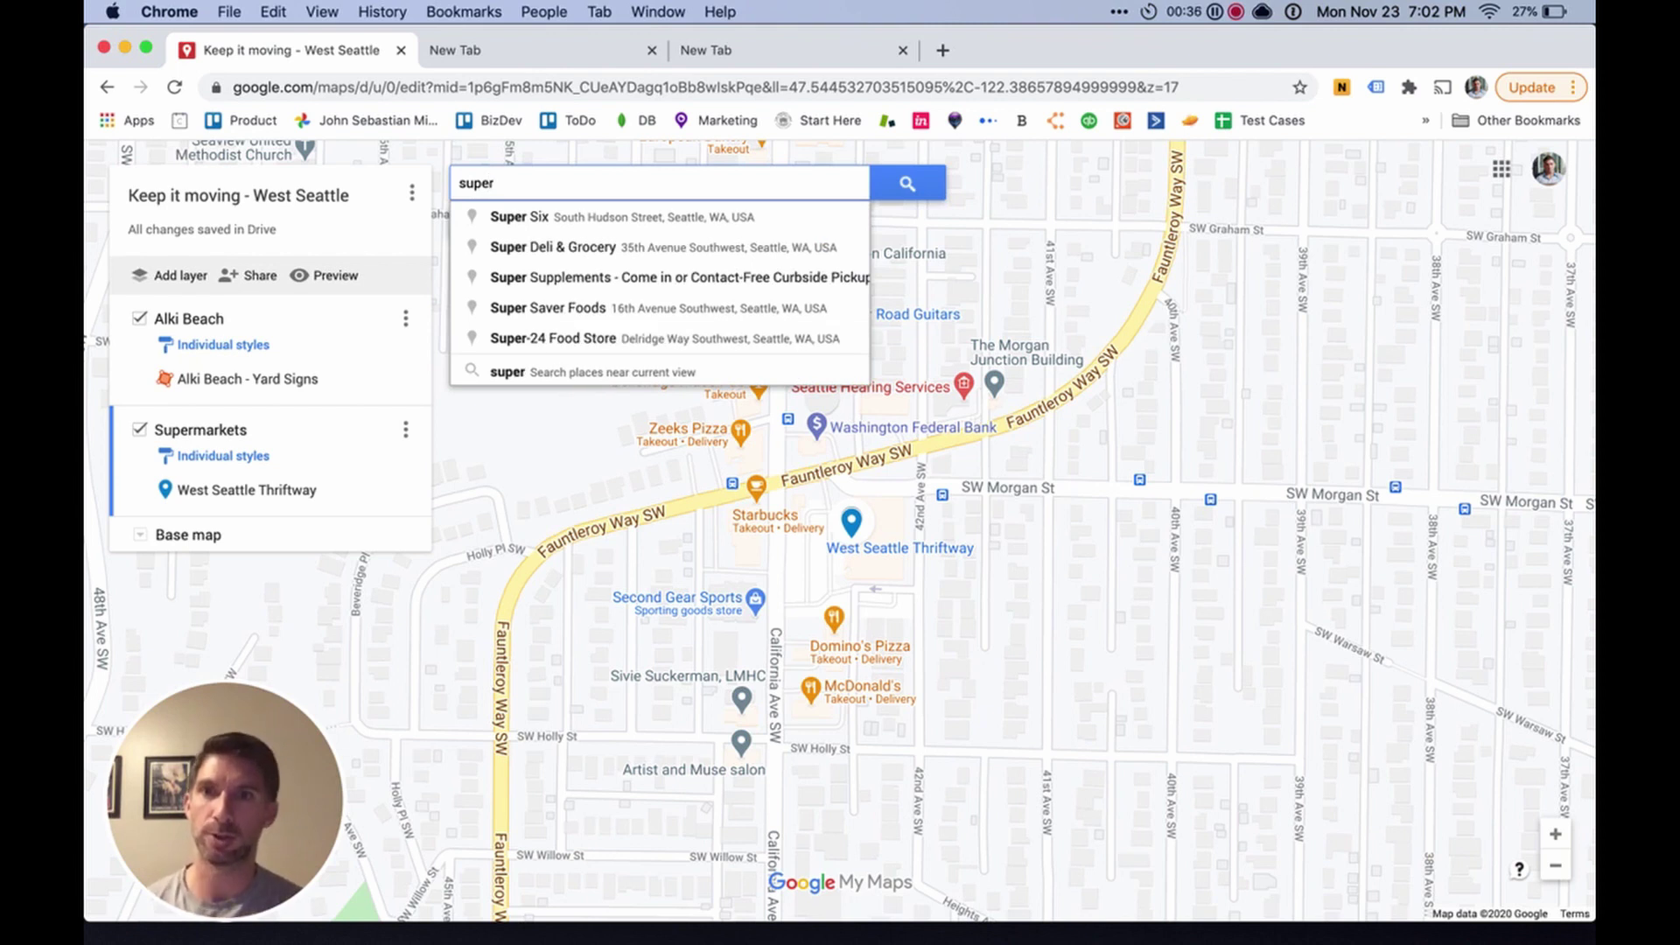
{"action": "type", "text": "market west seattle"}
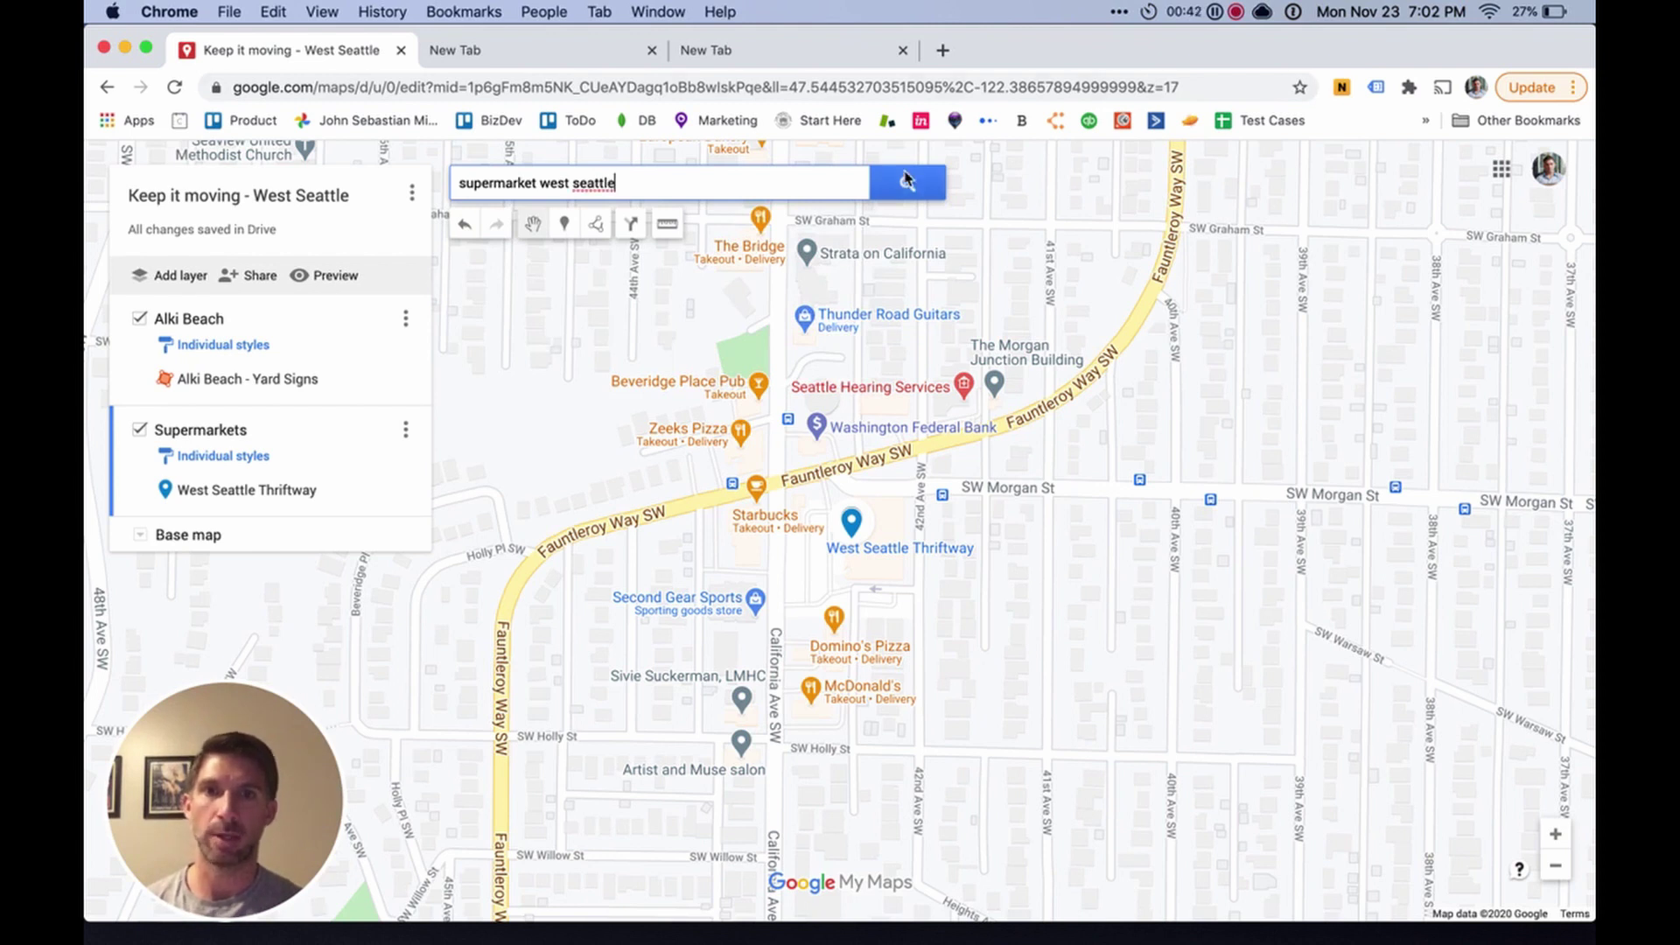
{"action": "left_click", "coordinate": [907, 182]}
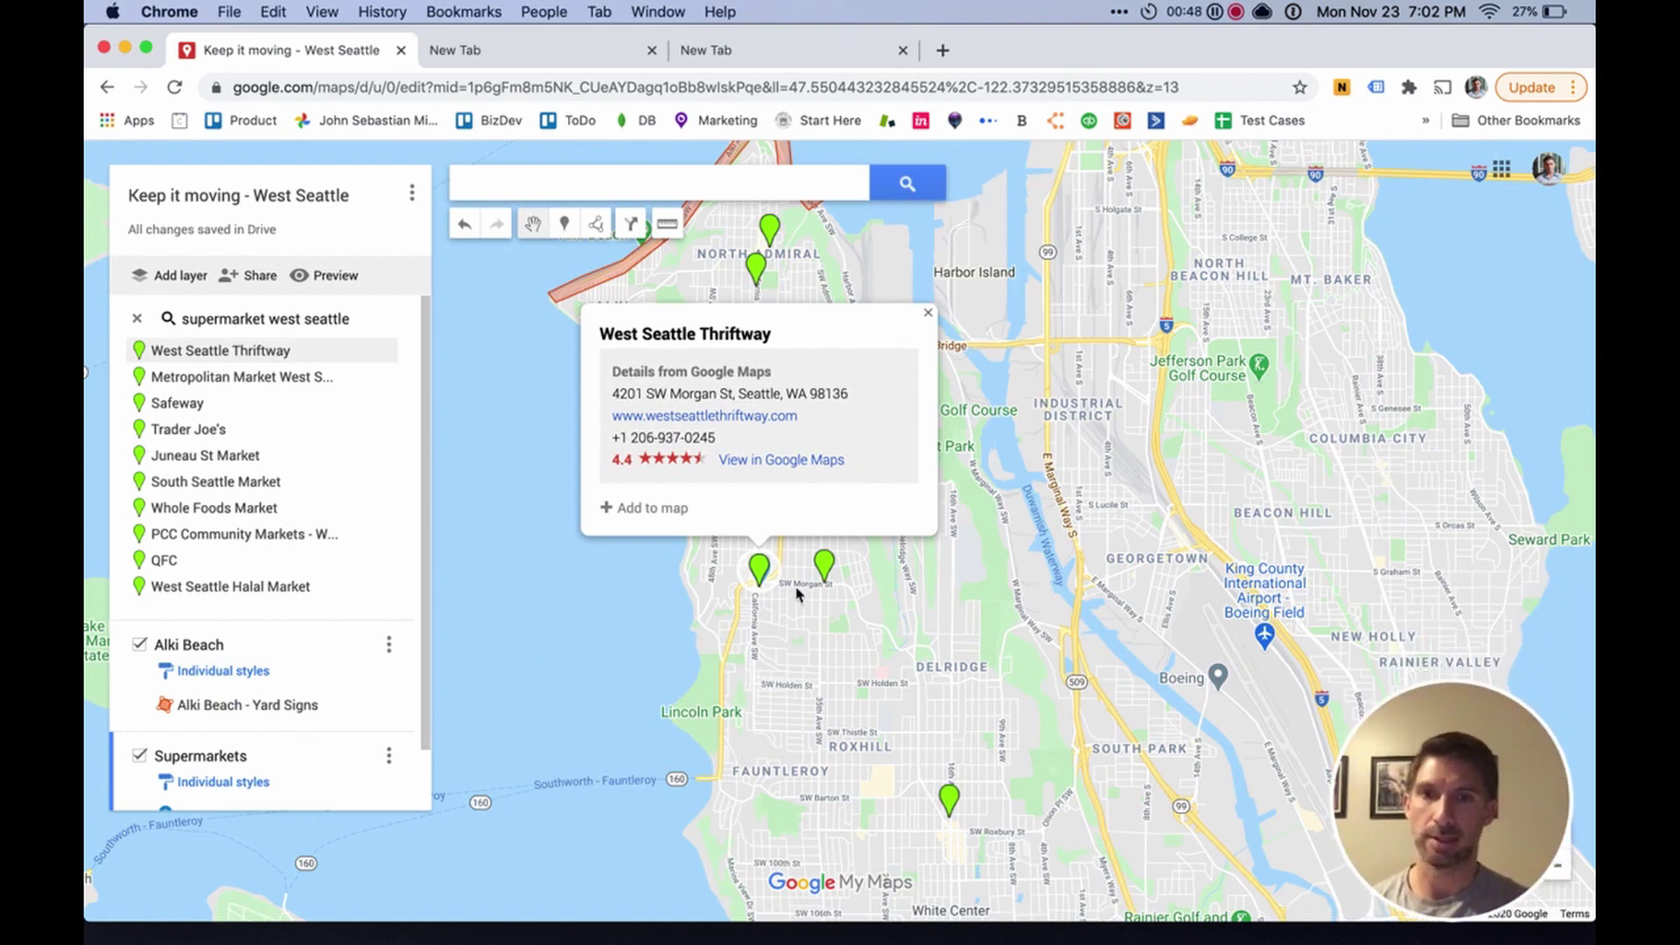
{"action": "left_click", "coordinate": [356, 379]}
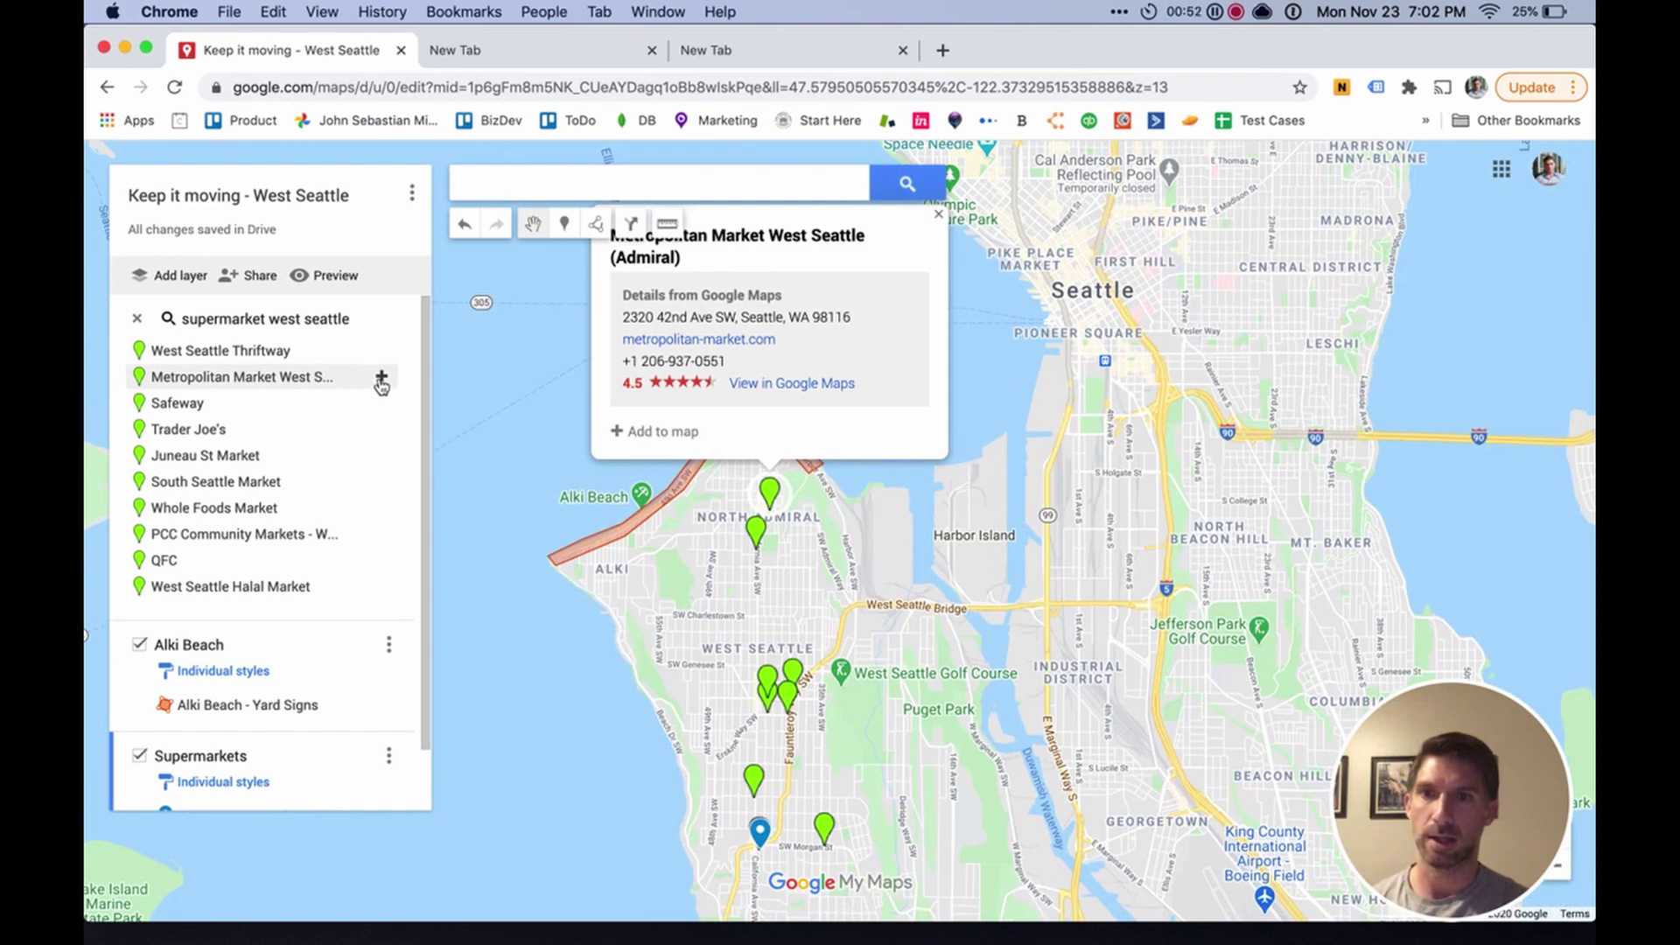
{"action": "left_click", "coordinate": [381, 378]}
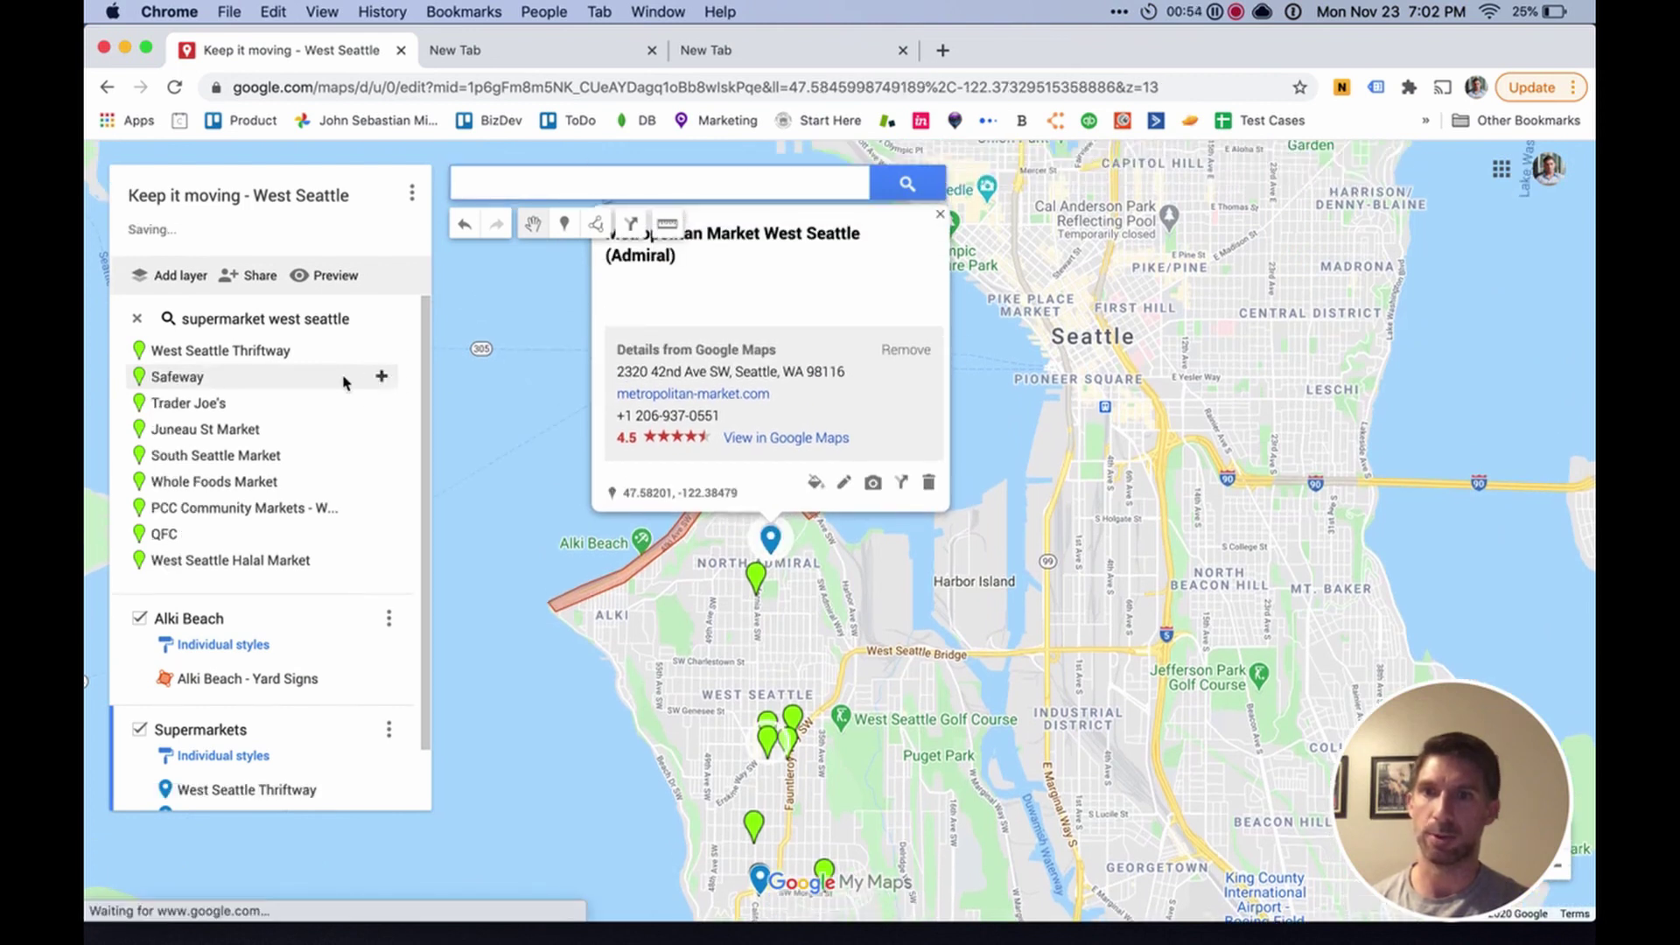
{"action": "left_click", "coordinate": [232, 378]}
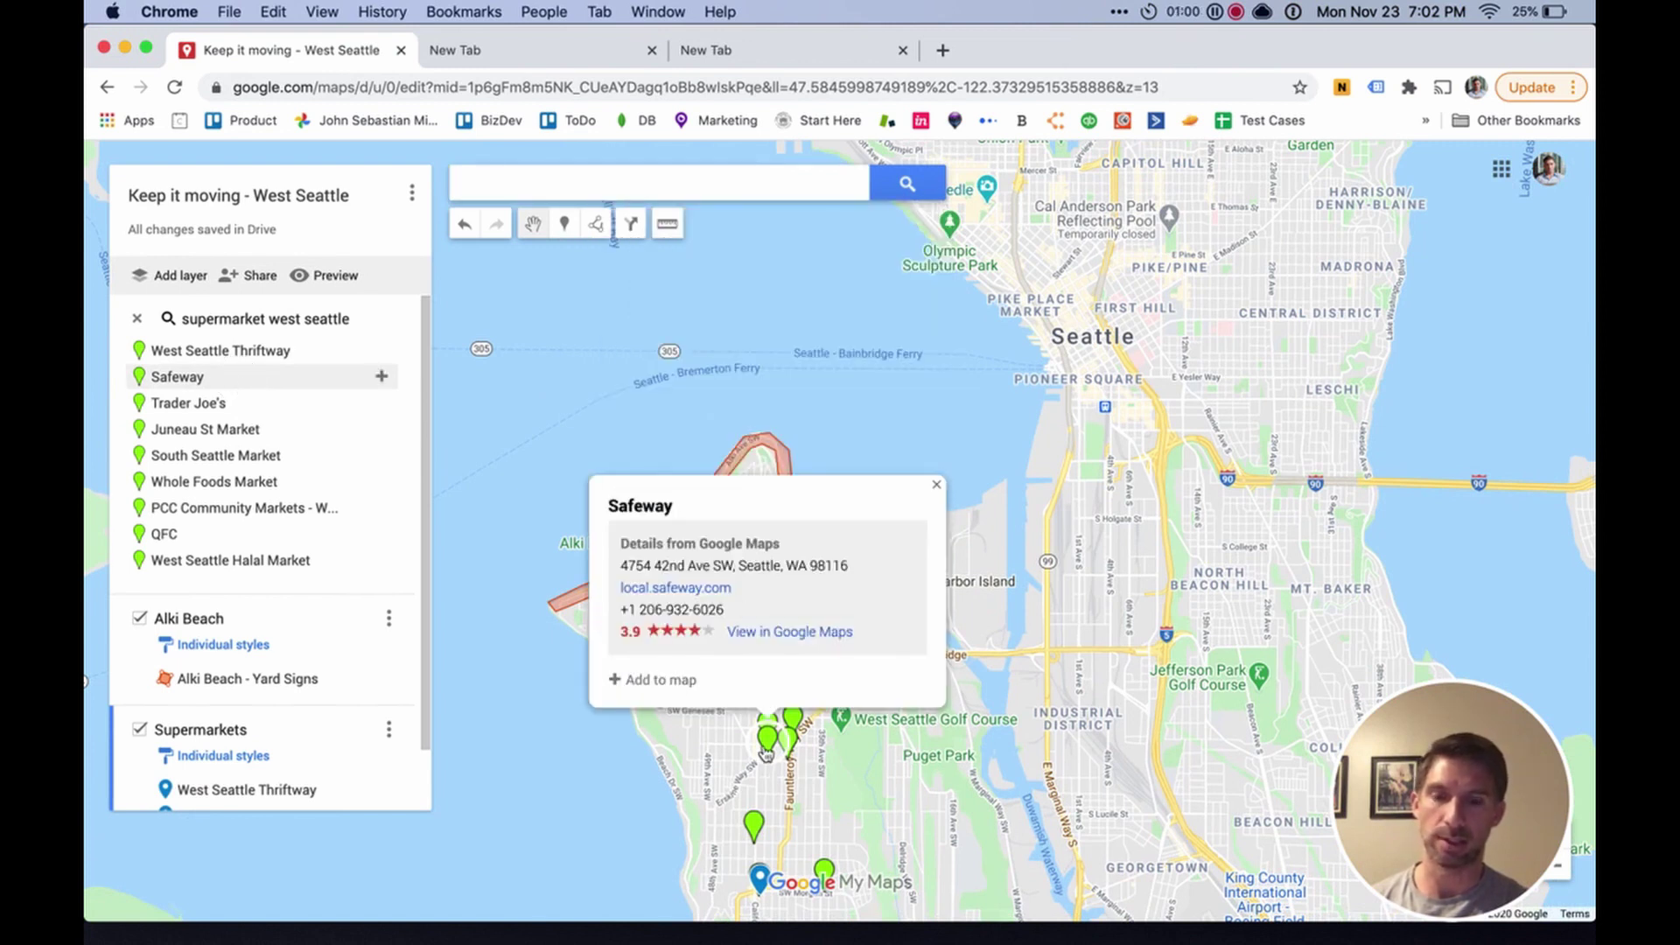
{"action": "left_click", "coordinate": [655, 681]}
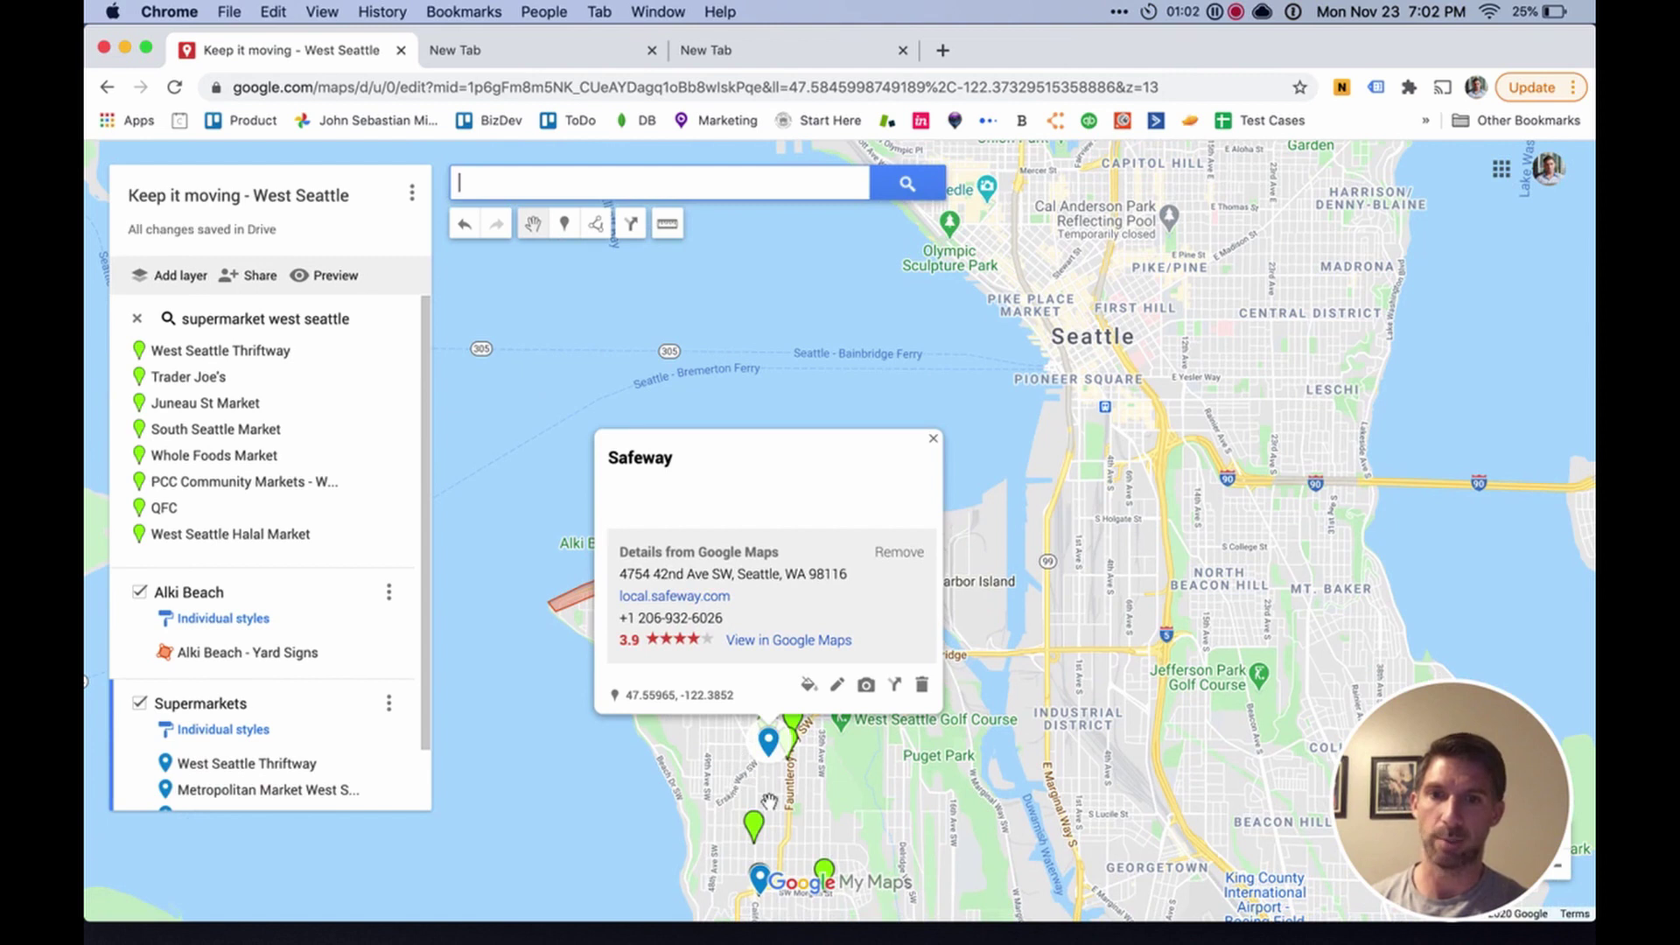
Step: Add PCC Community Markets and Trader Joe's, then recentre the map on West Seattle
{"action": "left_click", "coordinate": [933, 438]}
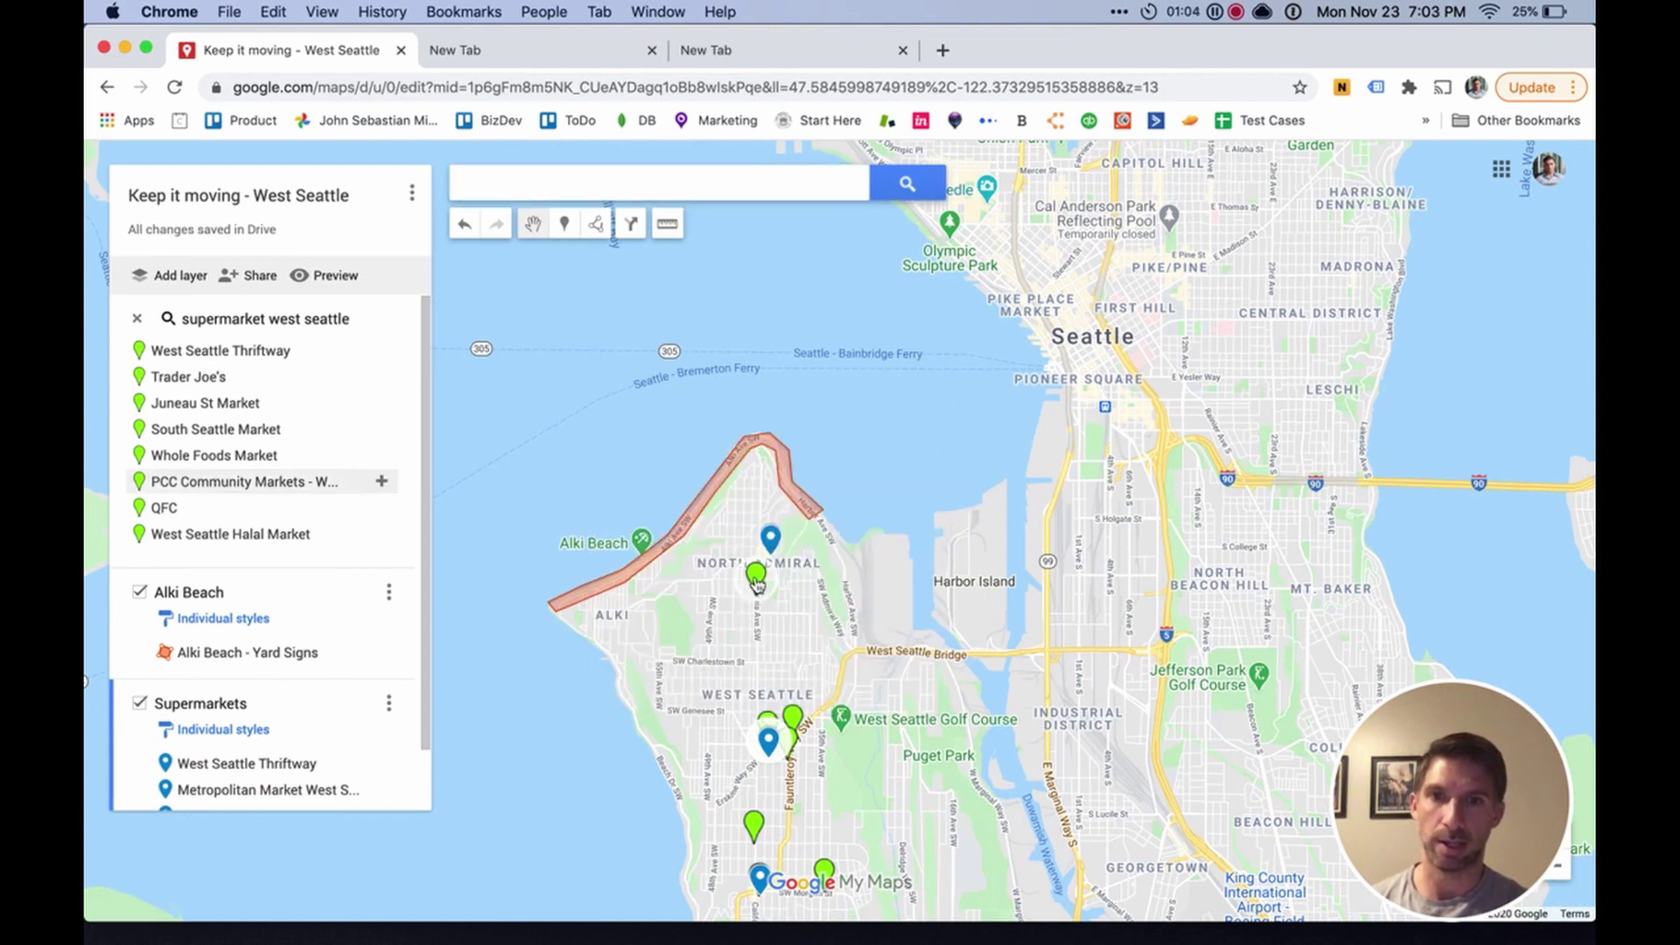
{"action": "left_click", "coordinate": [758, 583]}
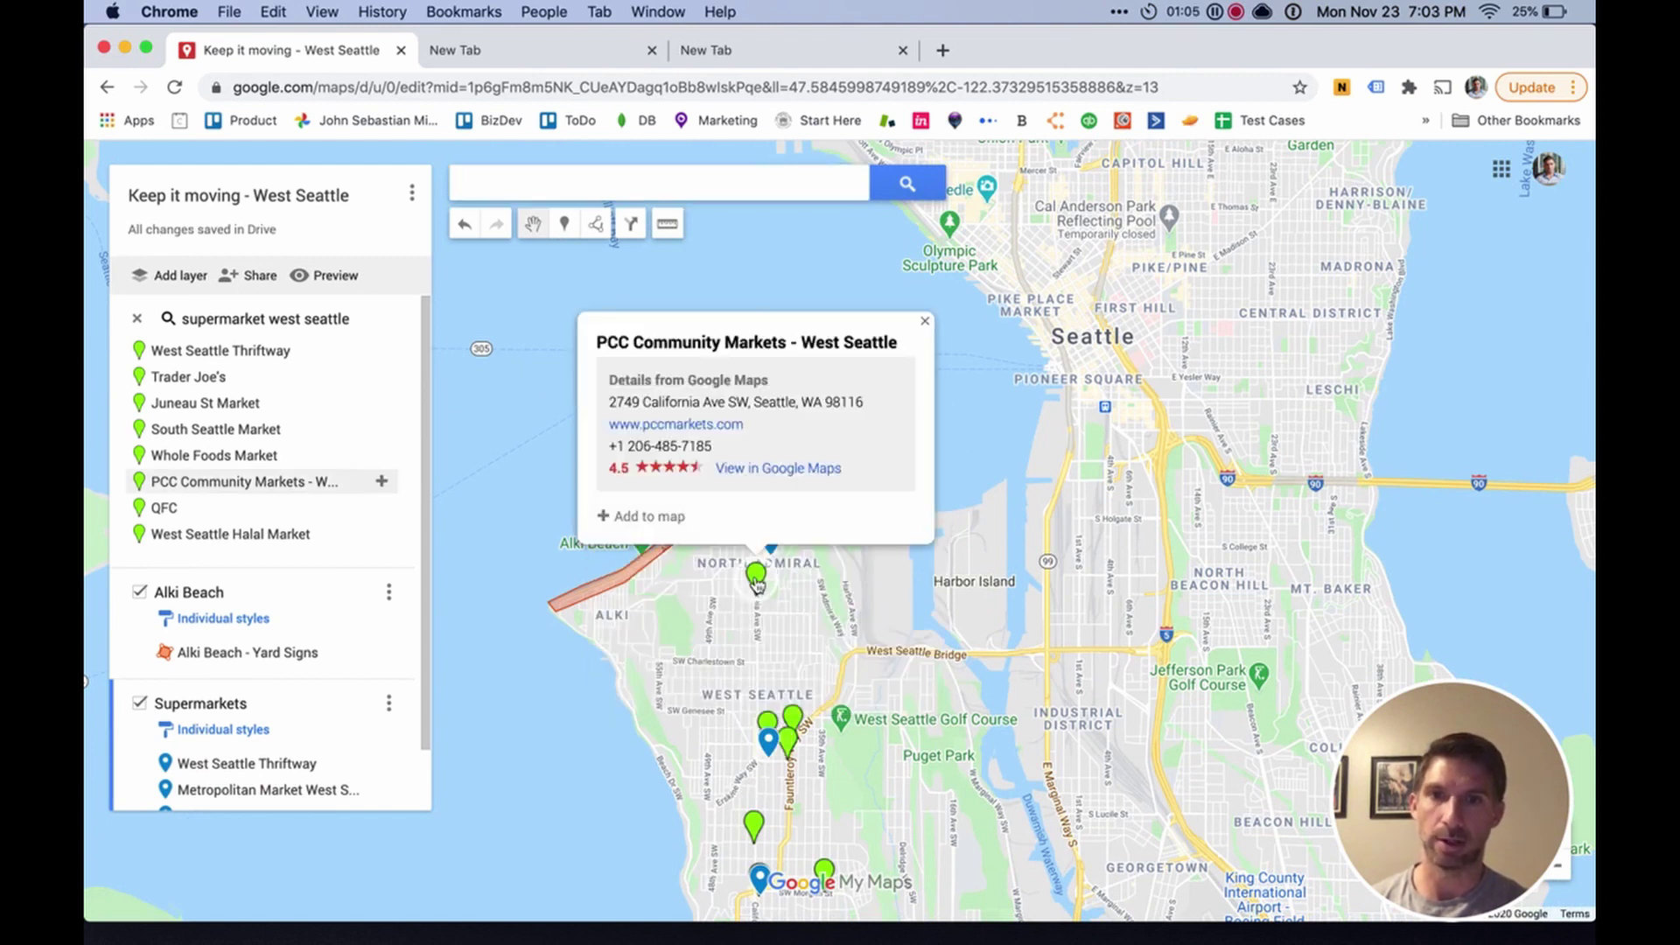
{"action": "left_click", "coordinate": [654, 521]}
{"action": "left_click", "coordinate": [792, 720]}
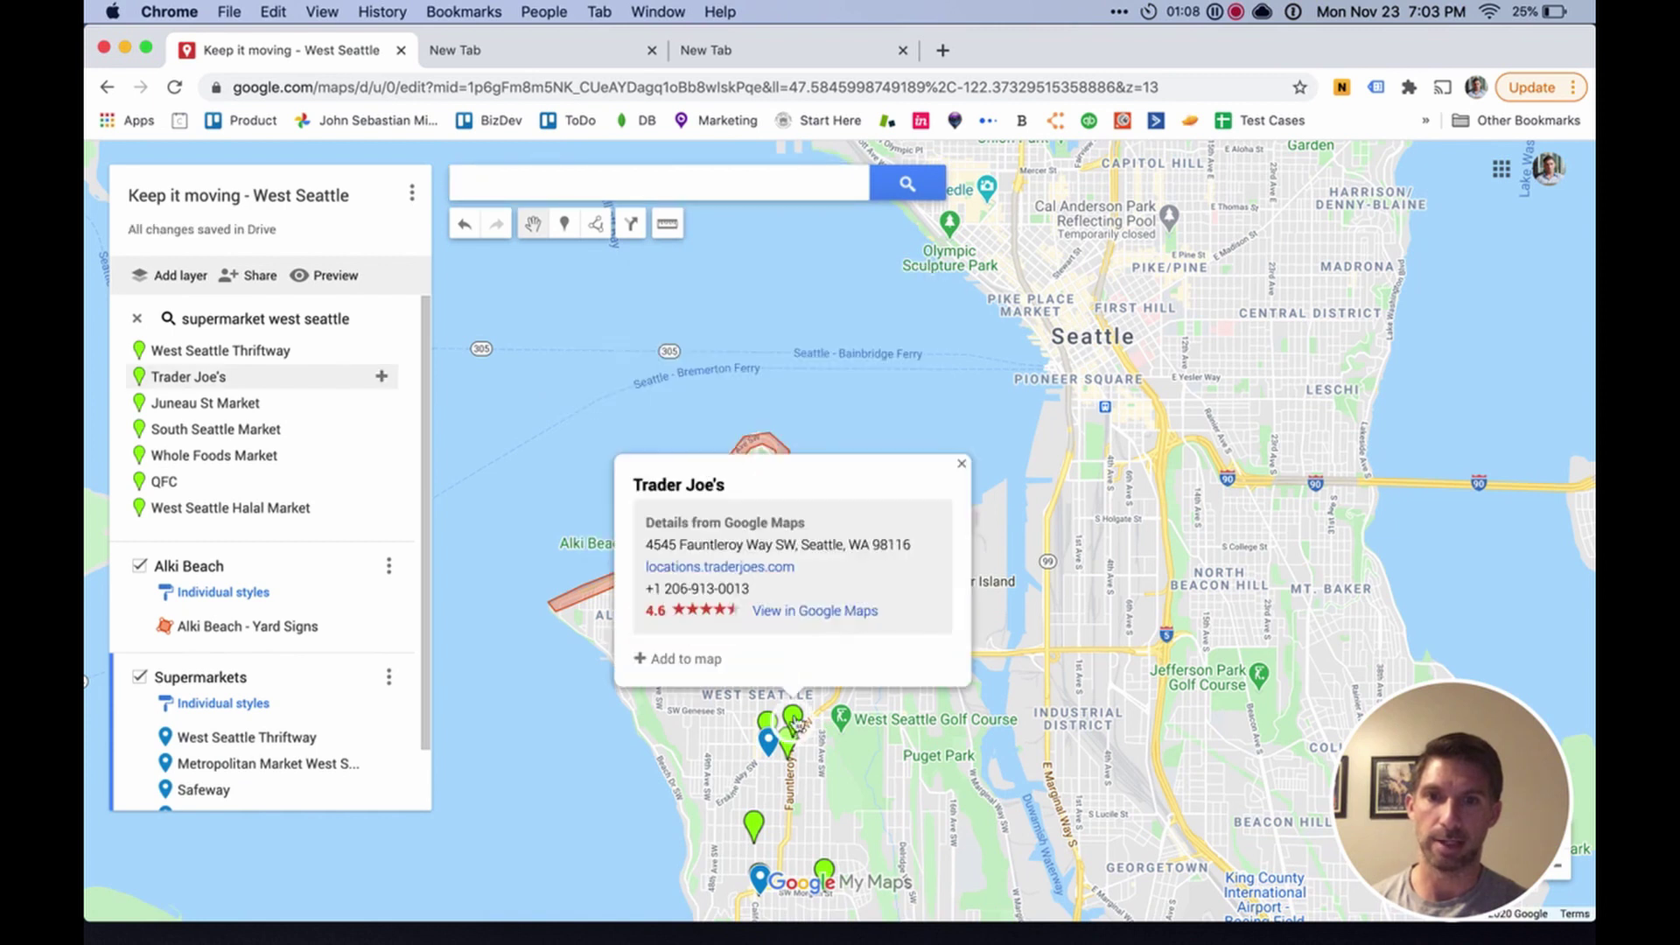
{"action": "left_click", "coordinate": [665, 658]}
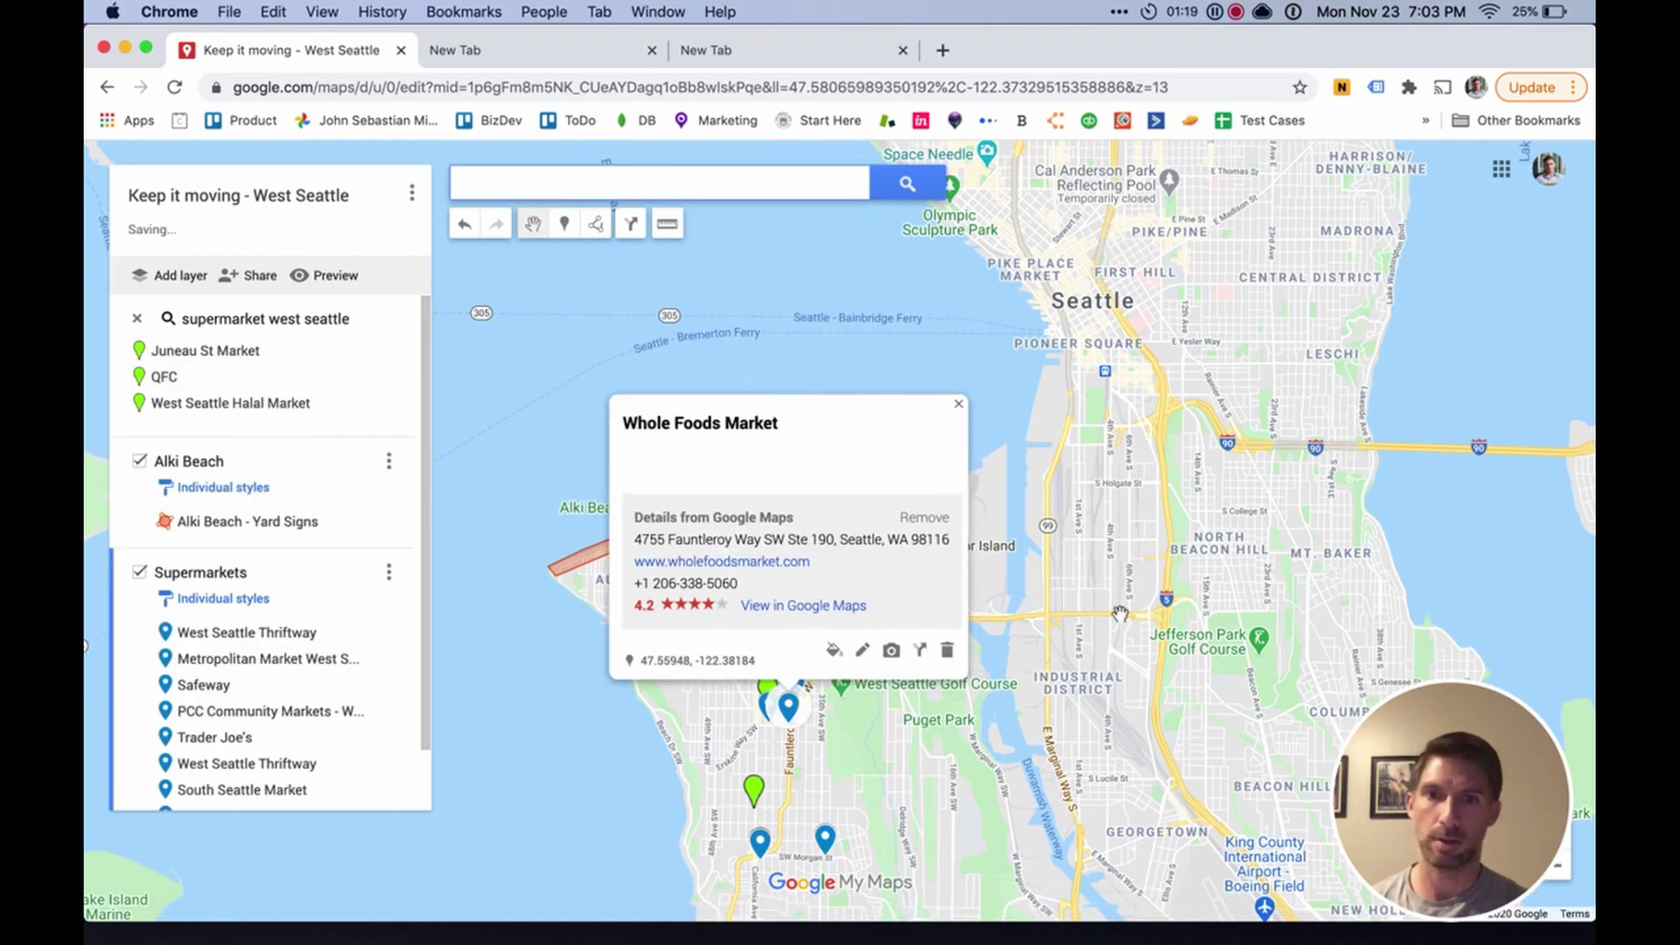
{"action": "left_click", "coordinate": [958, 404]}
{"action": "scroll", "coordinate": [320, 493], "scroll_direction": "down", "scroll_amount": 1}
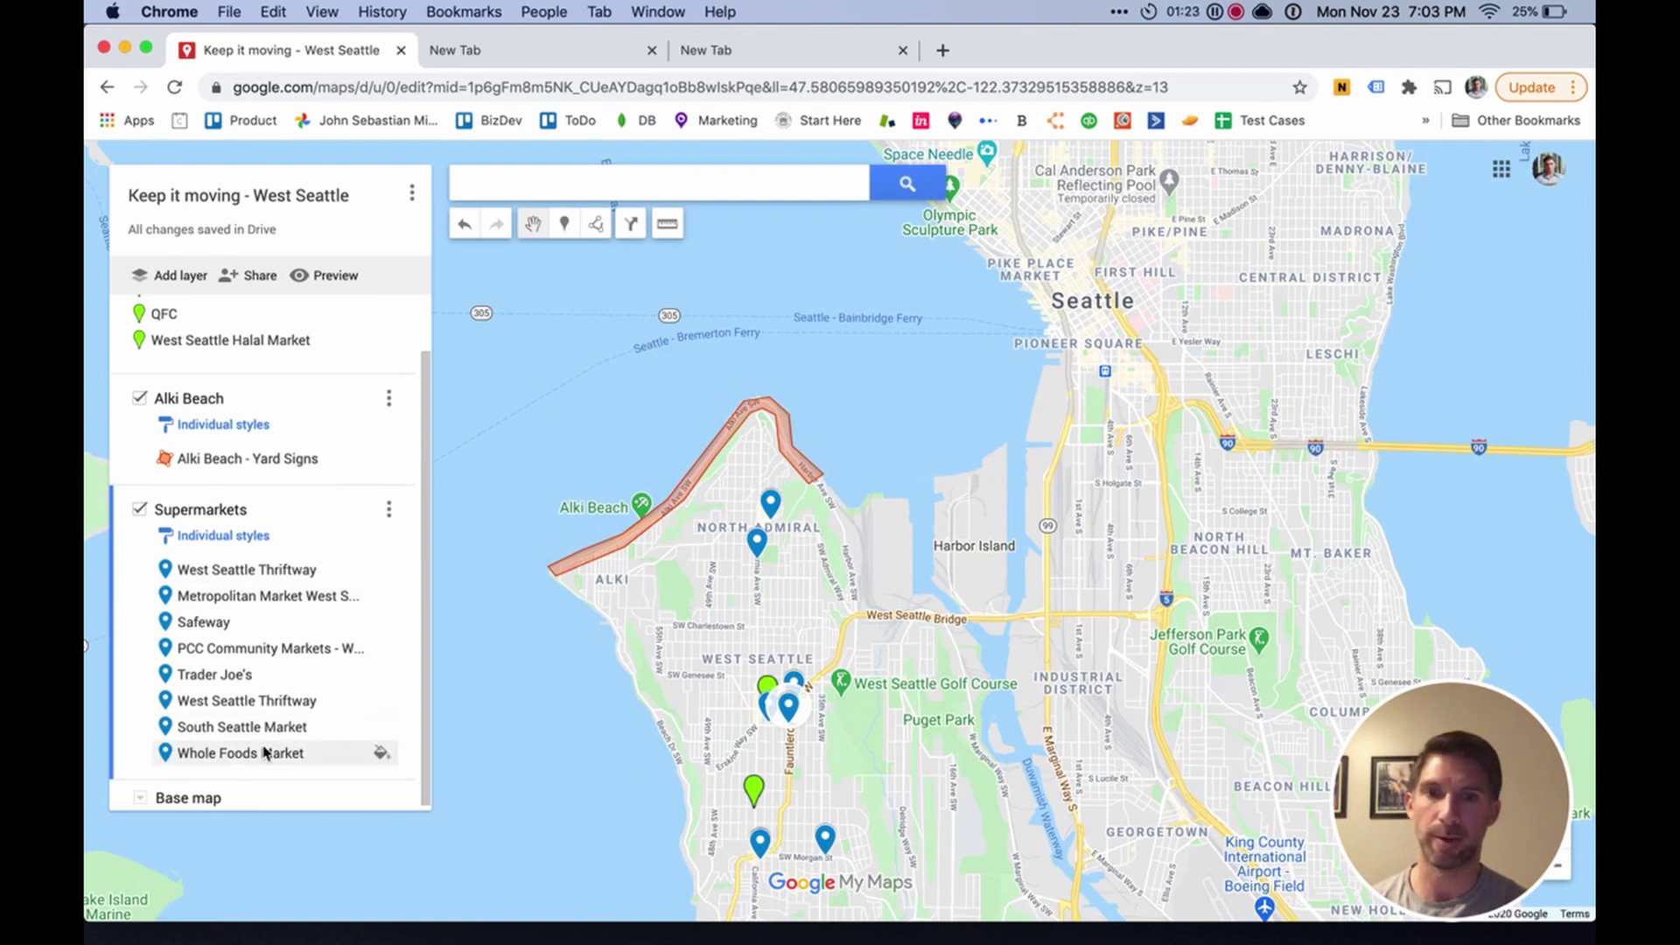
{"action": "left_click_drag", "start_coordinate": [901, 762], "coordinate": [872, 588]}
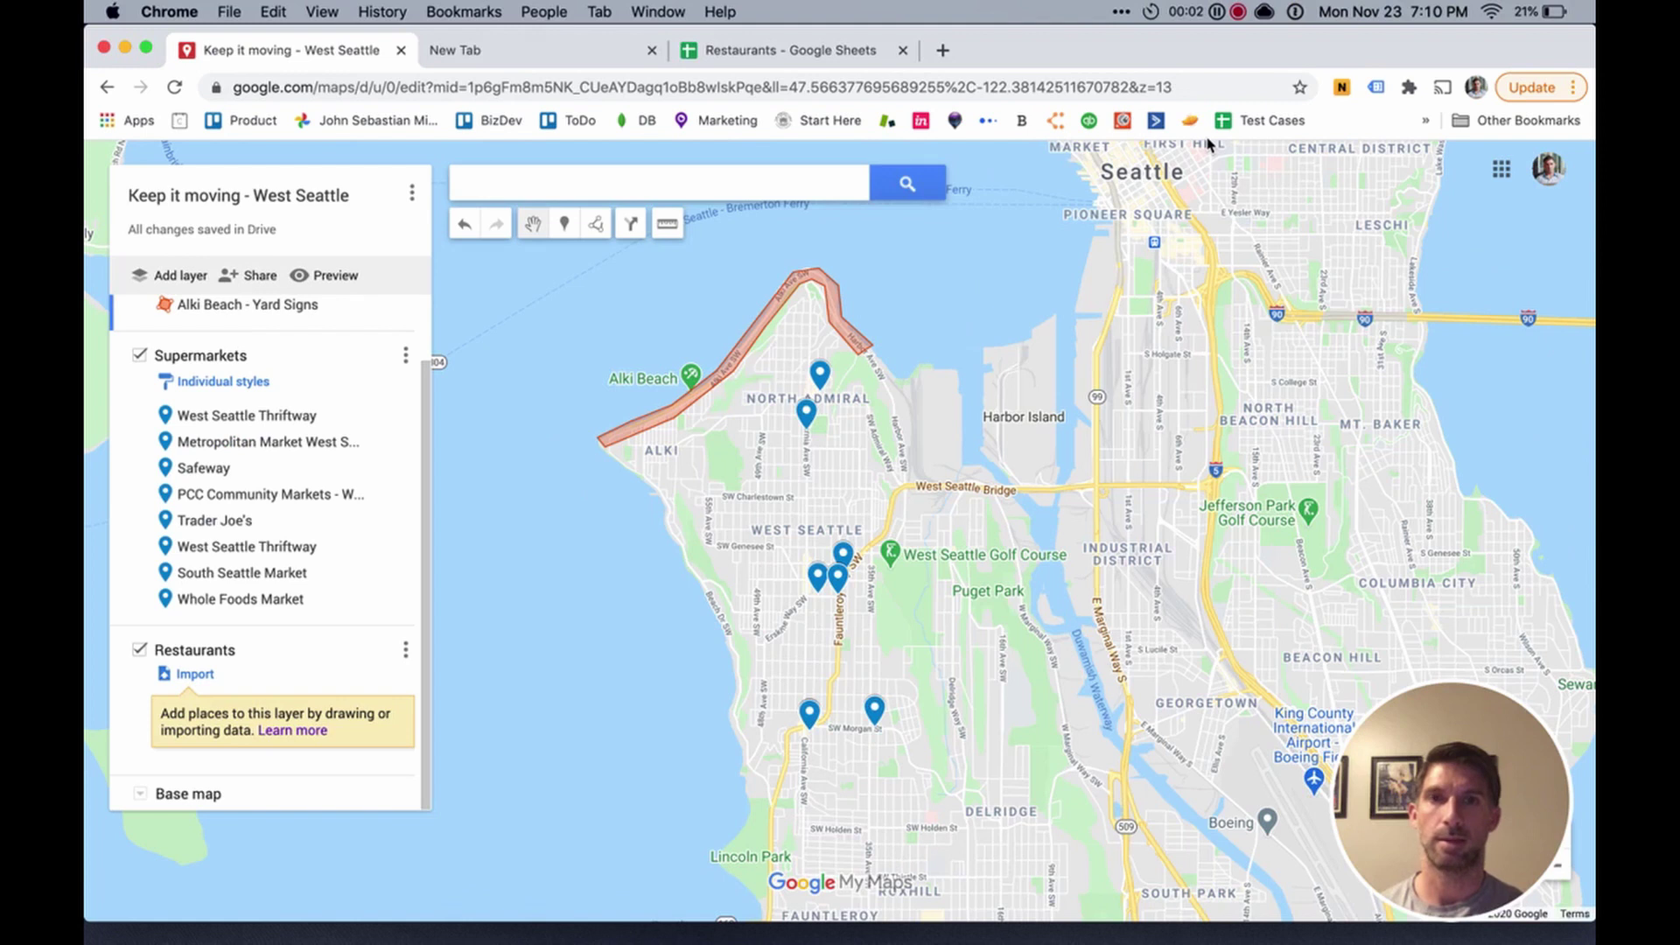
{"action": "left_click", "coordinate": [804, 58]}
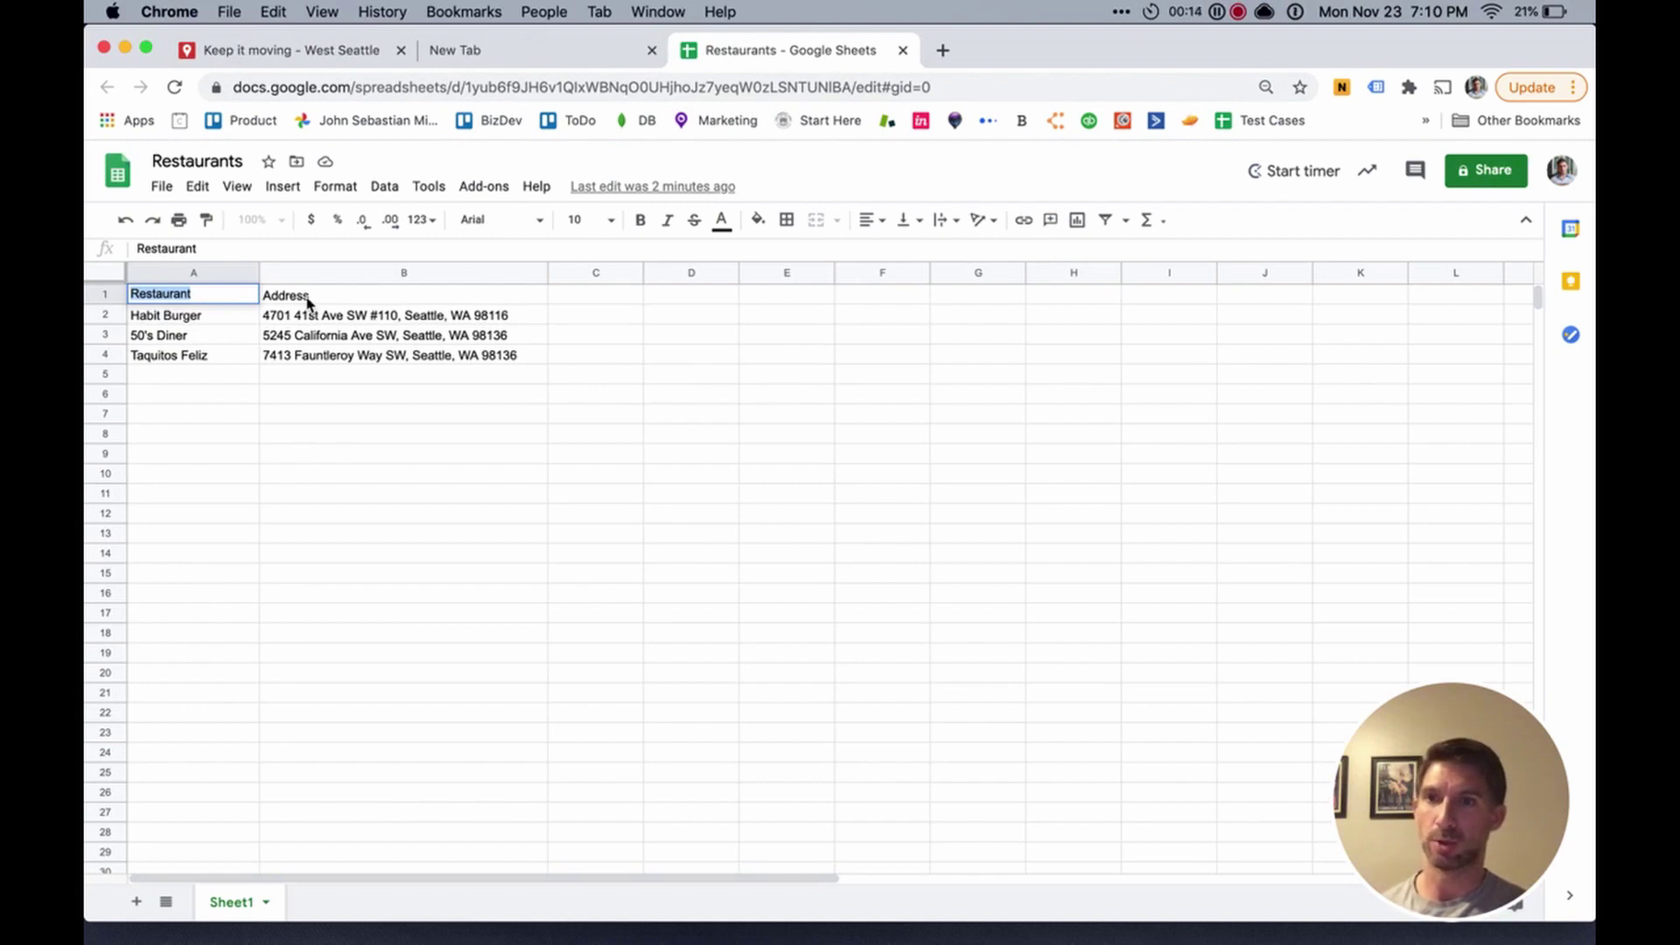
{"action": "left_click", "coordinate": [160, 294]}
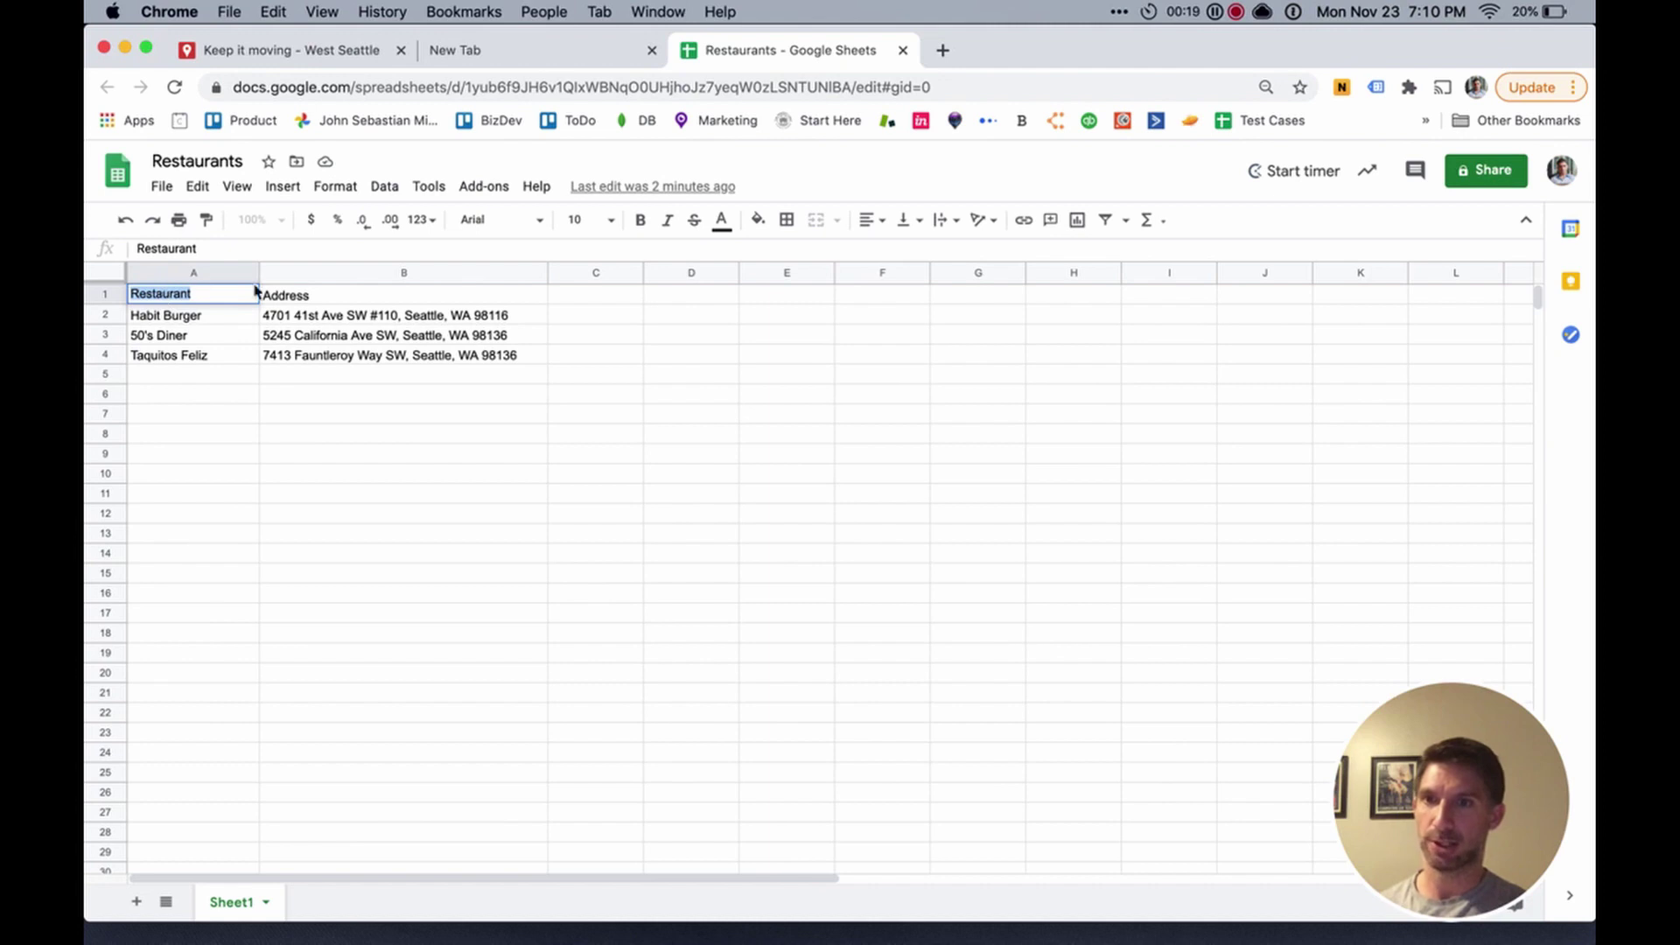
{"action": "left_click", "coordinate": [182, 315]}
{"action": "left_click", "coordinate": [347, 313]}
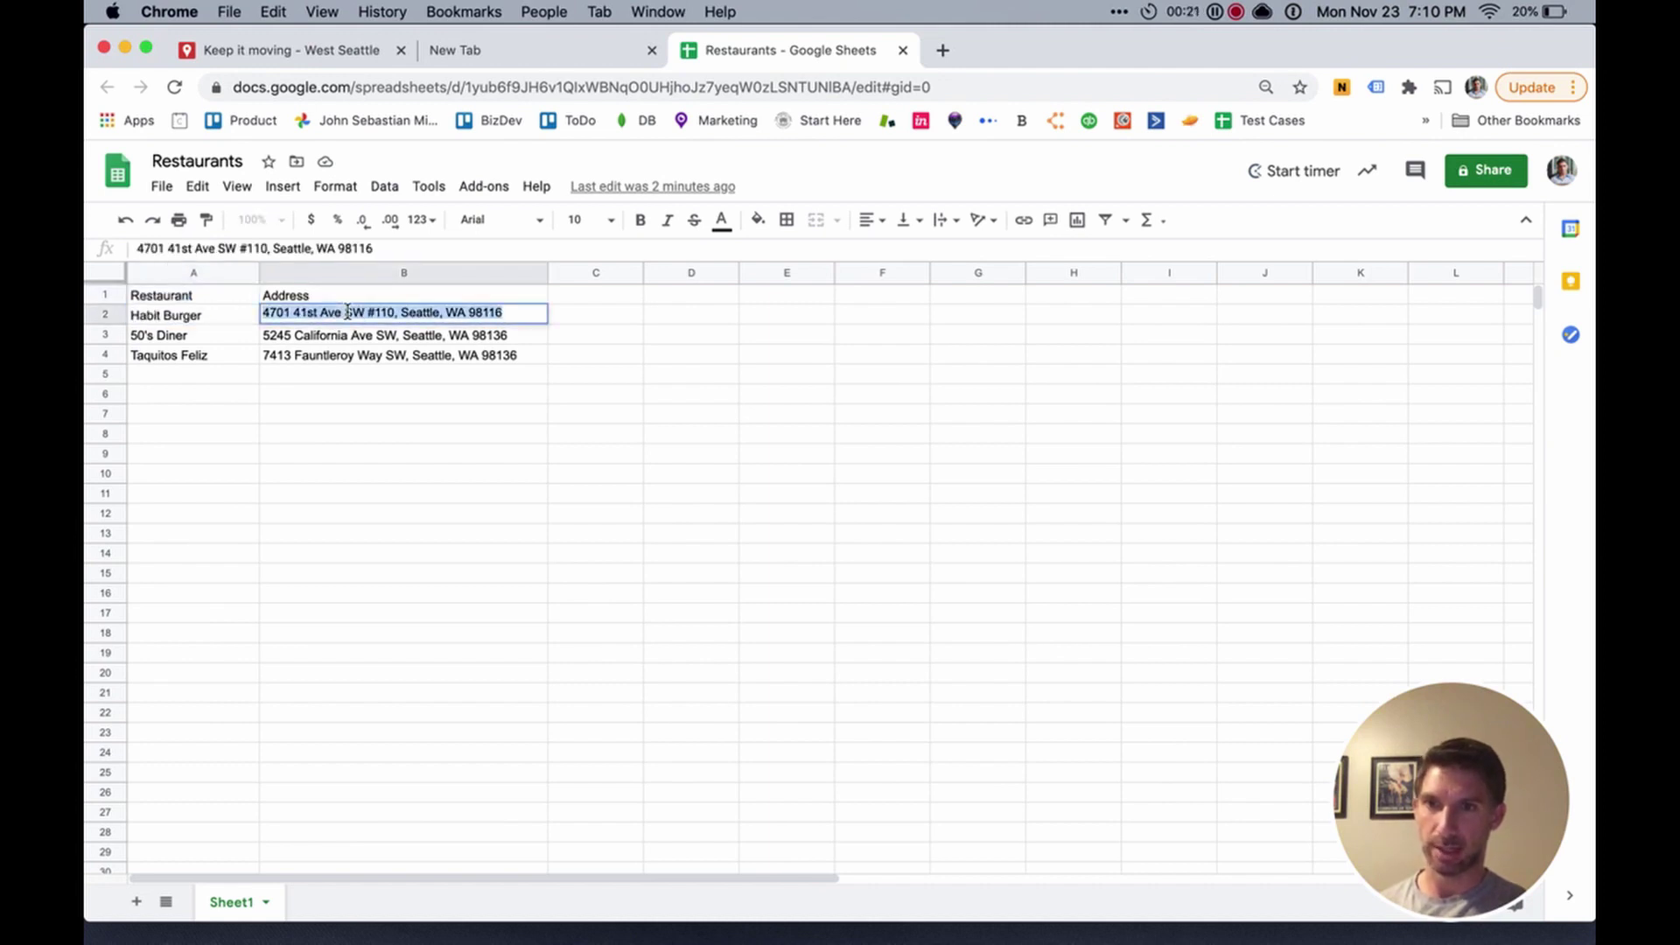
{"action": "left_click", "coordinate": [302, 52]}
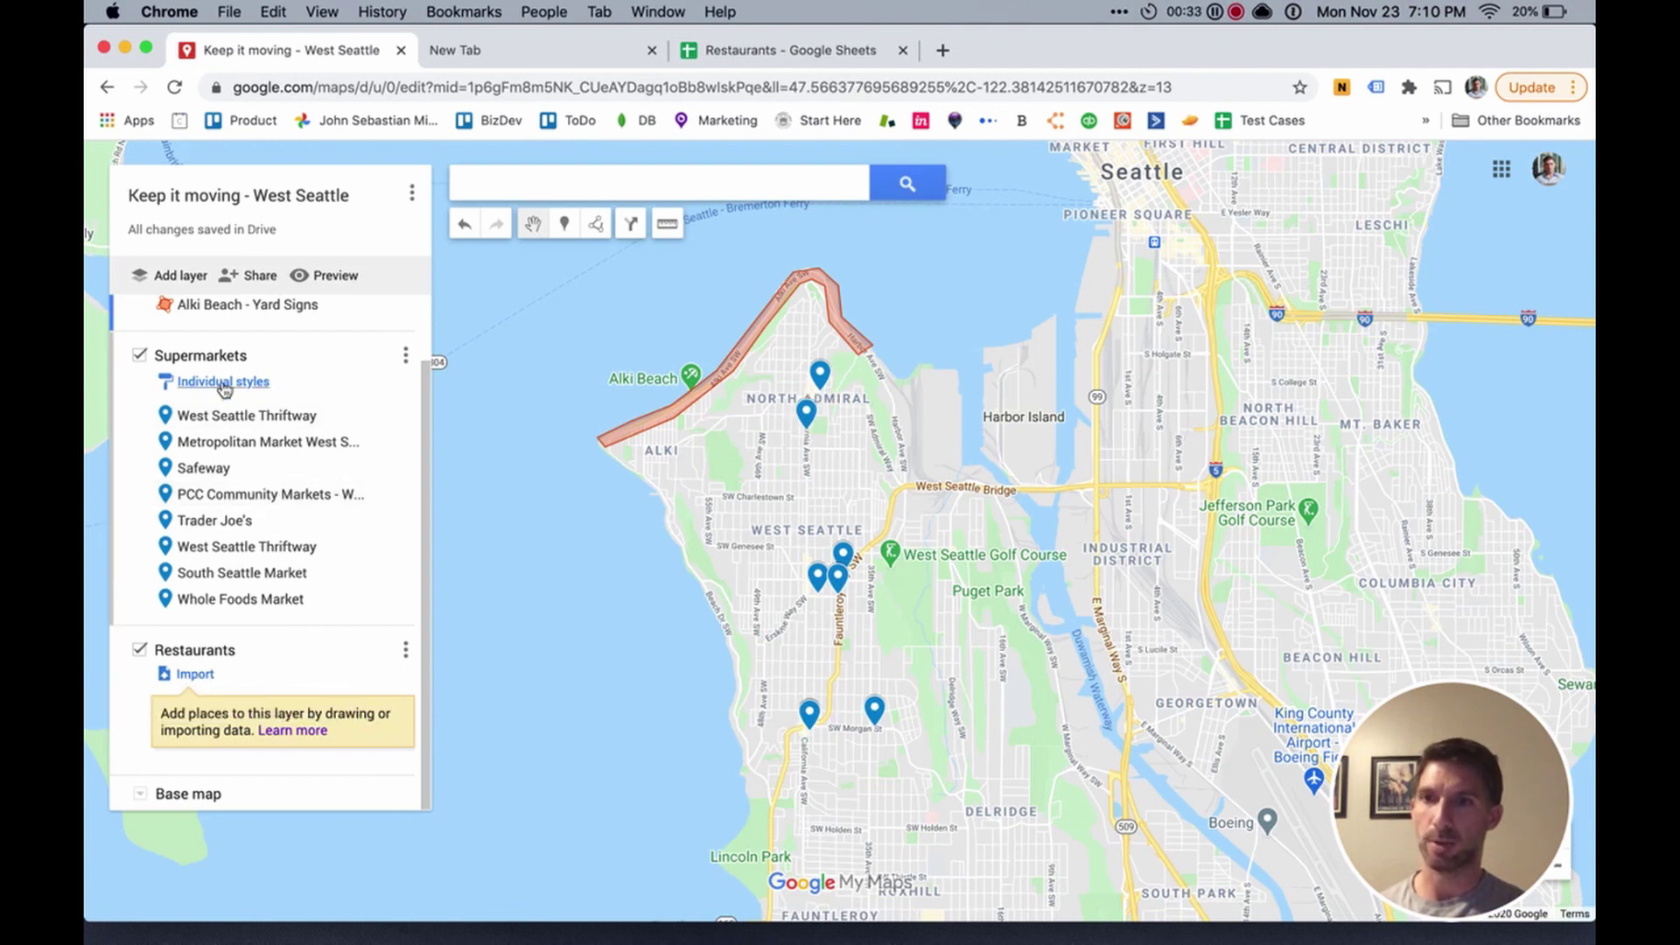
Step: Import the Restaurants spreadsheet from Google Drive into the Restaurants layer
{"action": "left_click", "coordinate": [405, 355]}
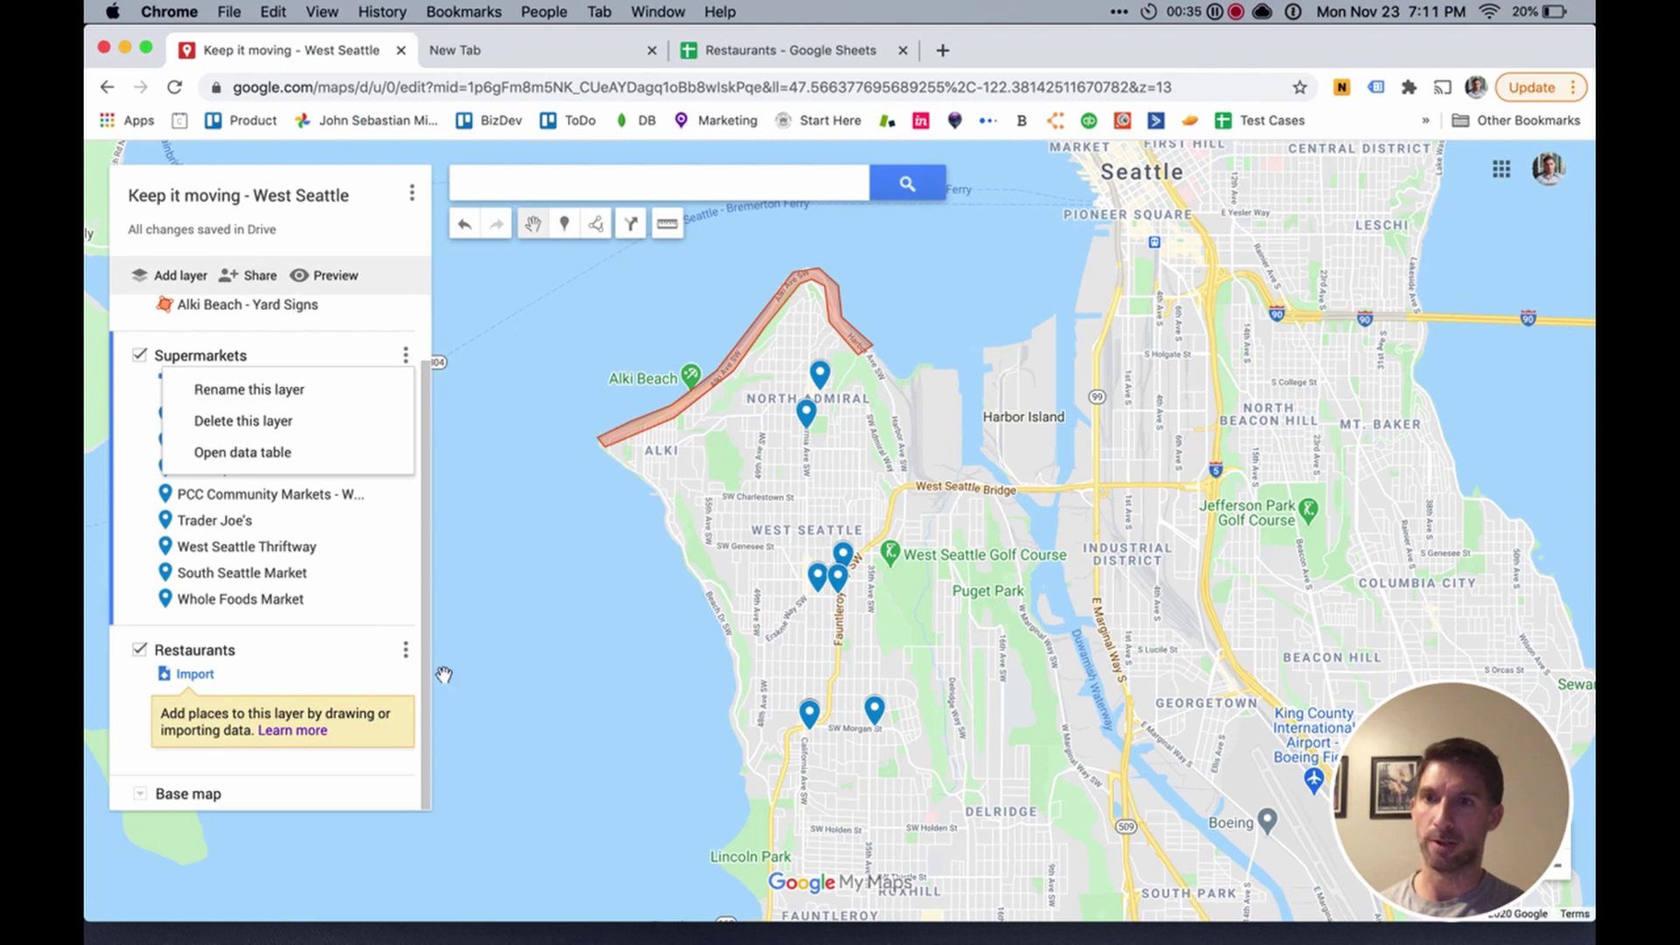
{"action": "left_click", "coordinate": [311, 676]}
{"action": "left_click", "coordinate": [194, 674]}
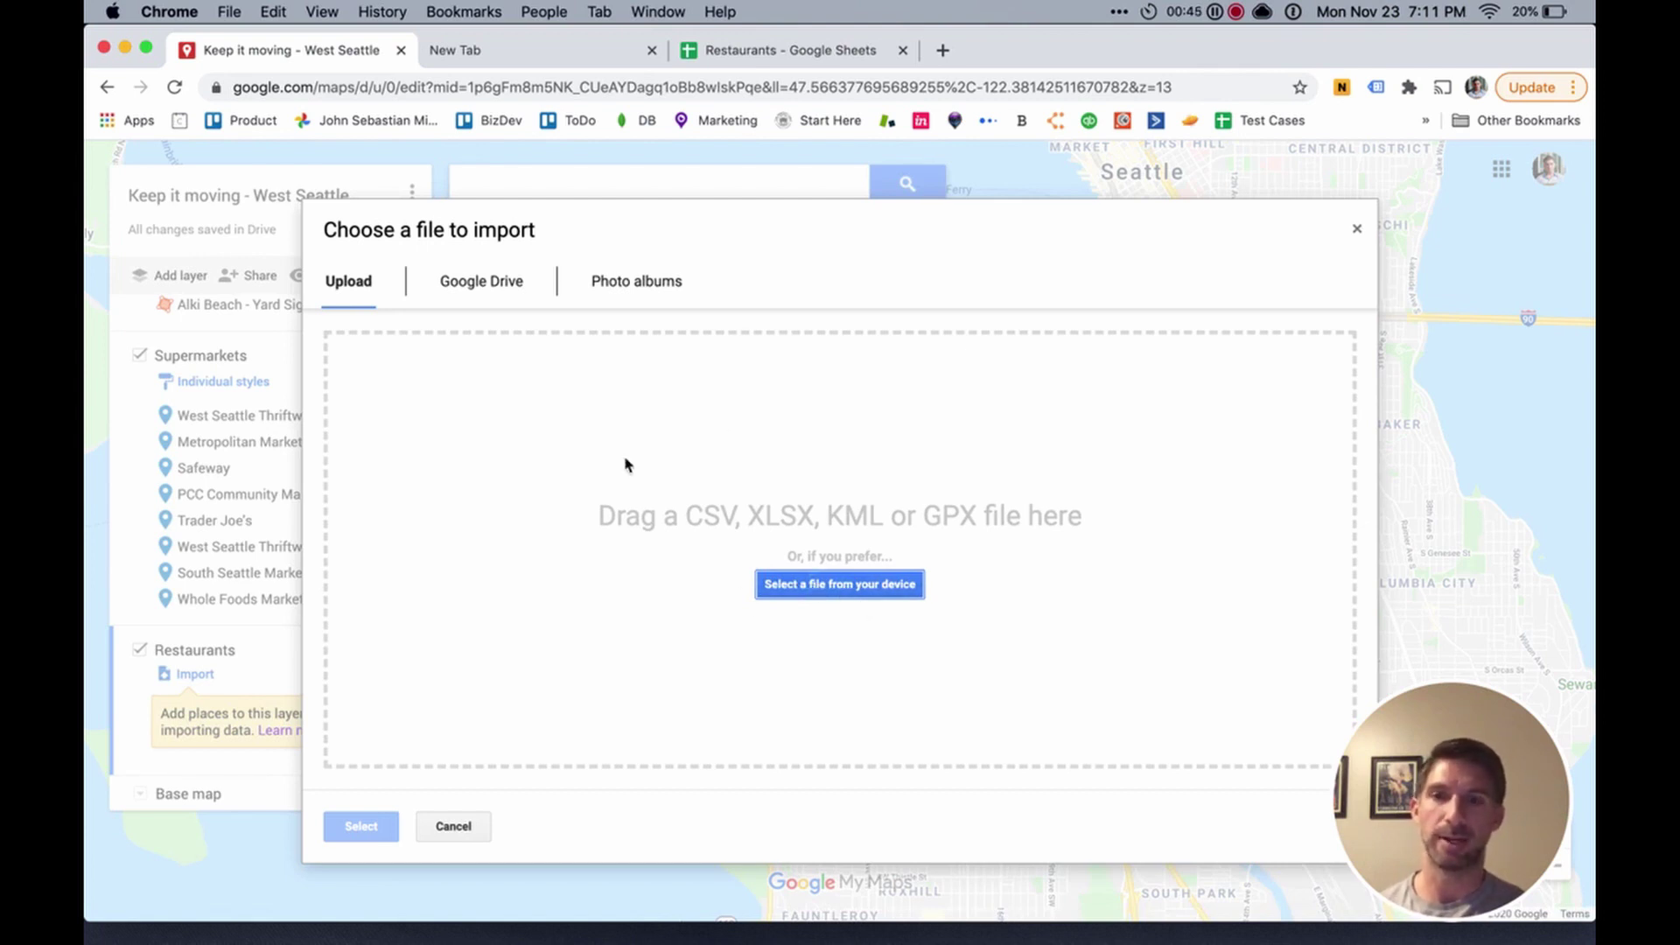
{"action": "left_click", "coordinate": [493, 293]}
{"action": "left_click", "coordinate": [532, 345]}
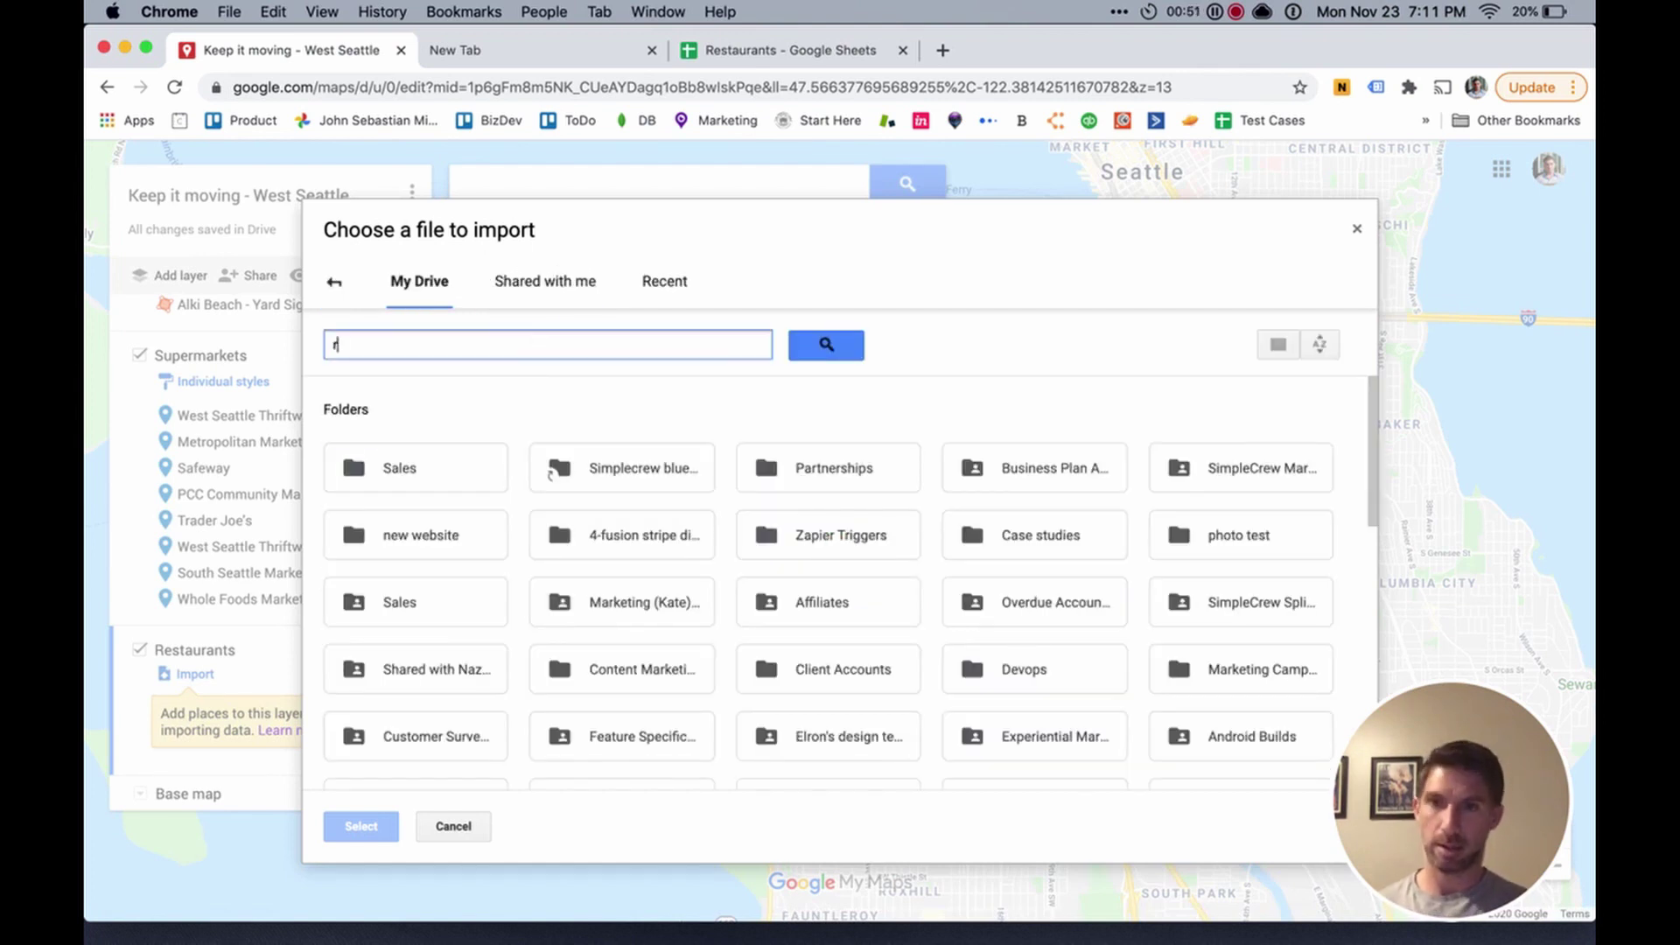
{"action": "type", "text": "res"}
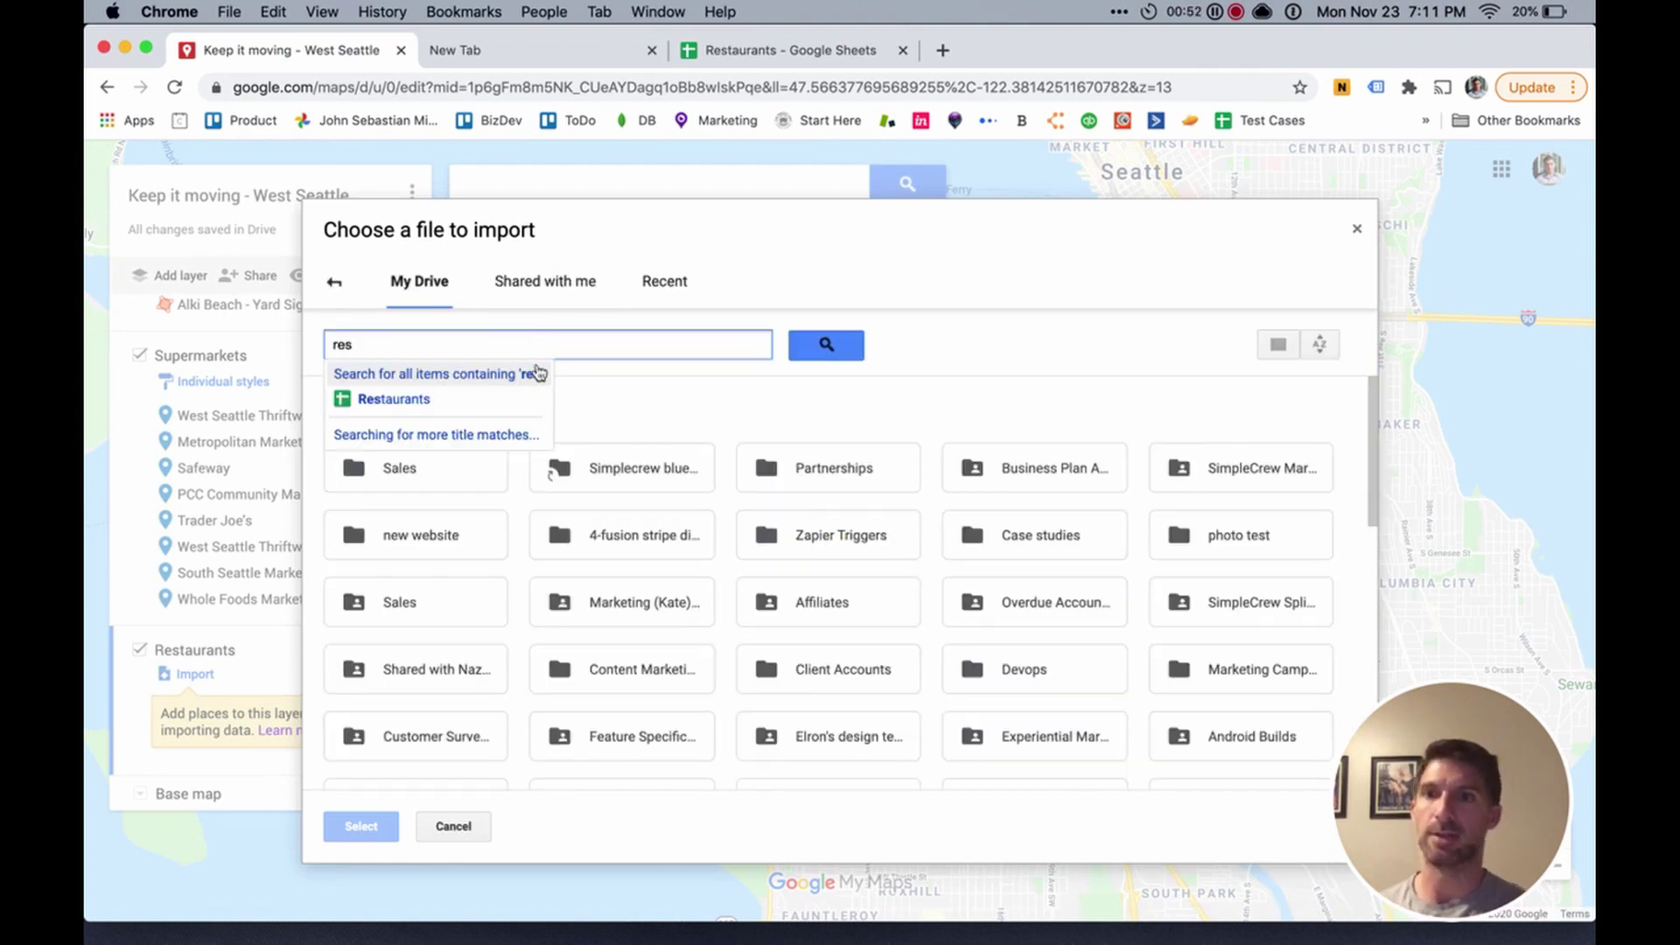
{"action": "left_click", "coordinate": [401, 400]}
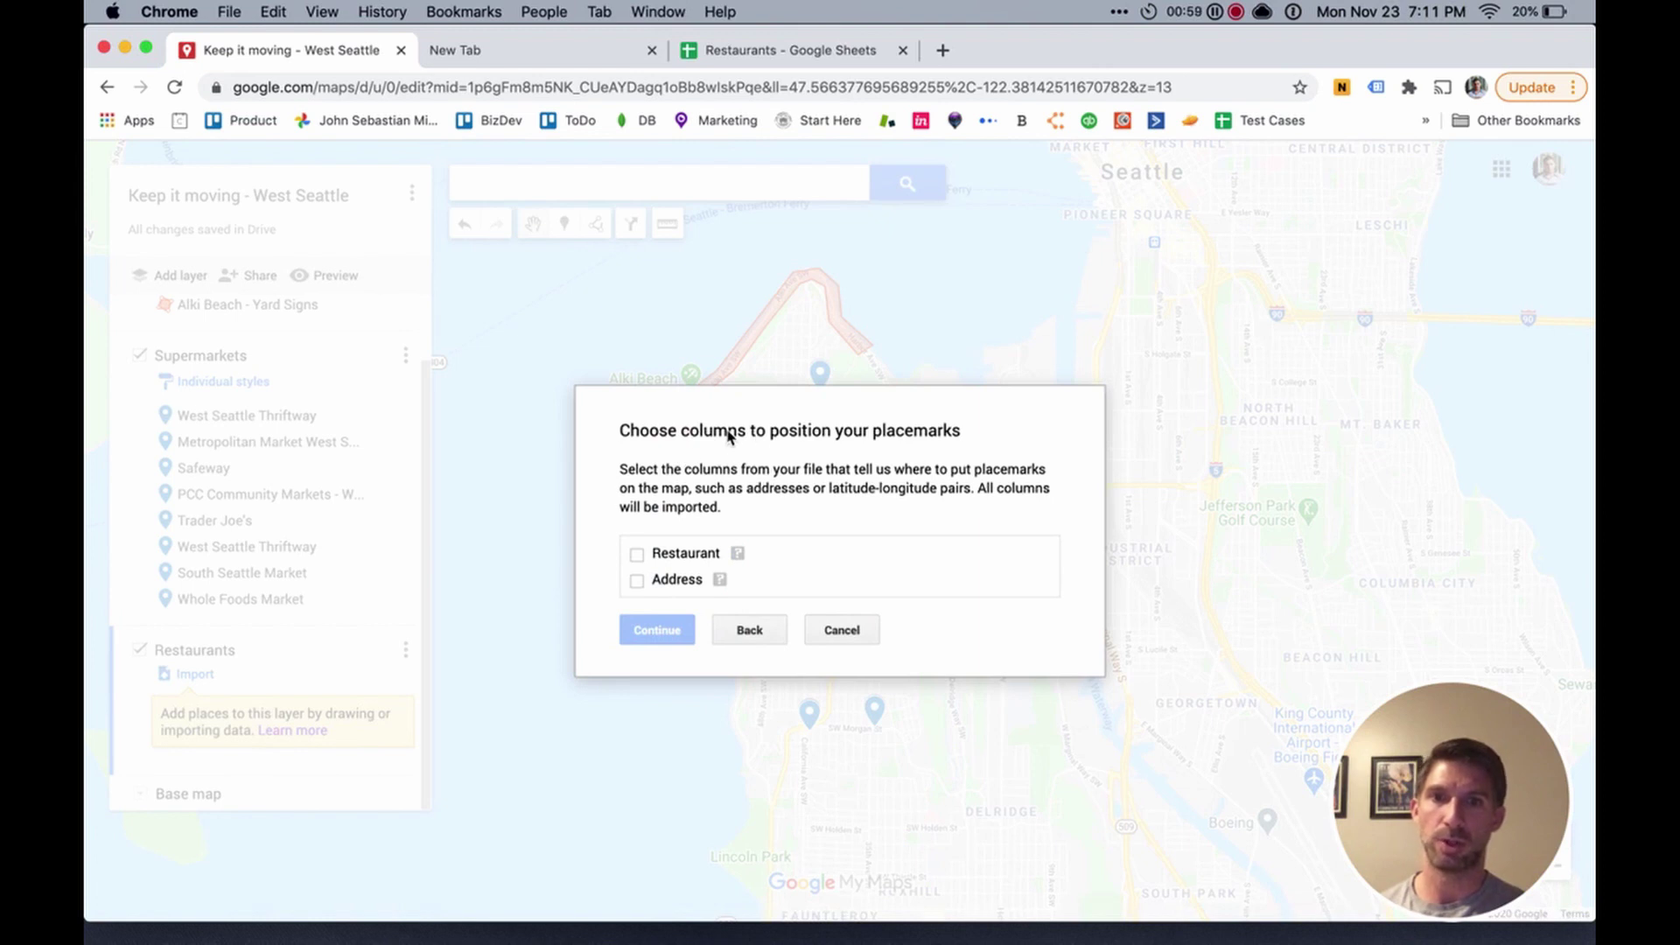
Step: Position placemarks by the Restaurant column, title them by restaurant name, and finish
{"action": "left_click", "coordinate": [637, 555]}
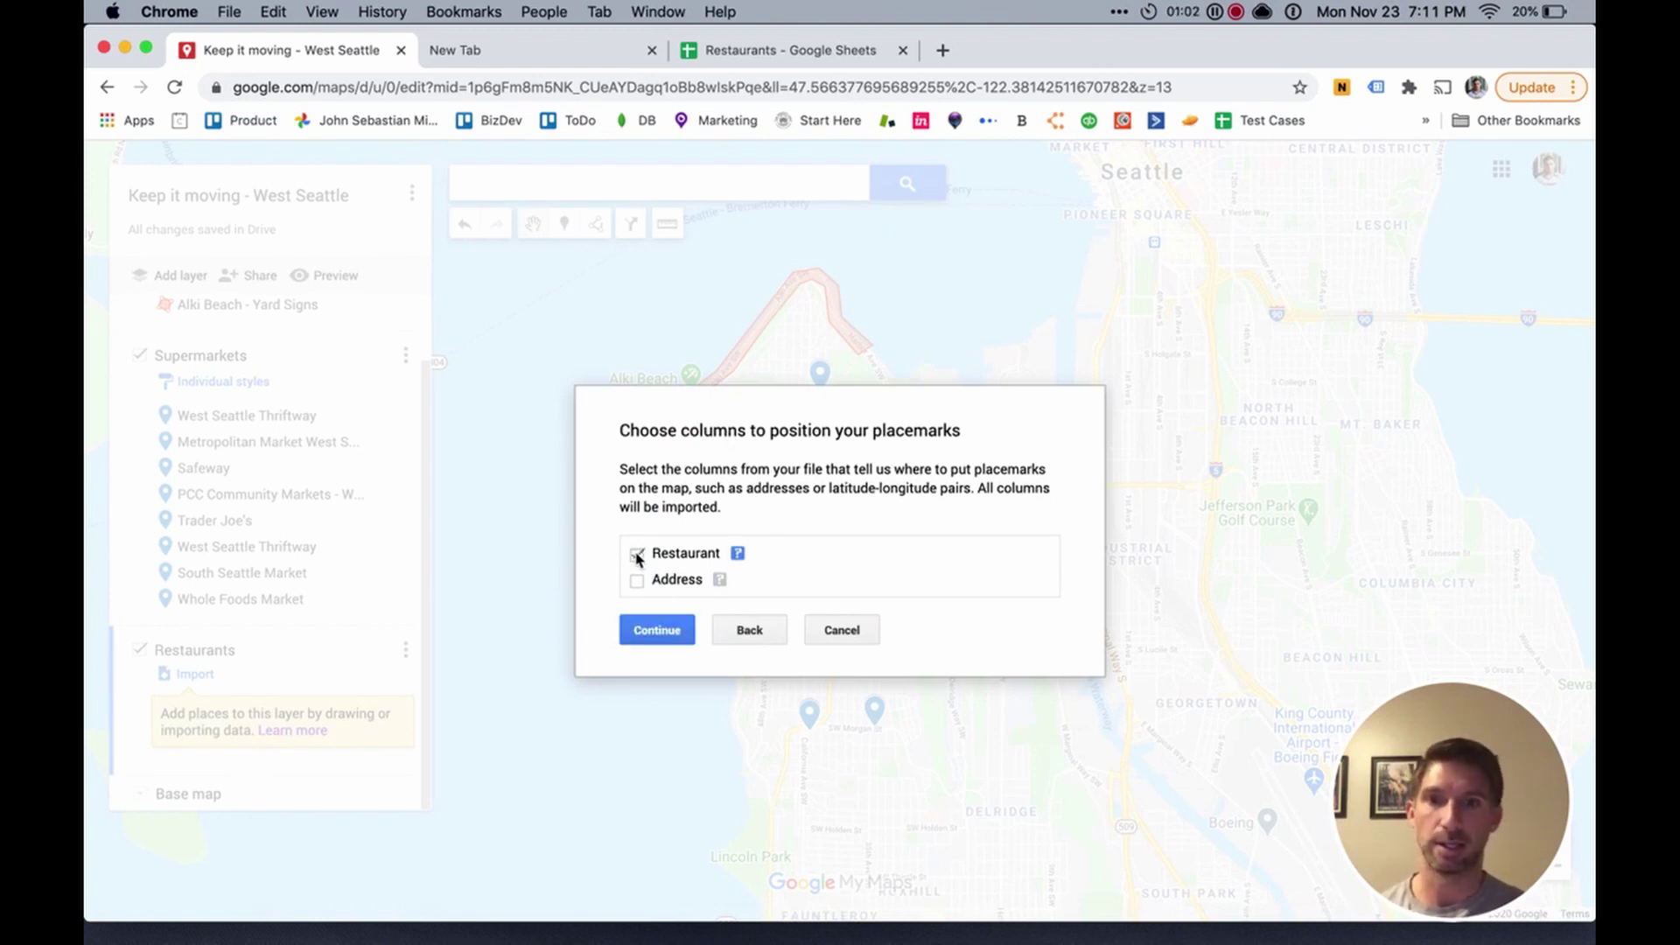
{"action": "left_click", "coordinate": [656, 626]}
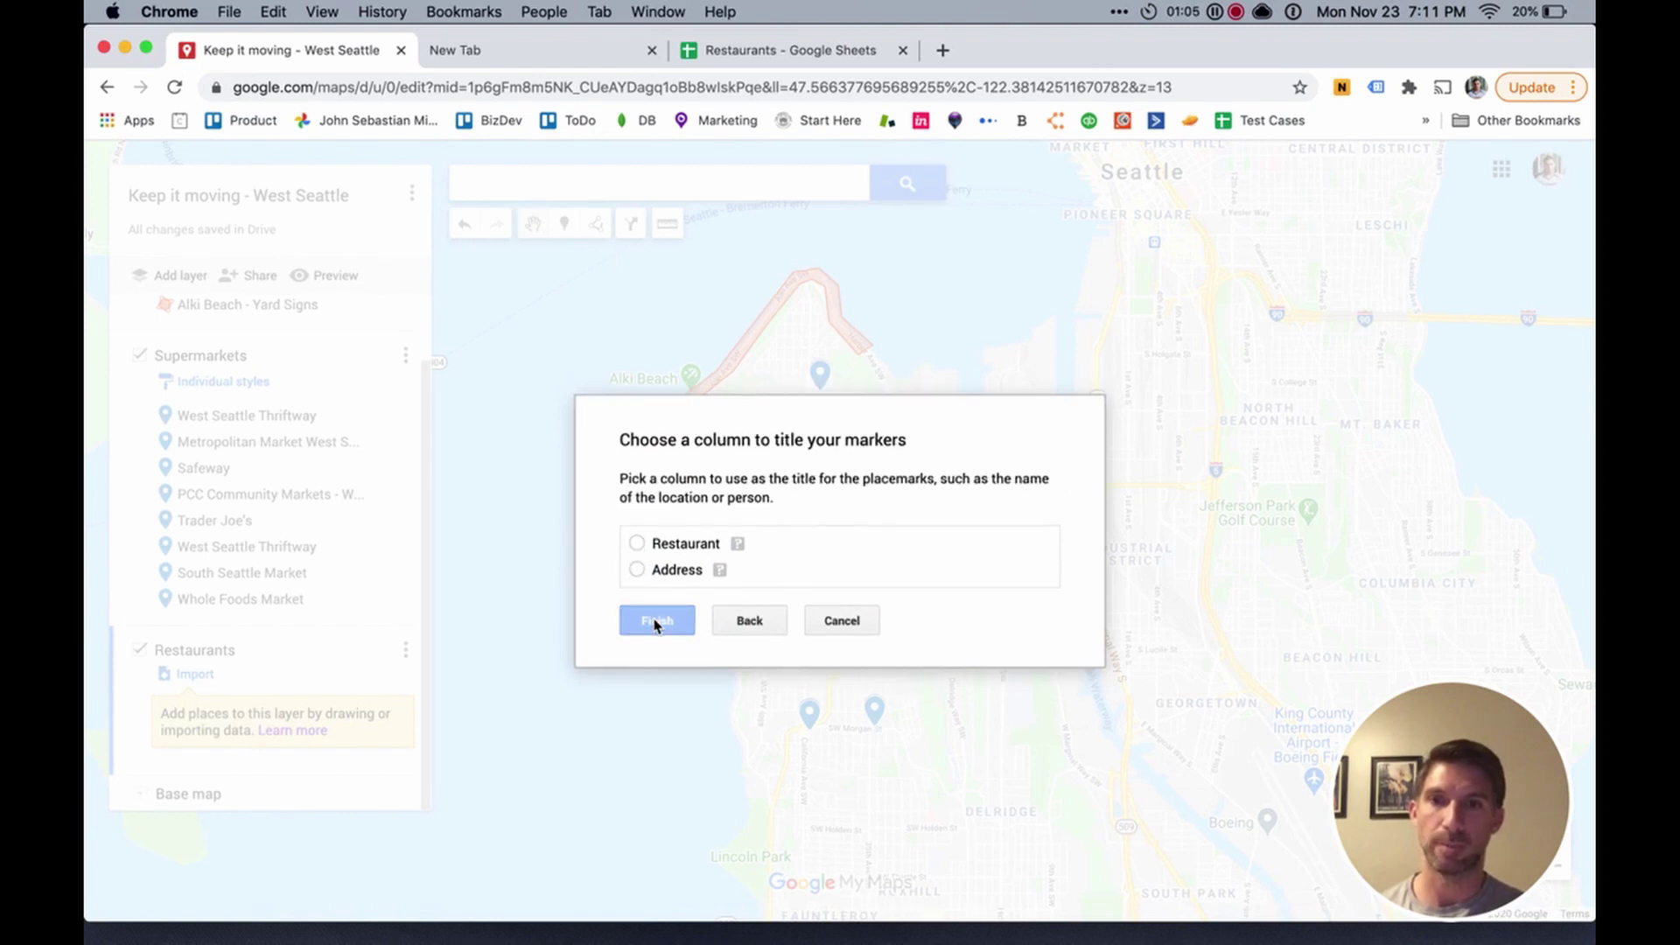
{"action": "left_click", "coordinate": [716, 619]}
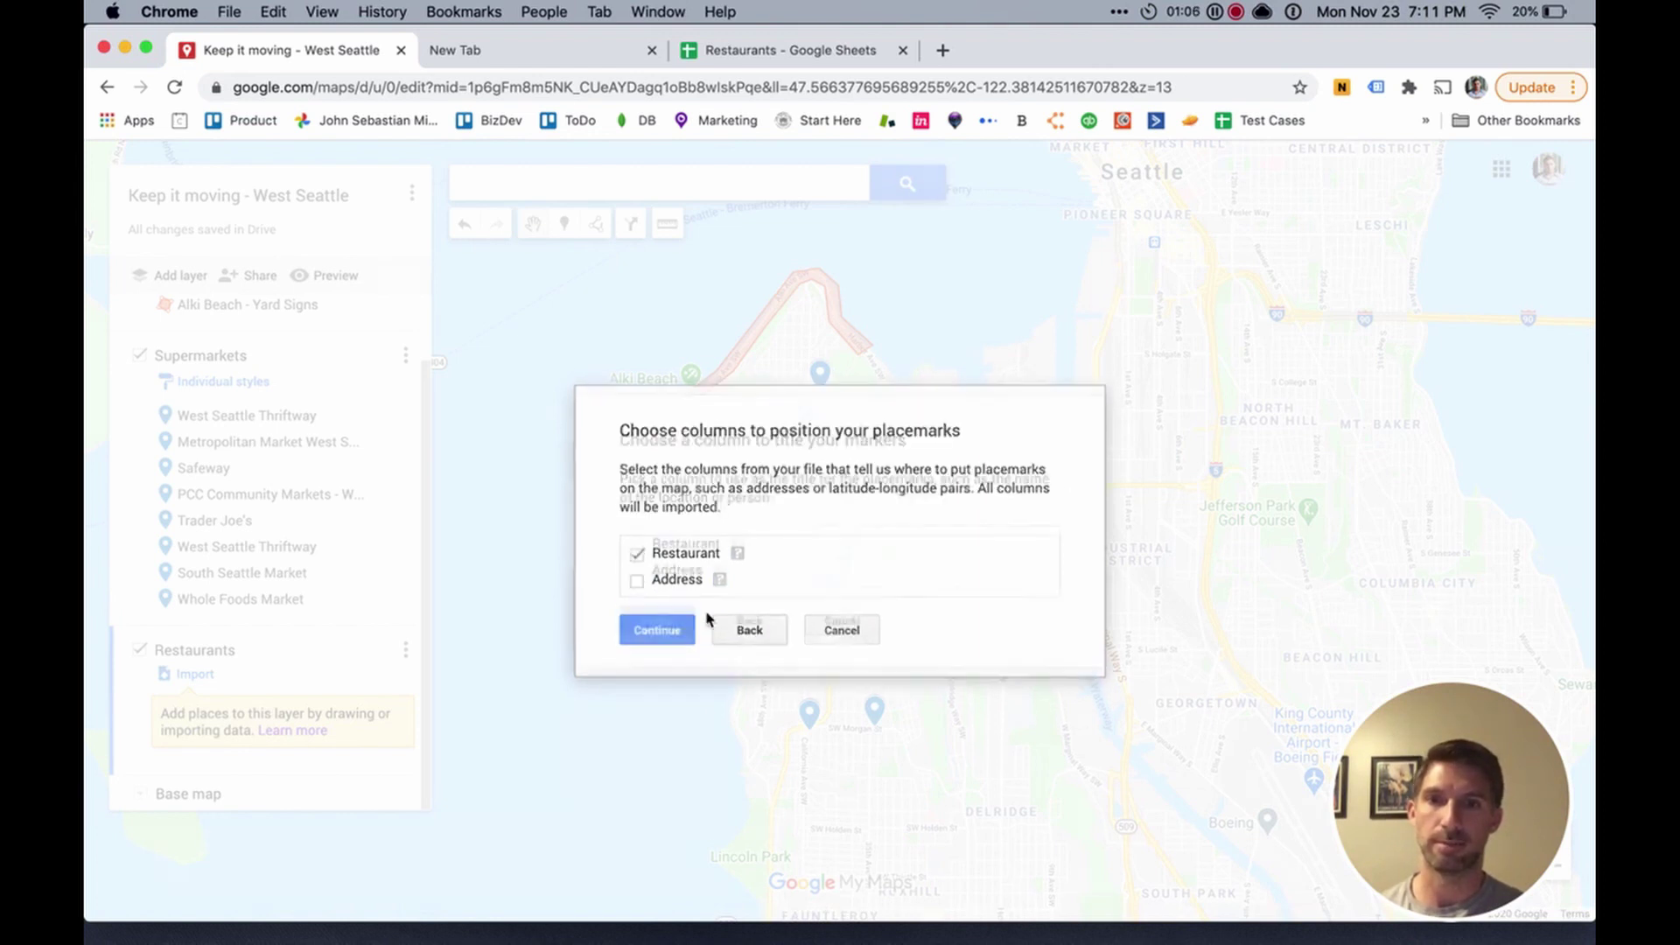
{"action": "left_click", "coordinate": [637, 554]}
{"action": "left_click", "coordinate": [656, 630]}
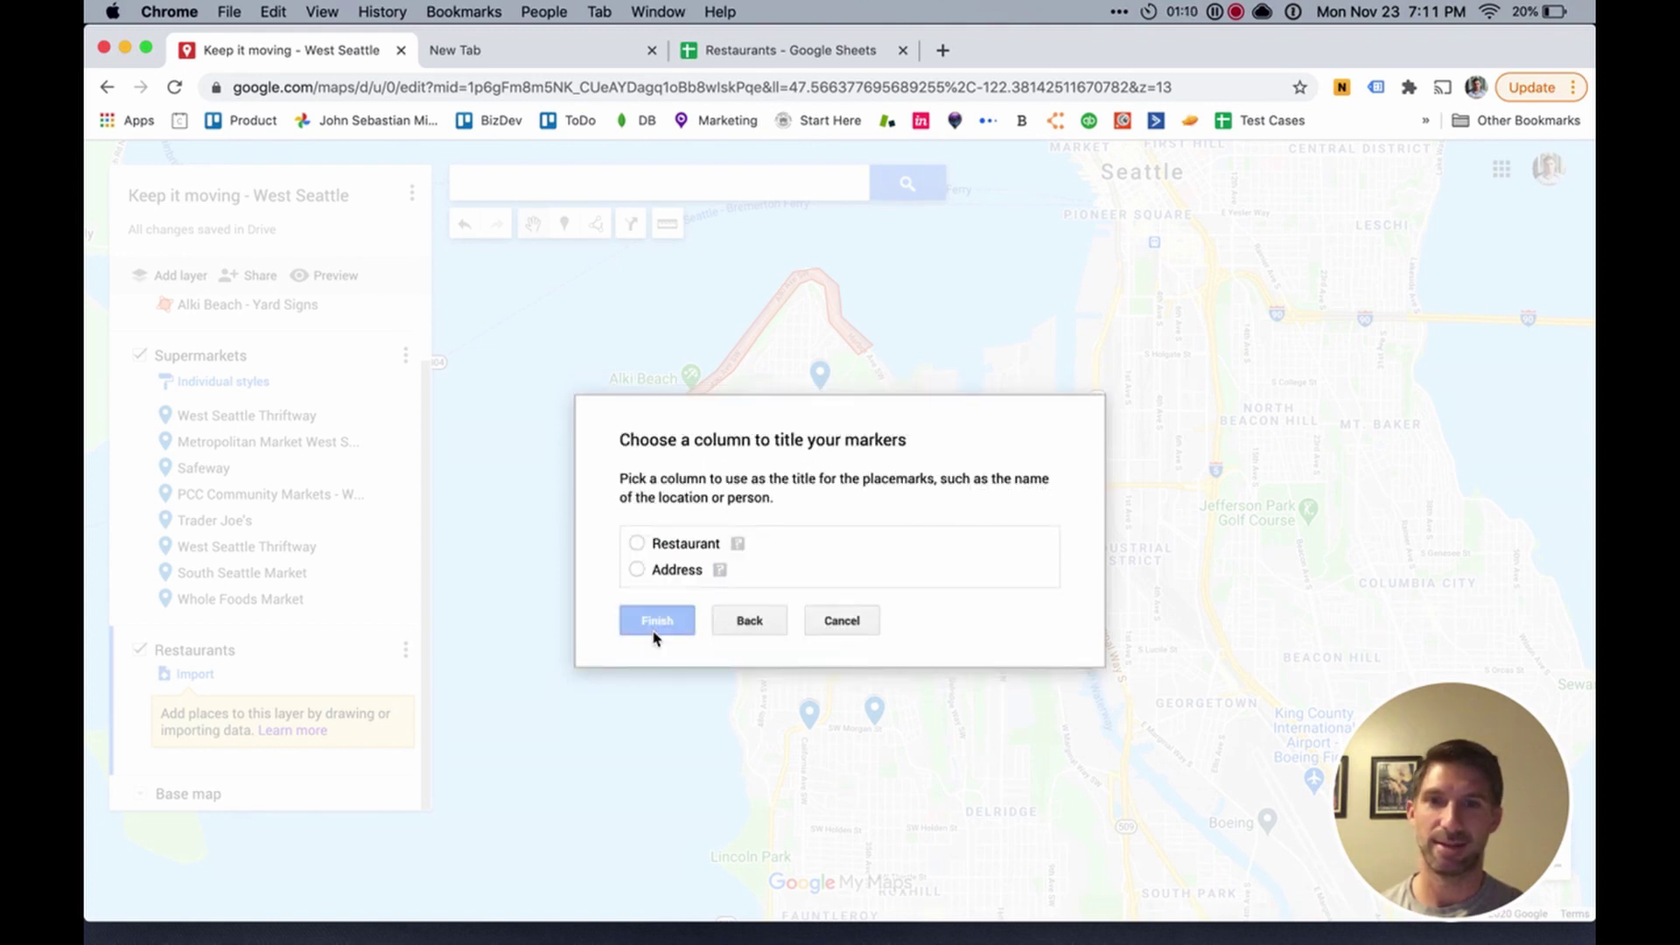
{"action": "left_click", "coordinate": [637, 543]}
{"action": "left_click", "coordinate": [669, 620]}
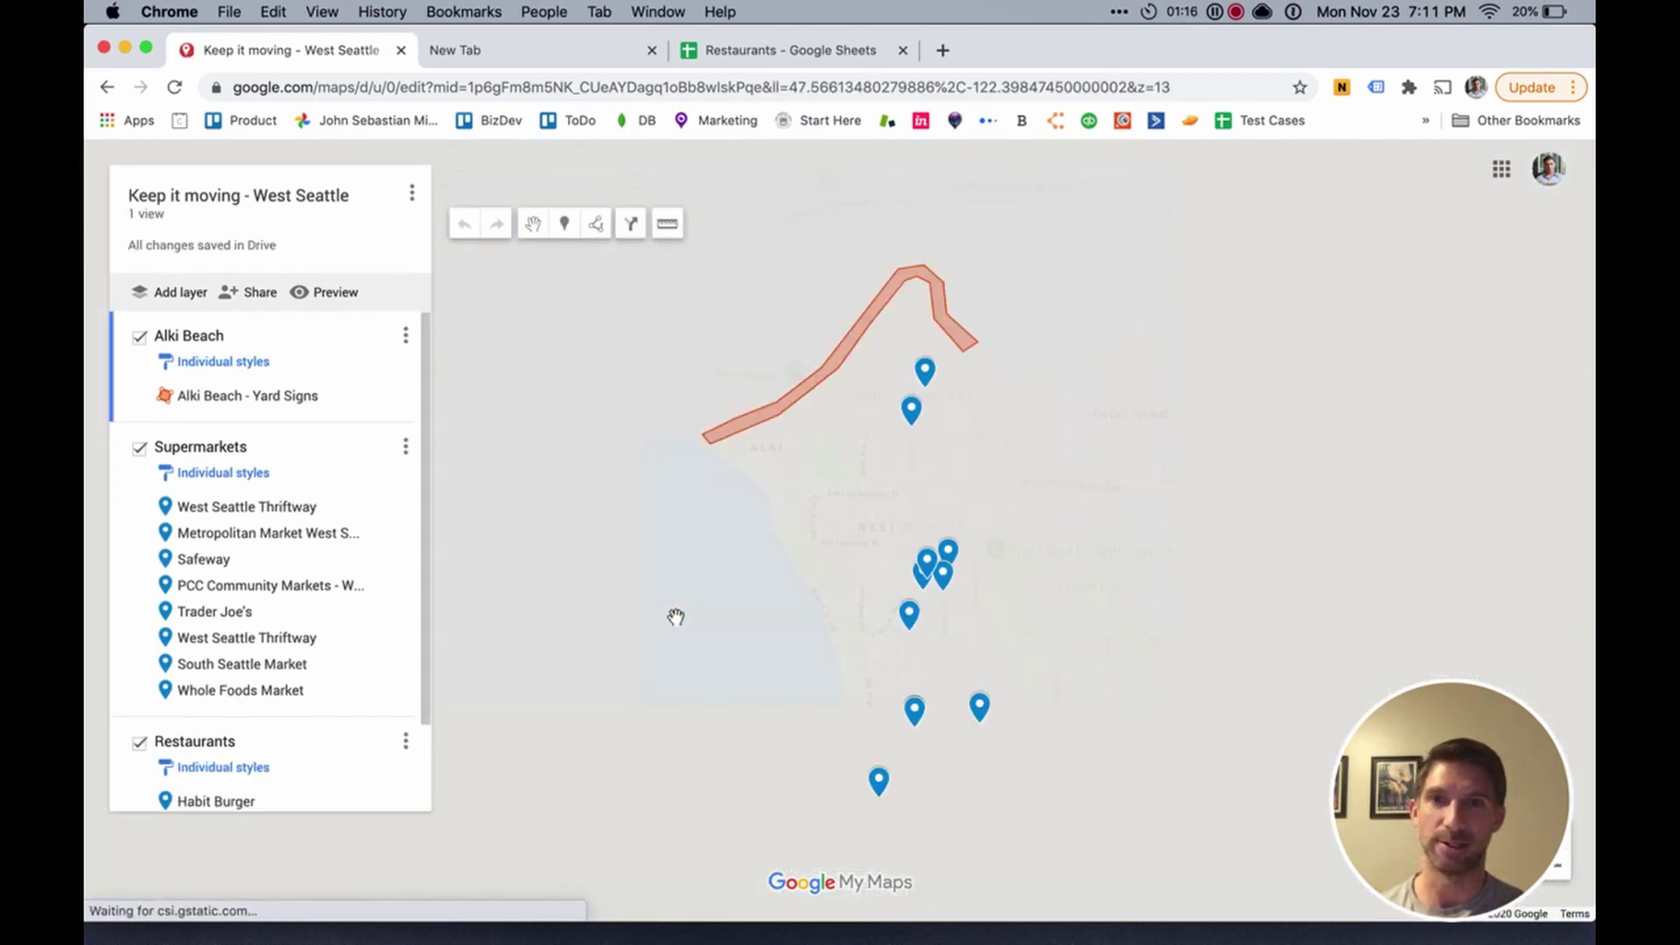
Step: Set the Restaurants layer to group places by Uniform style
{"action": "scroll", "coordinate": [308, 708], "scroll_direction": "down", "scroll_amount": 3}
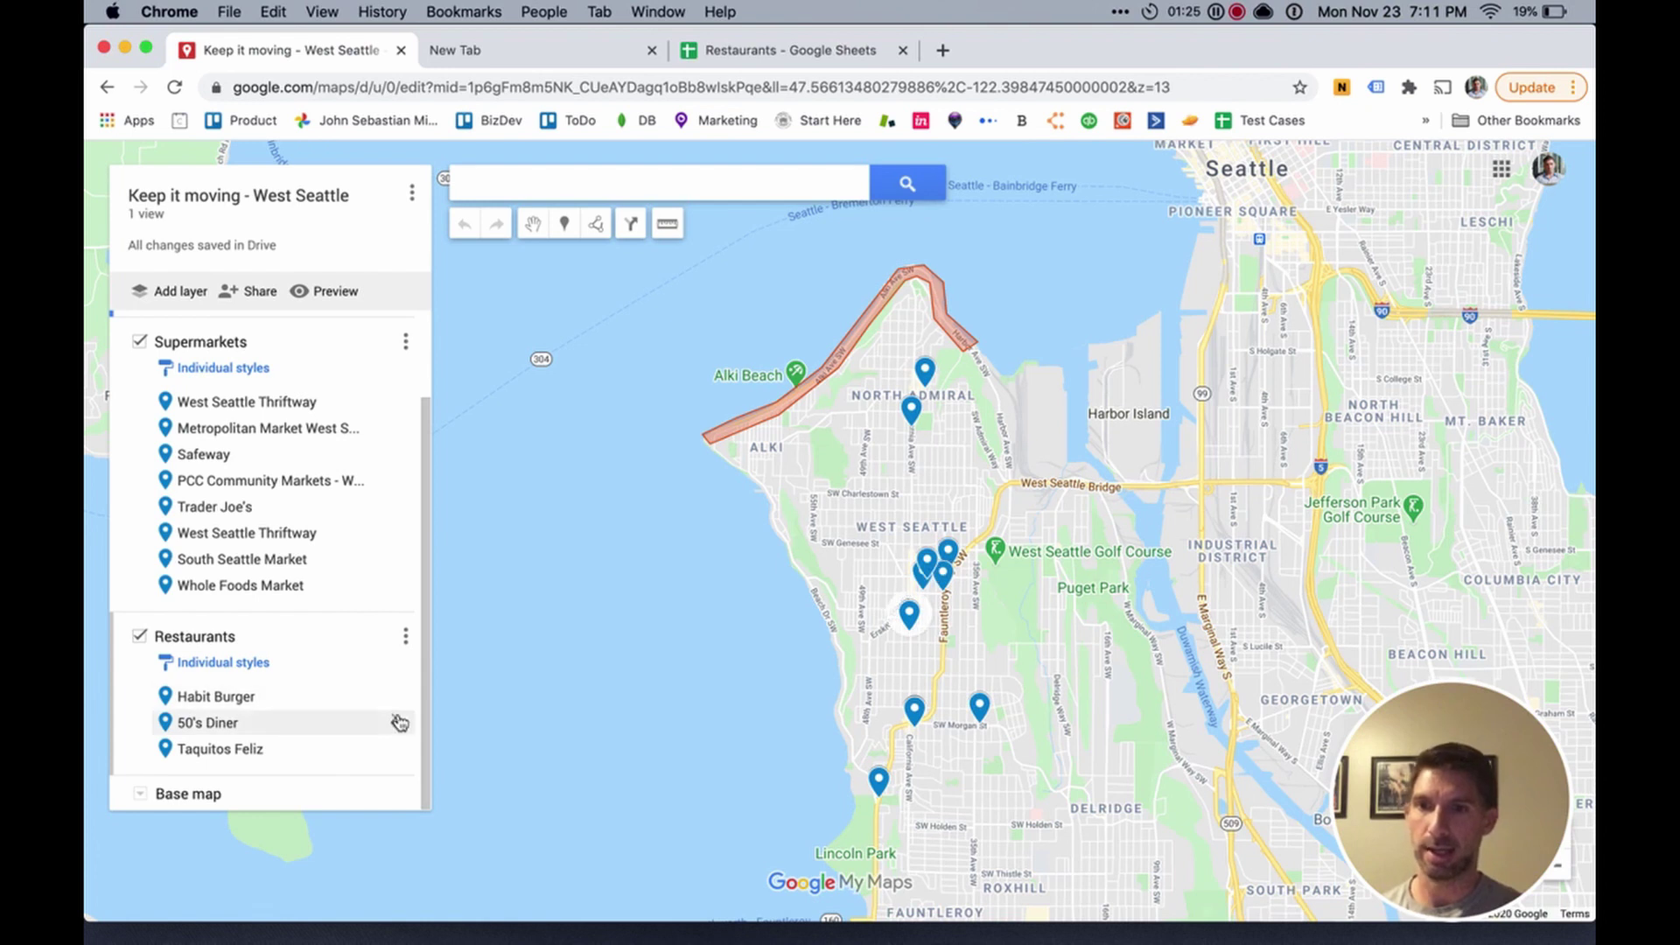
{"action": "left_click", "coordinate": [247, 665]}
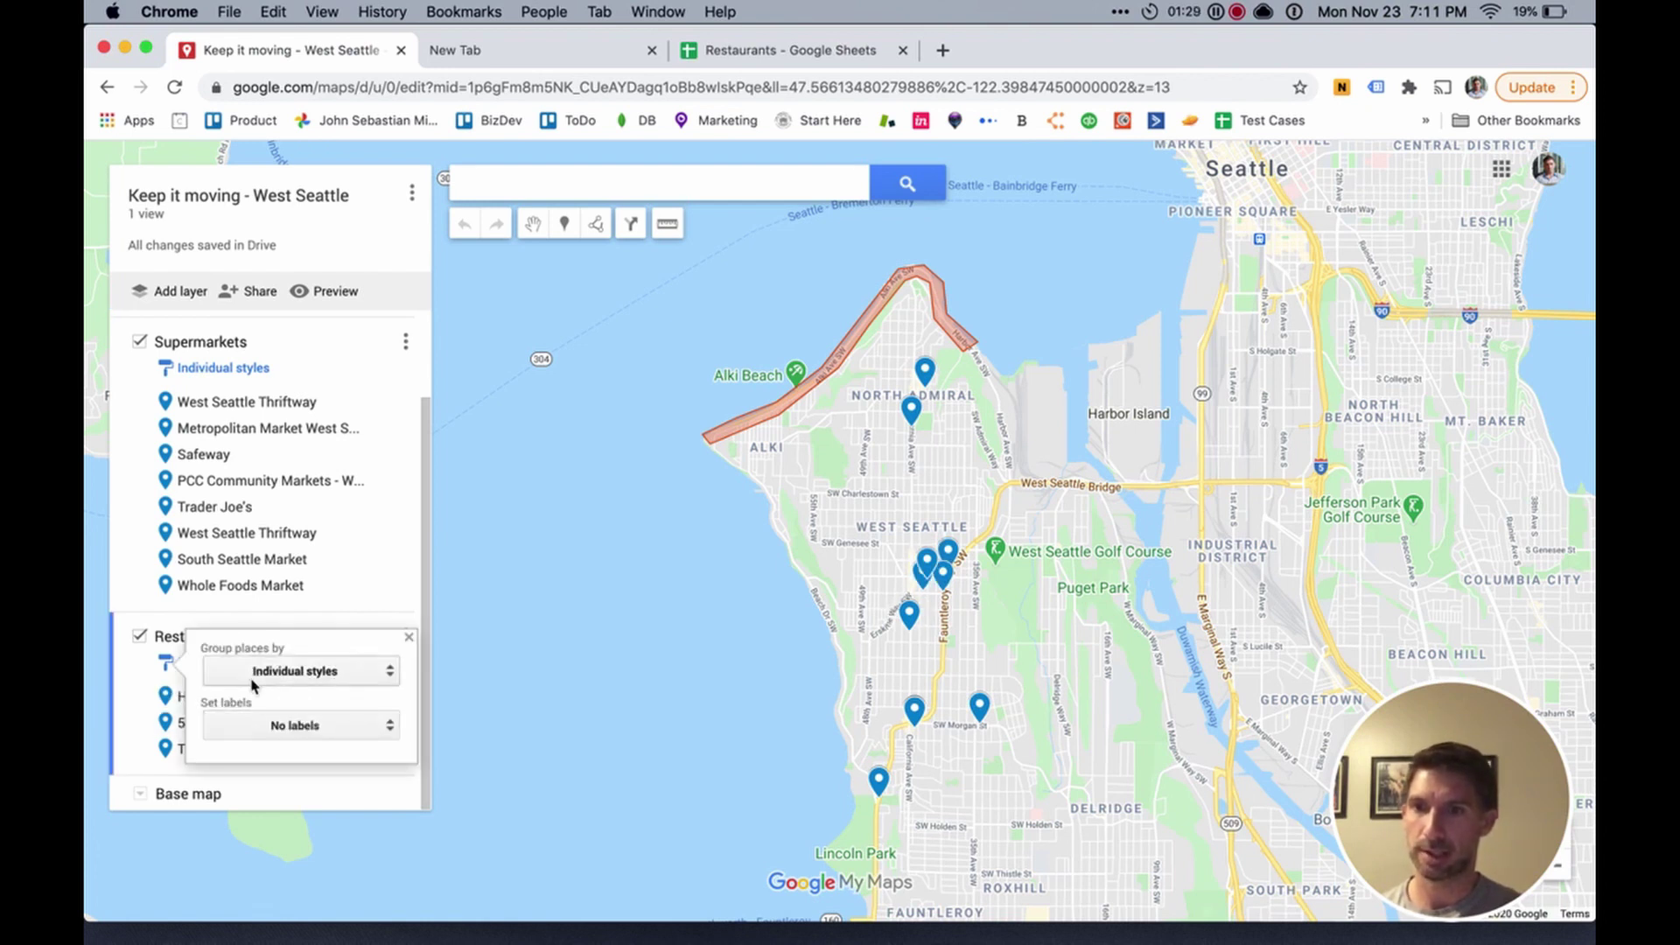
{"action": "left_click", "coordinate": [289, 727]}
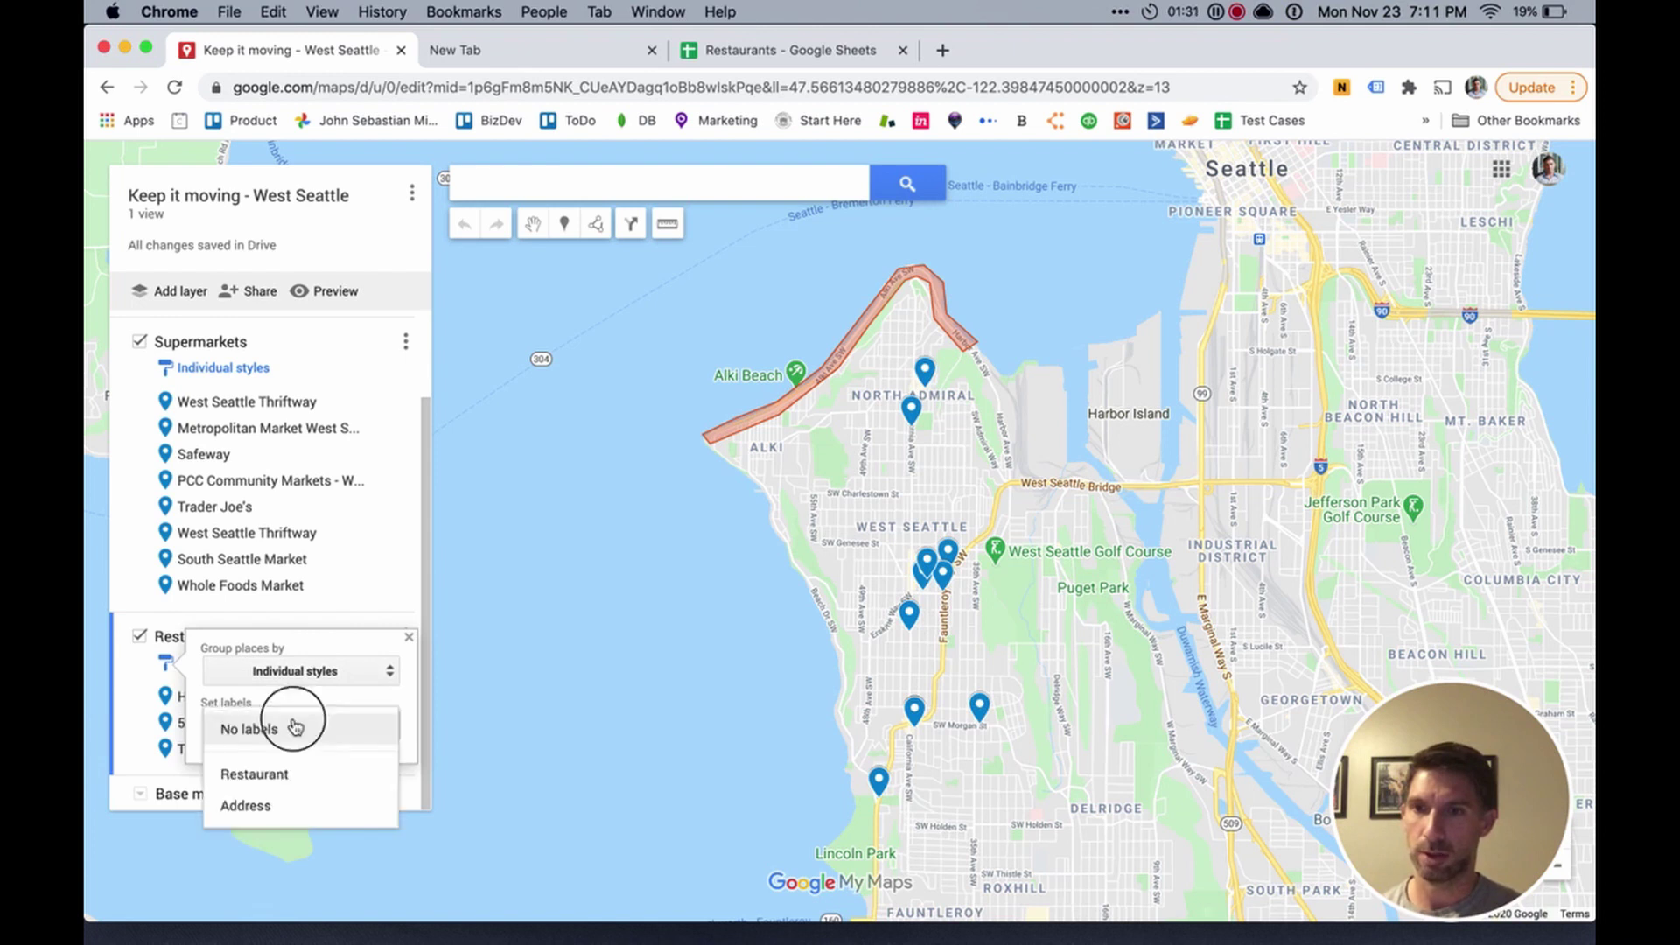
{"action": "left_click", "coordinate": [294, 670]}
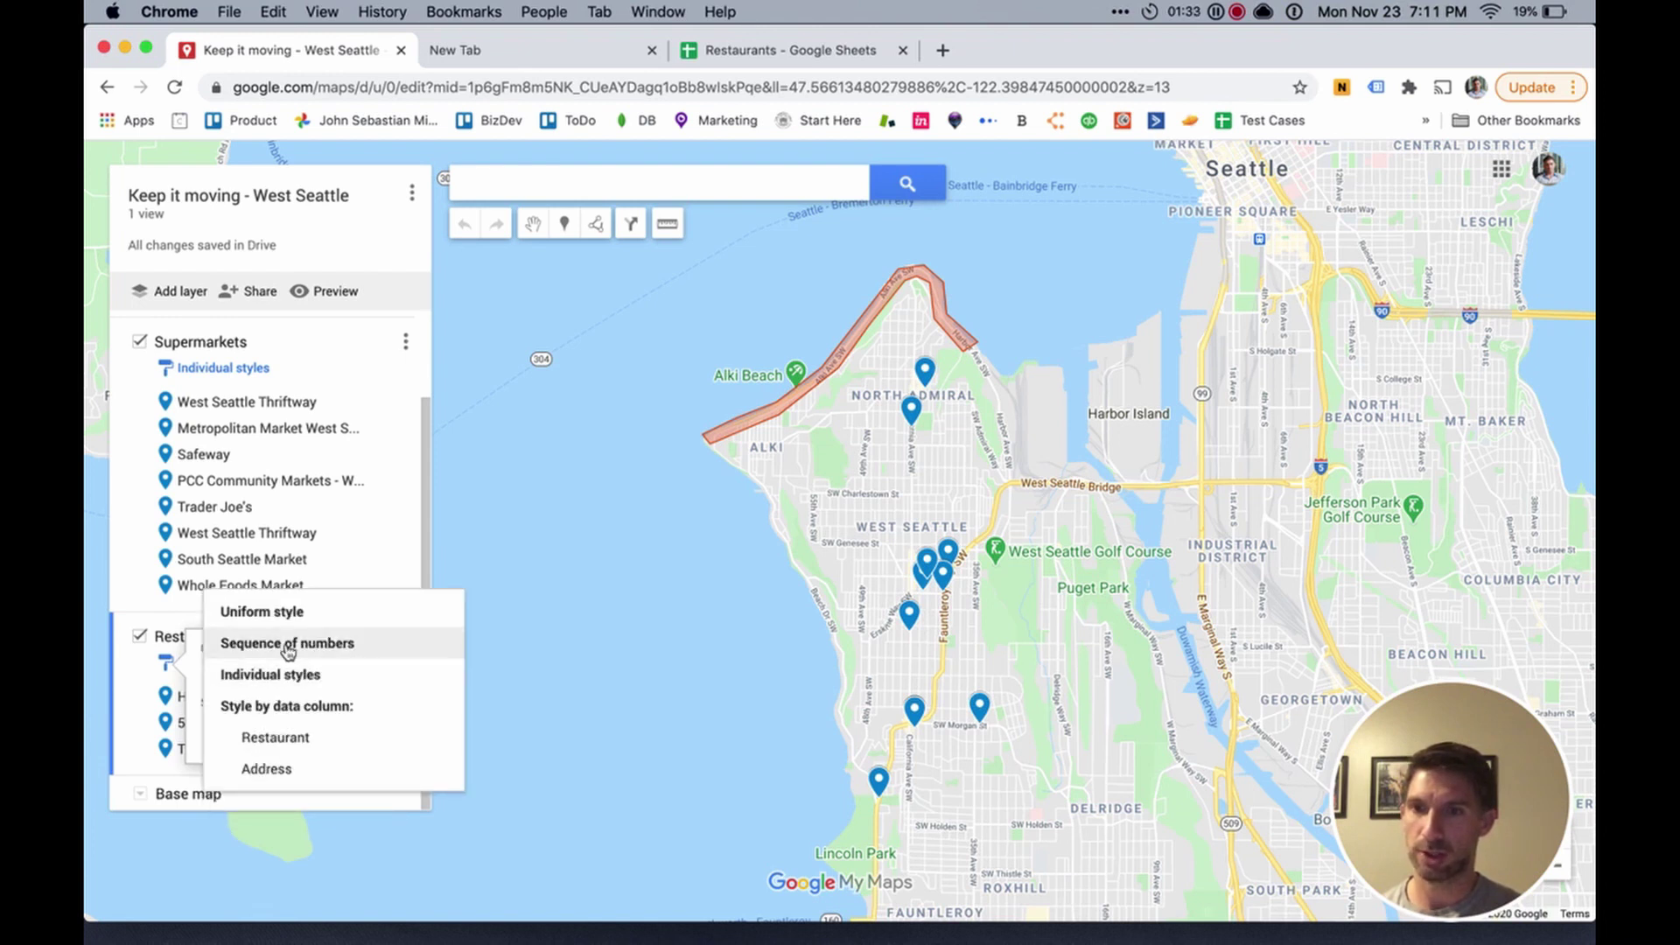
{"action": "left_click", "coordinate": [278, 613]}
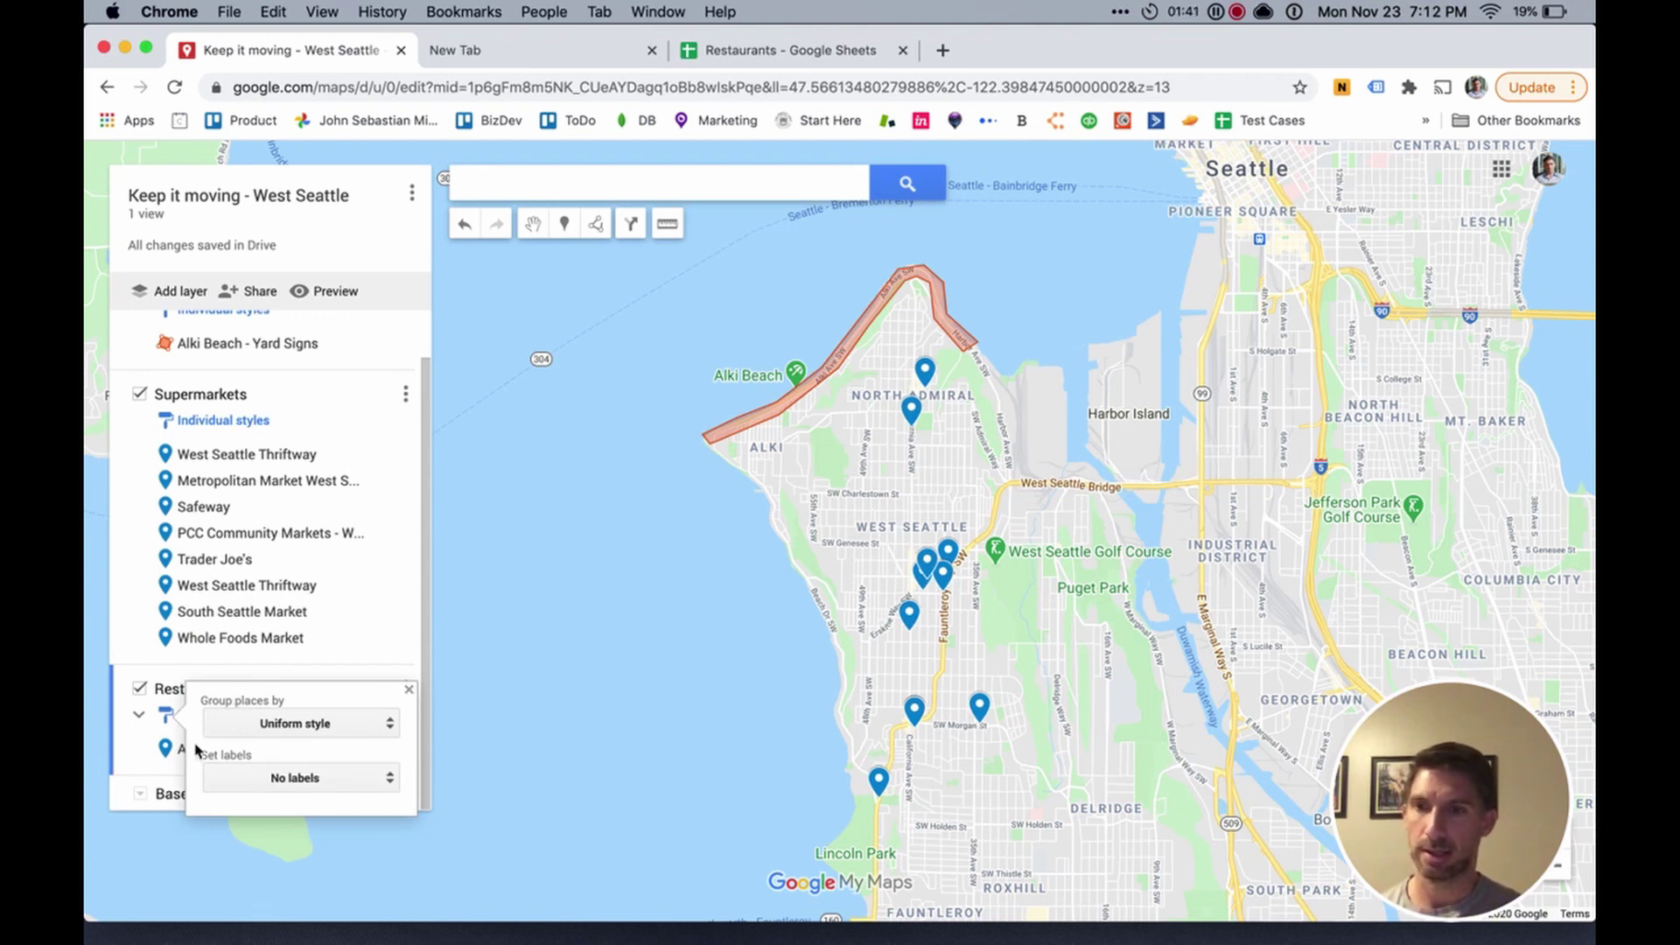
{"action": "left_click", "coordinate": [408, 690]}
Step: Colour all restaurant pins red and zoom in around the Junction
{"action": "left_click", "coordinate": [395, 748]}
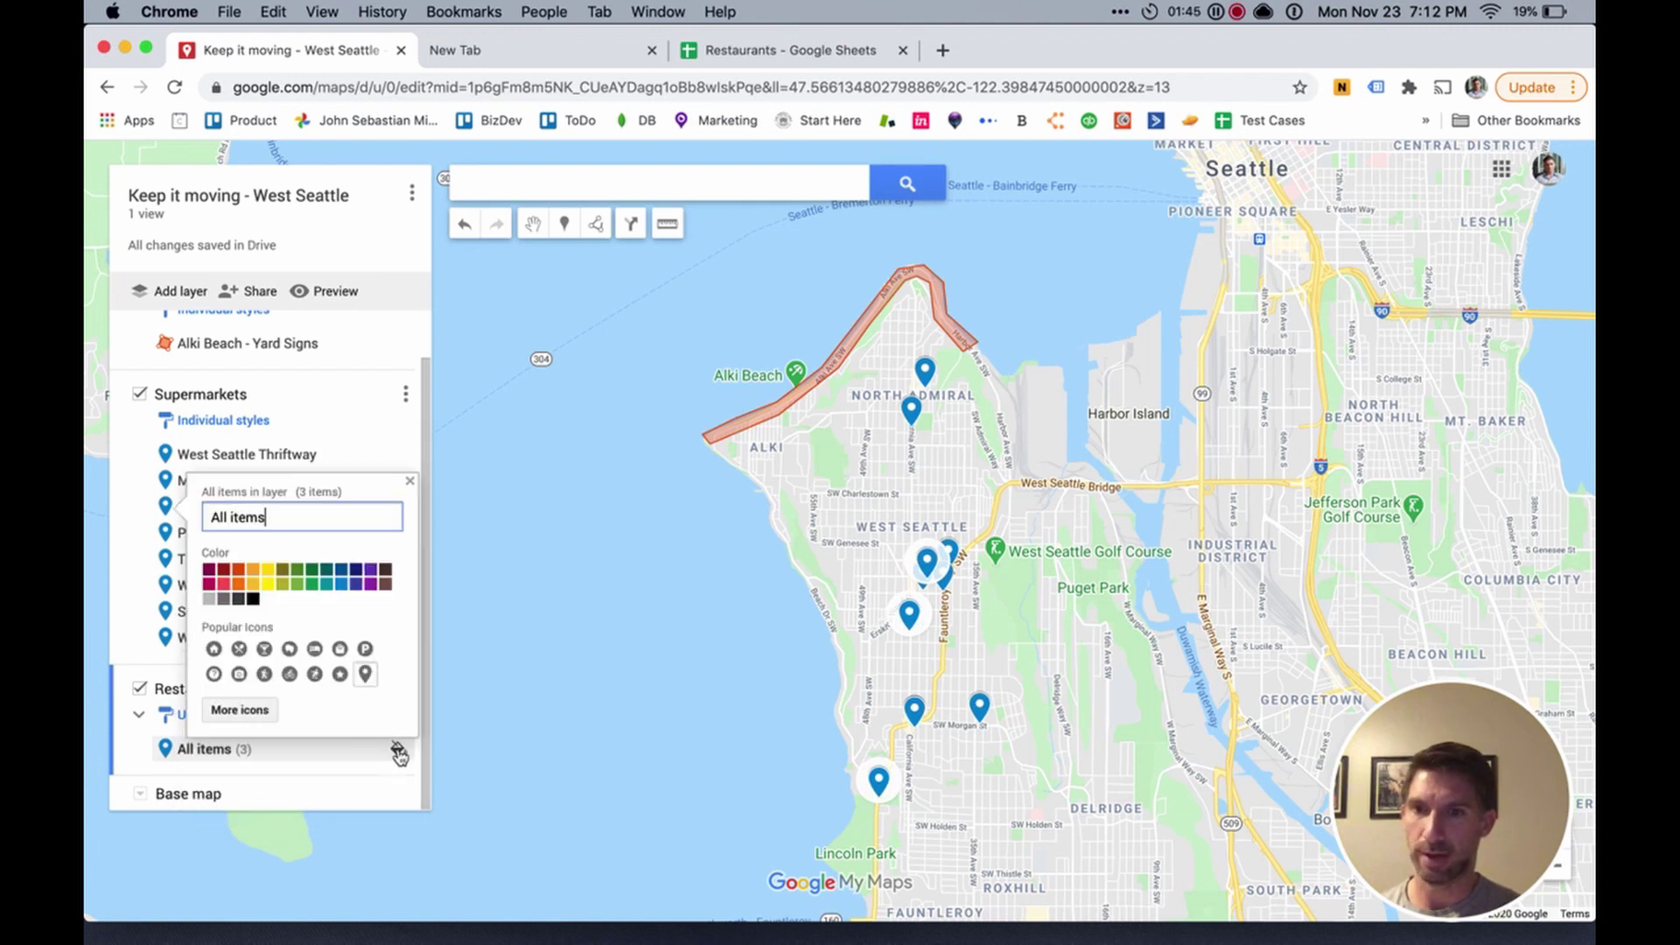
{"action": "left_click", "coordinate": [239, 572]}
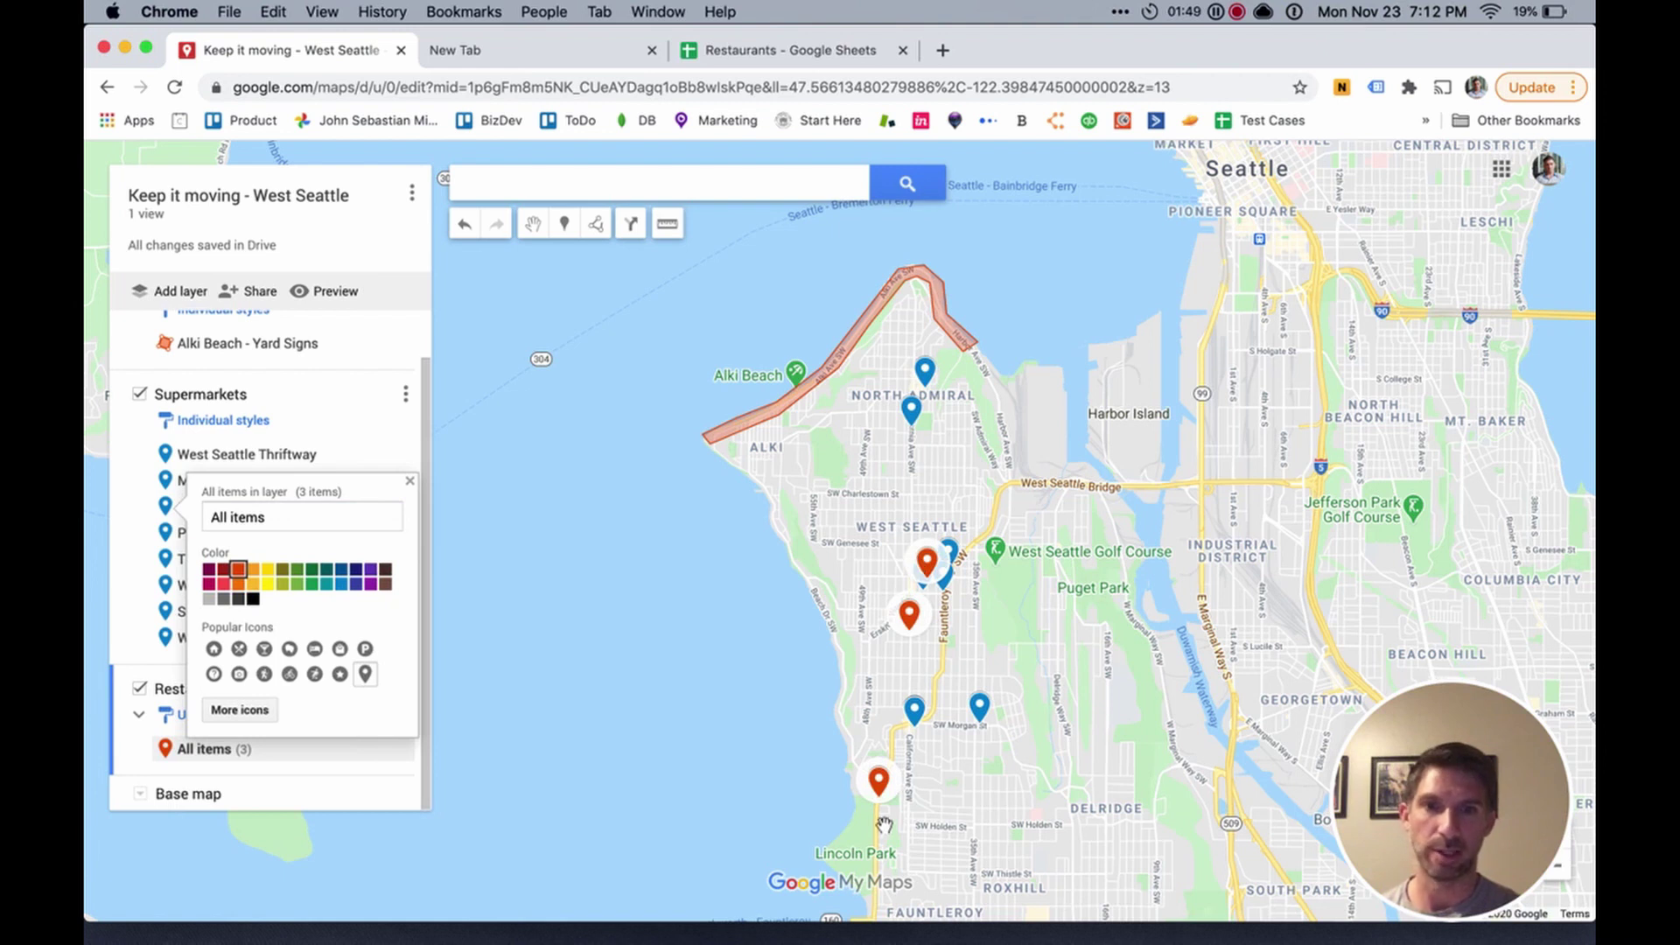
{"action": "left_click", "coordinate": [838, 520]}
{"action": "double_click", "coordinate": [837, 516]}
{"action": "left_click_drag", "start_coordinate": [962, 663], "coordinate": [840, 525]}
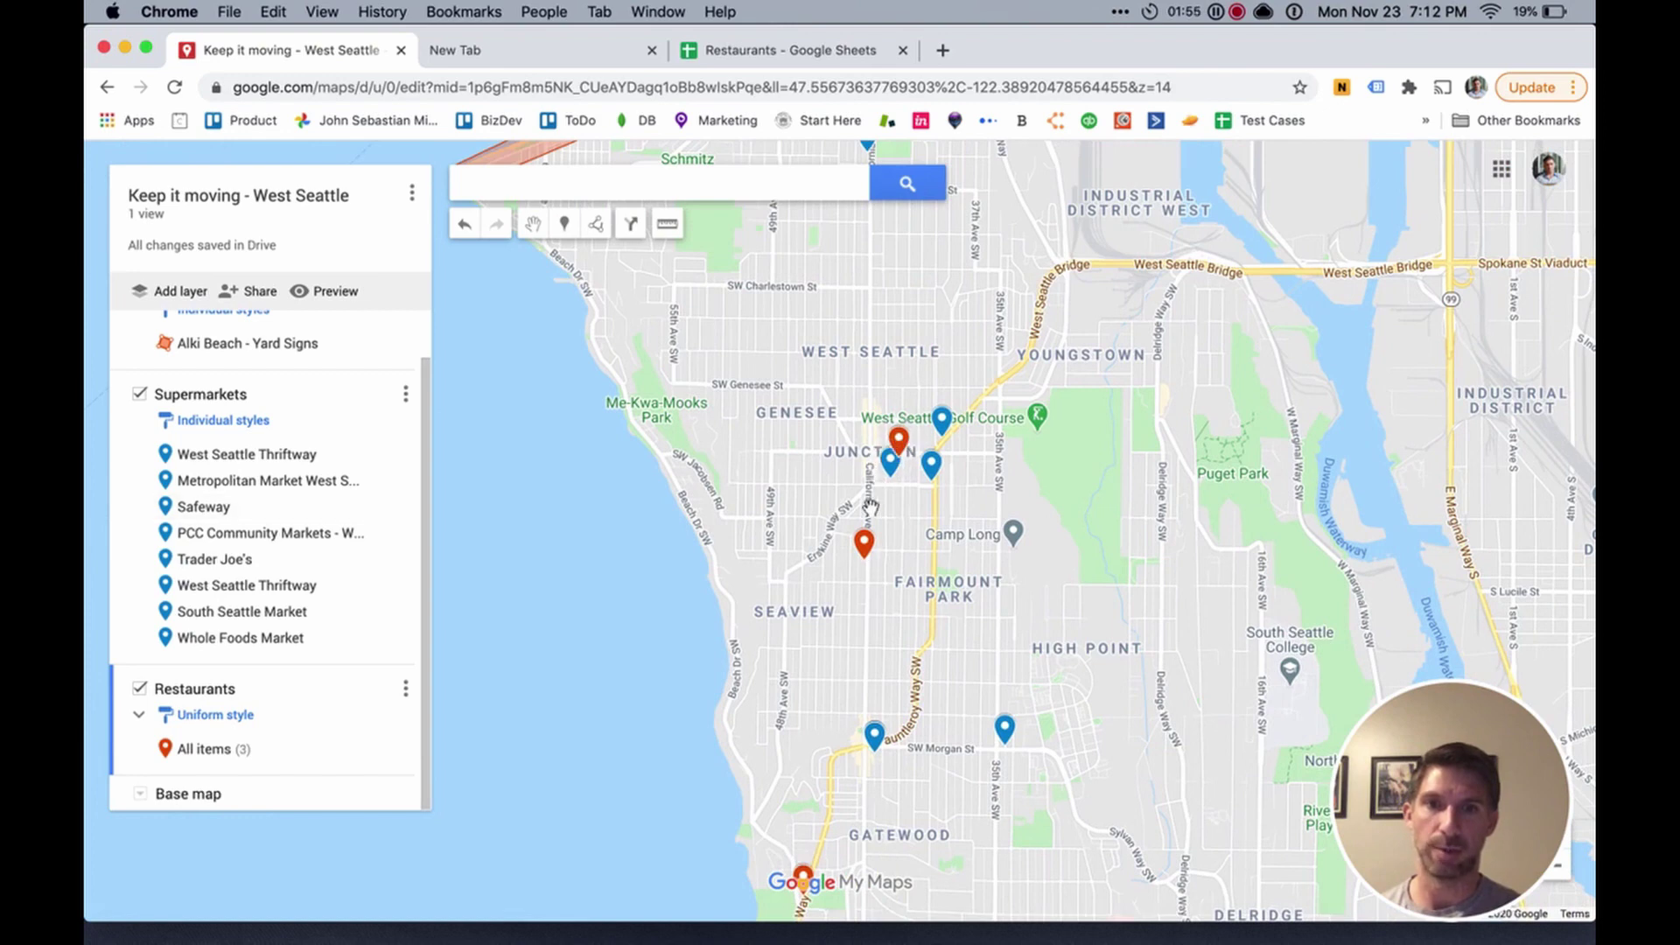
{"action": "left_click_drag", "start_coordinate": [735, 455], "coordinate": [760, 575]}
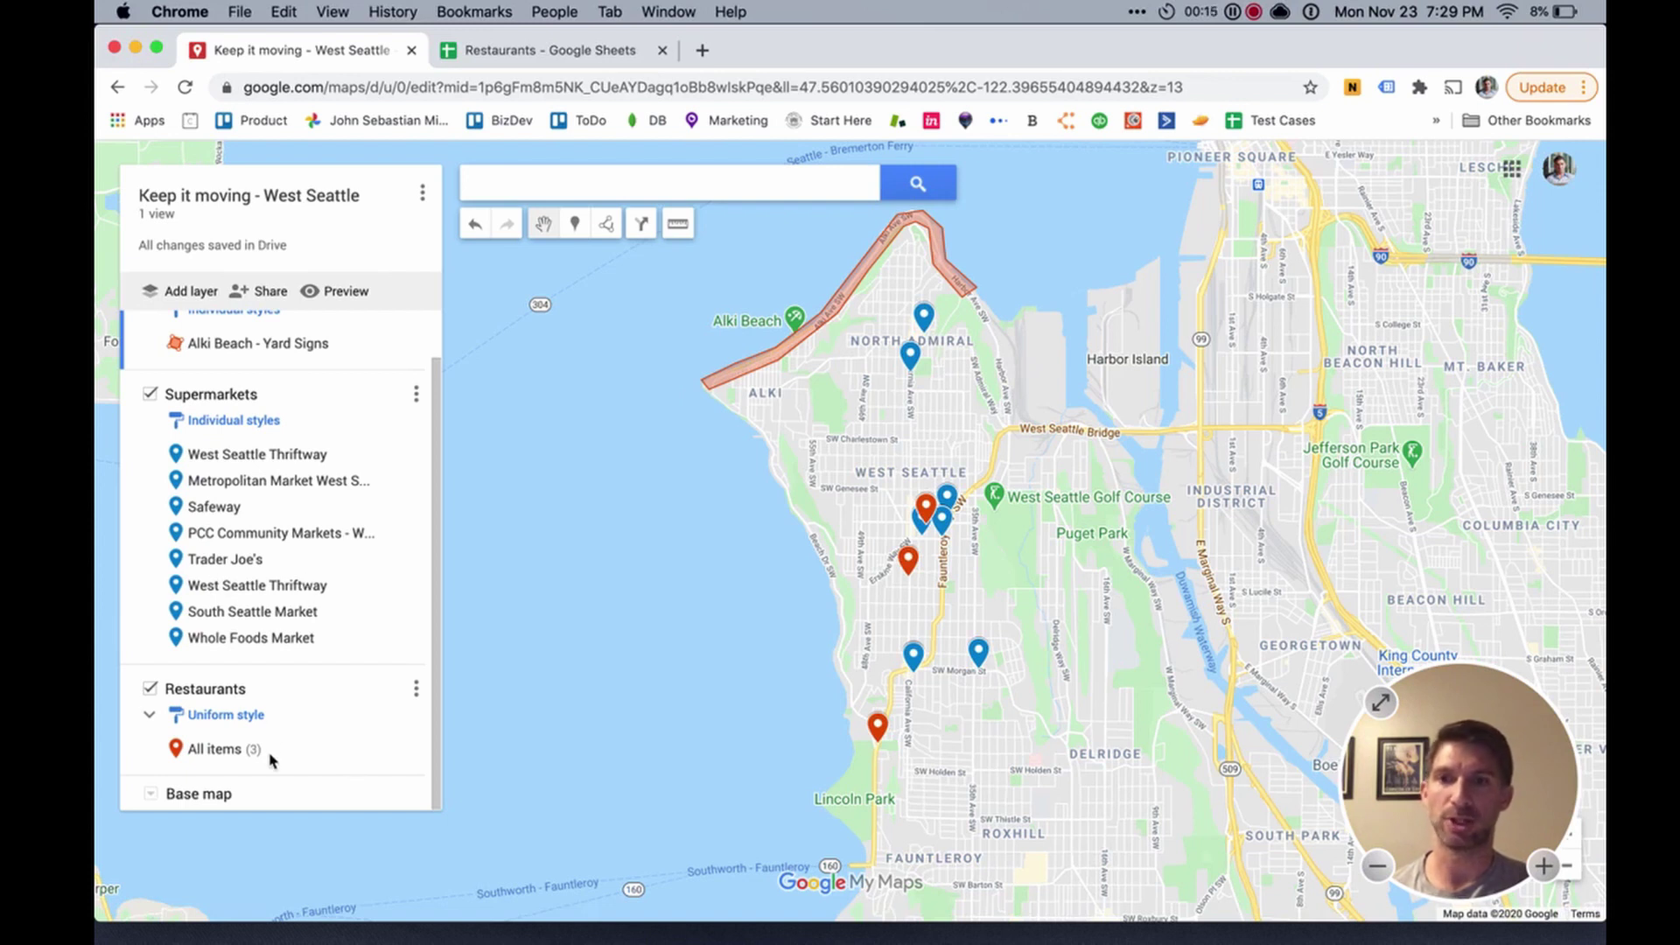
Step: Add a directions layer and name it 'Driving Route'
{"action": "left_click", "coordinate": [644, 224]}
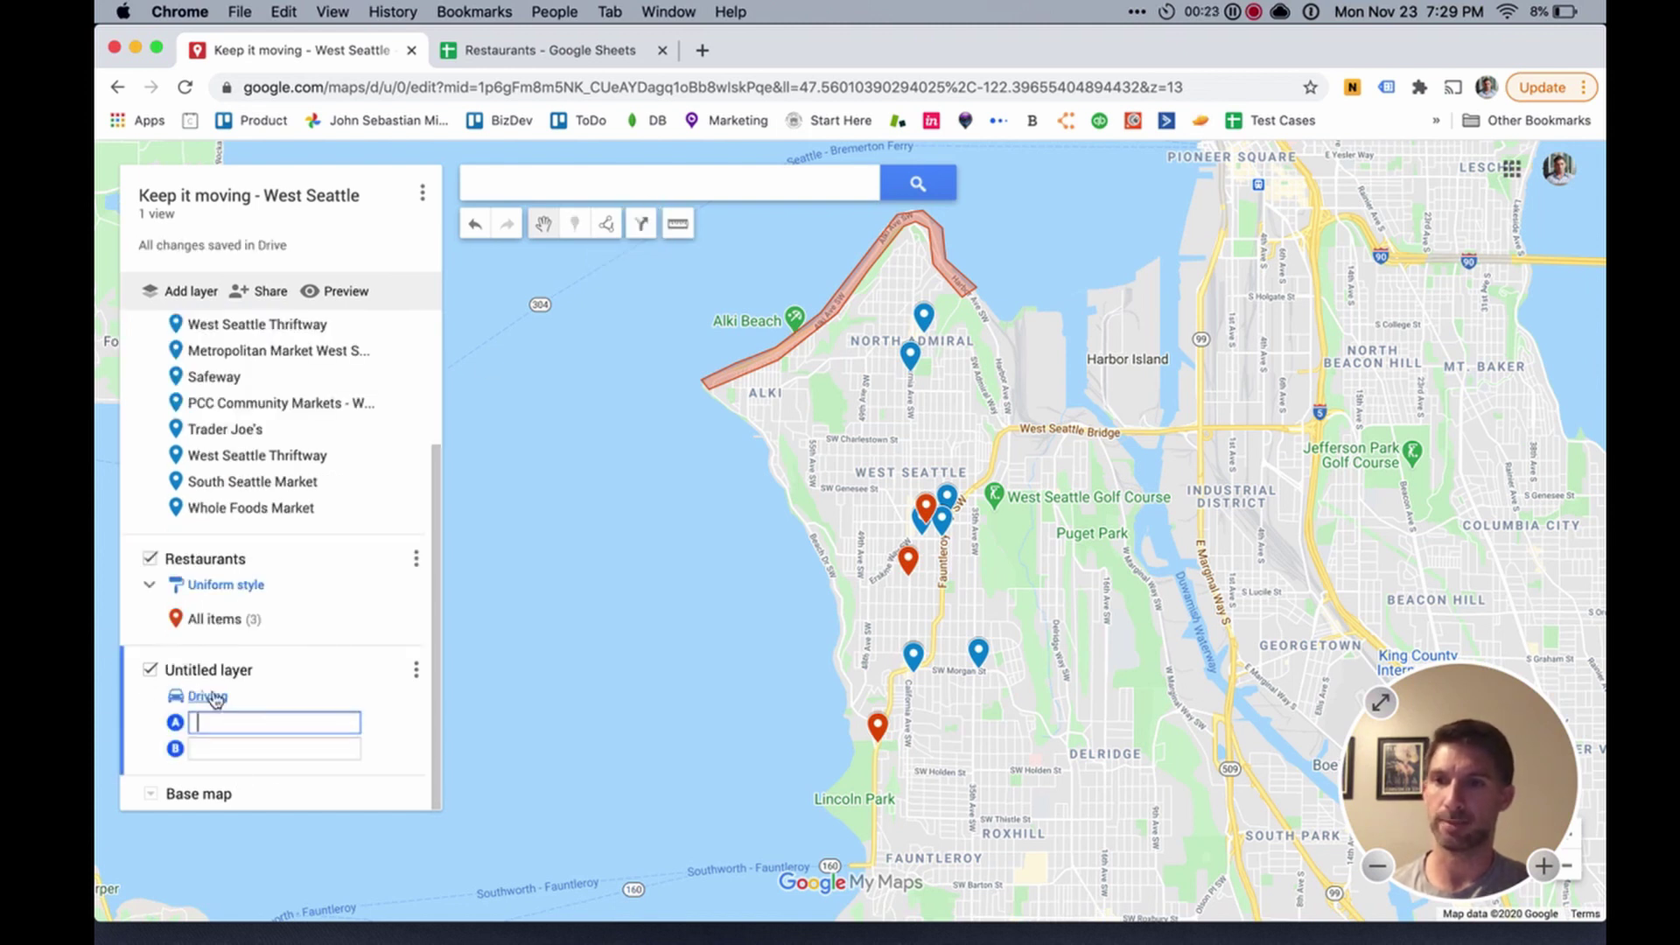
{"action": "left_click", "coordinate": [210, 671]}
{"action": "type", "text": "Driving Route"}
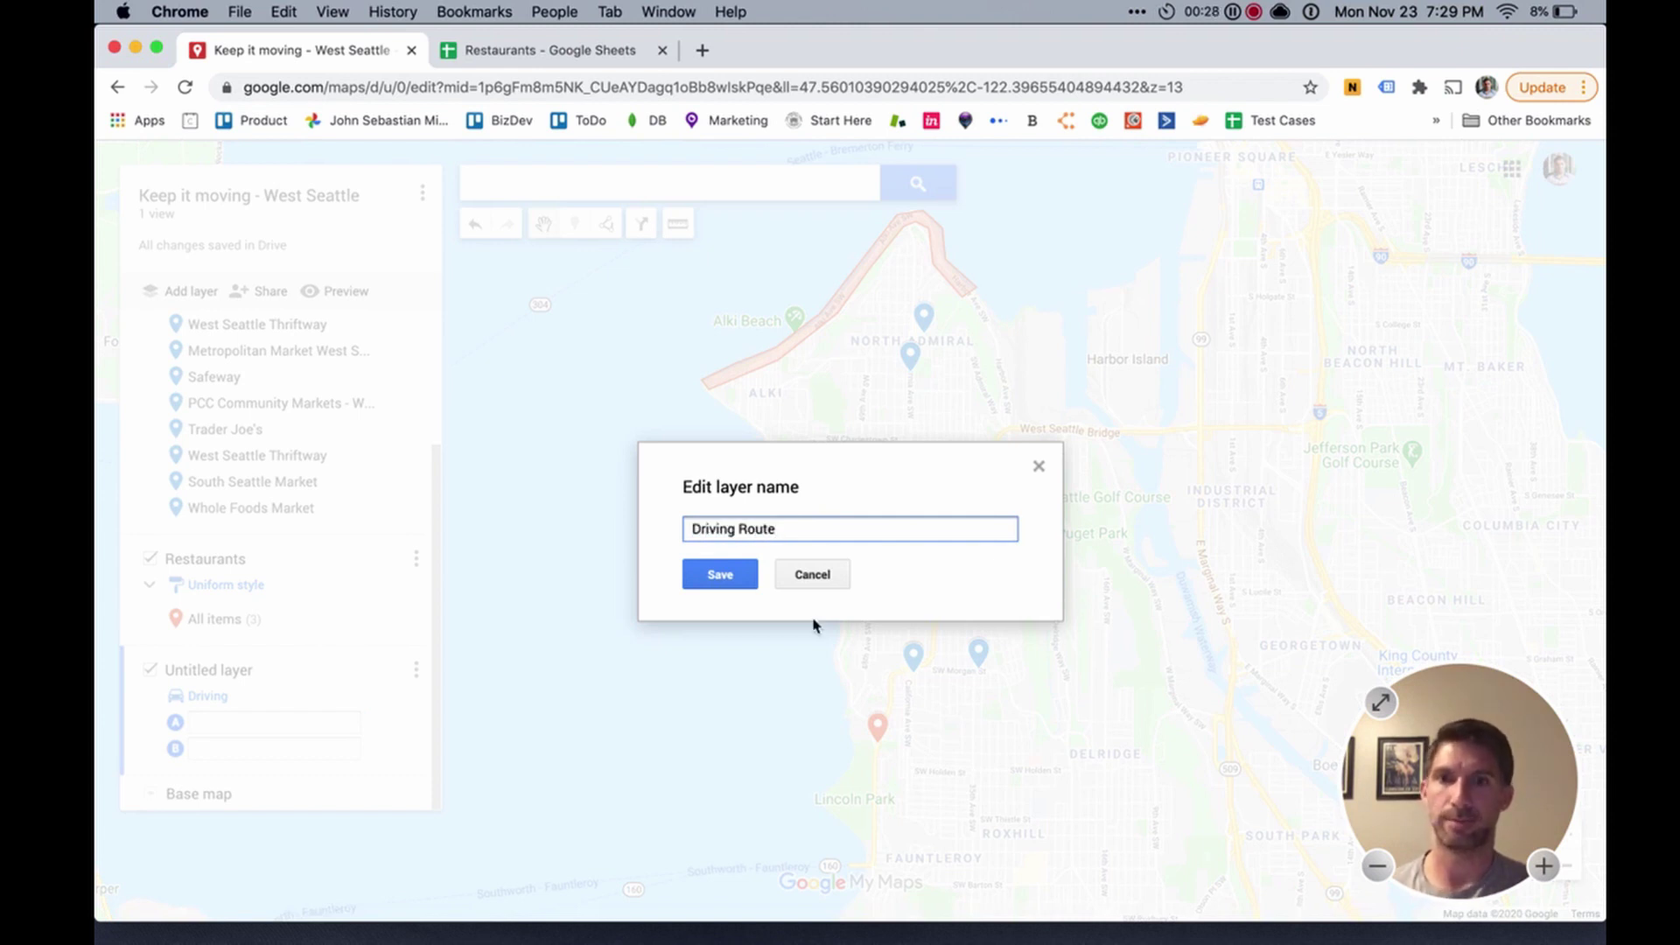
{"action": "left_click", "coordinate": [720, 574]}
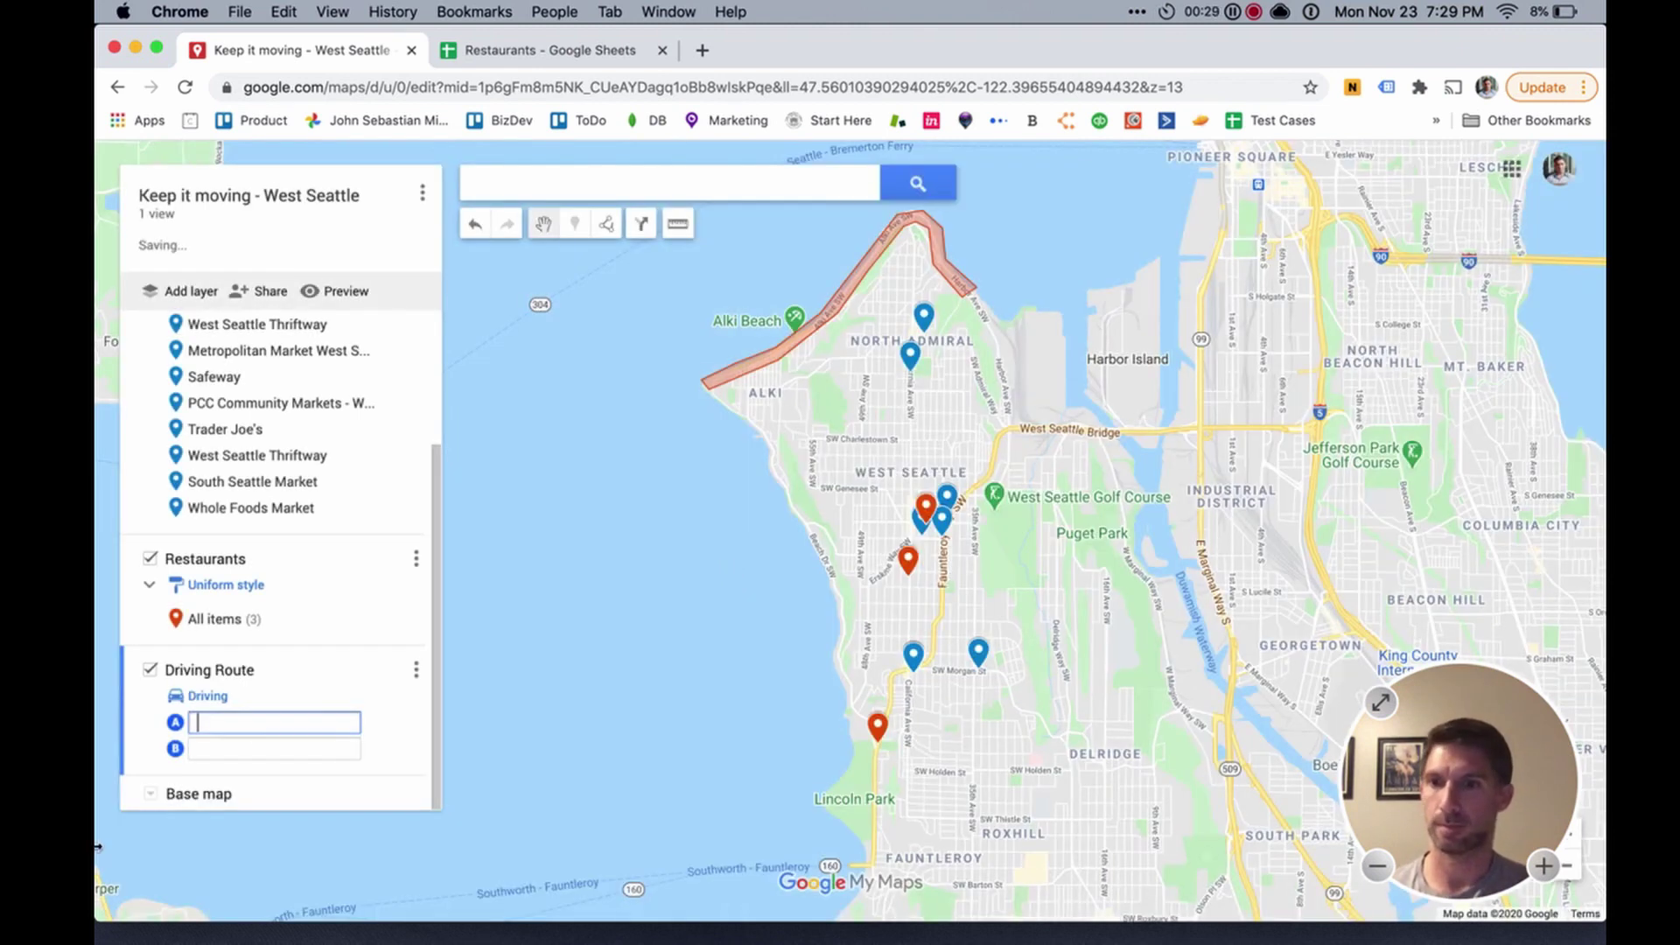
{"action": "left_click", "coordinate": [207, 697]}
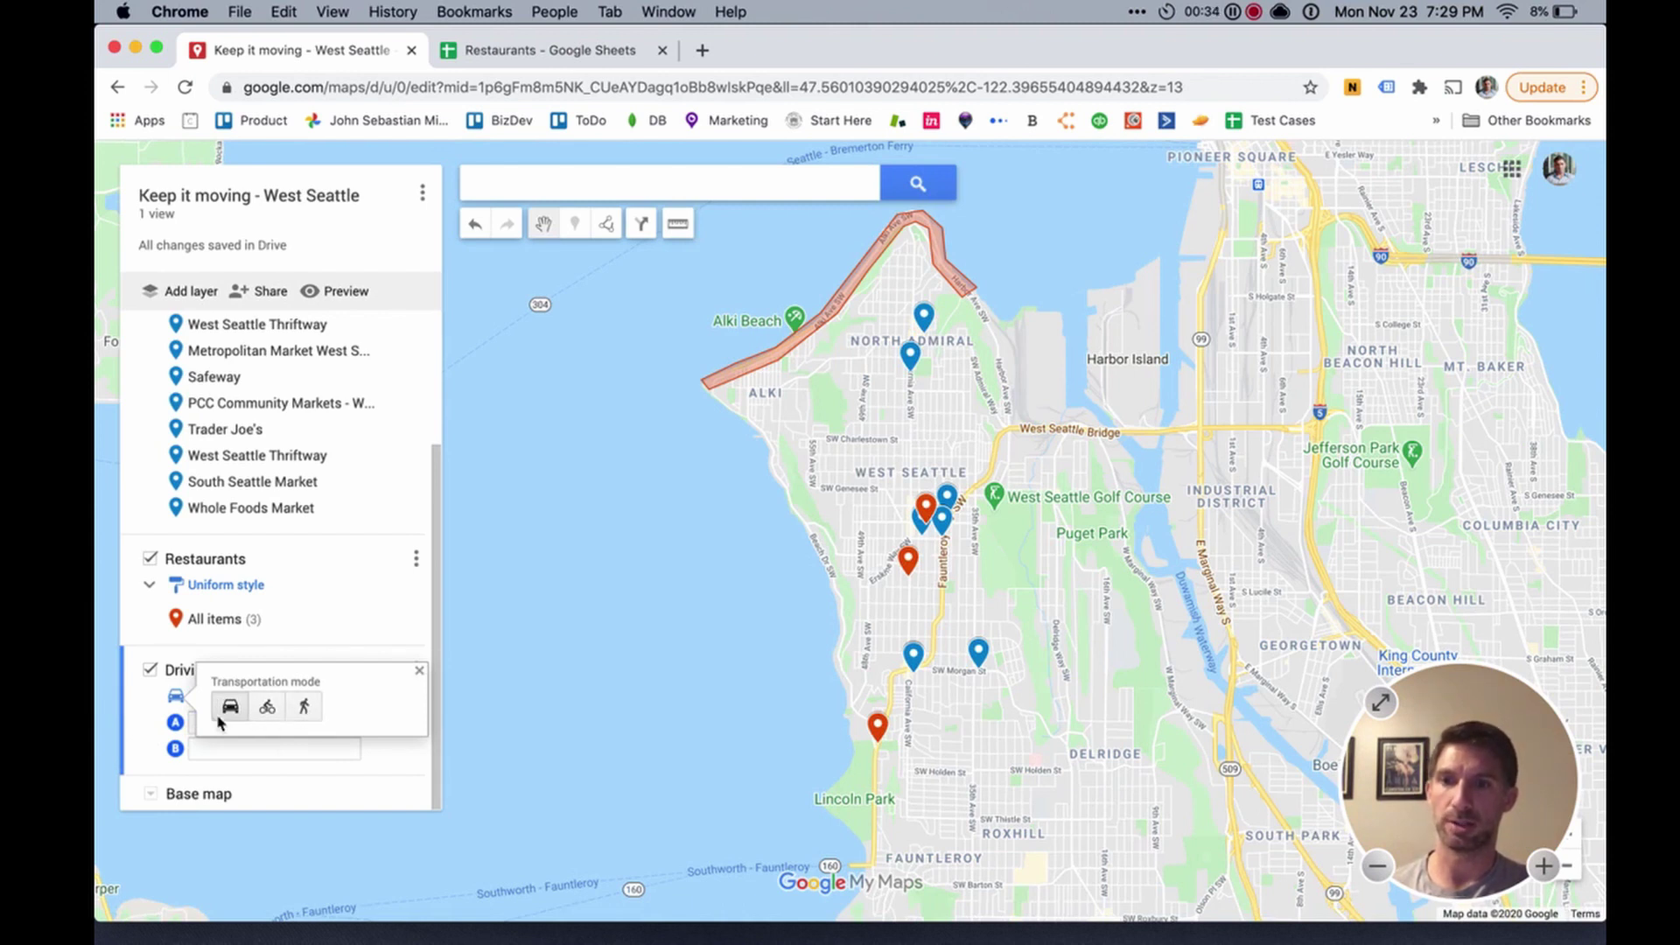
{"action": "left_click", "coordinate": [417, 673]}
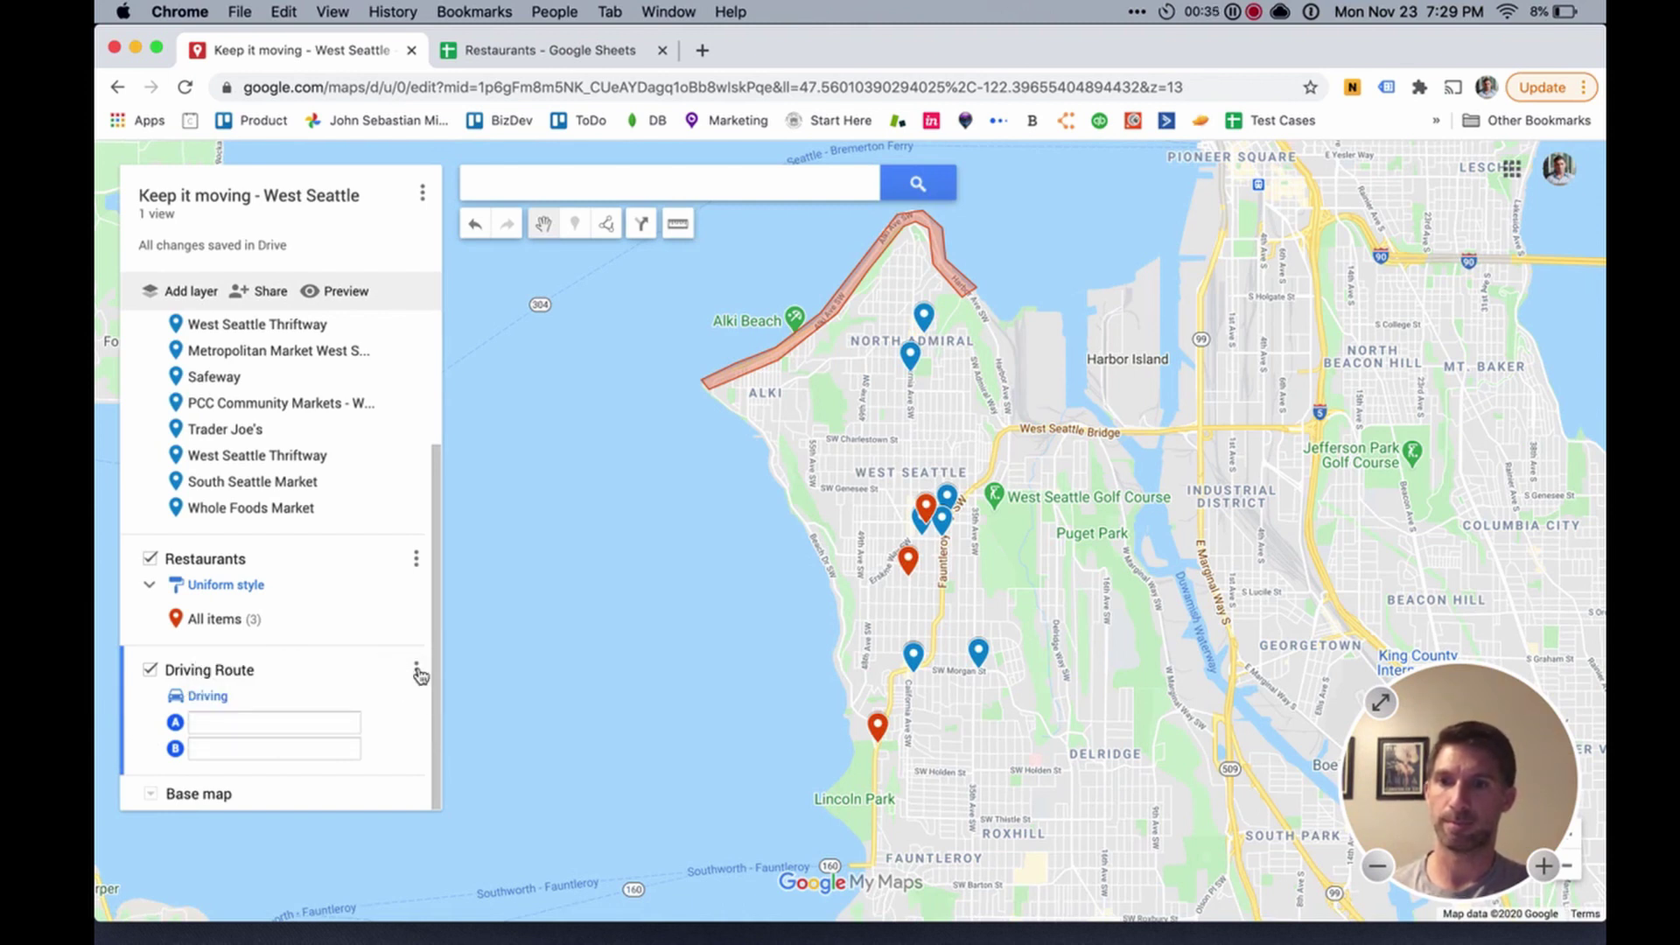
Step: Route from South Seattle Market (A) to West Seattle Thriftway (B), hiding the Restaurants layer
{"action": "left_click", "coordinate": [245, 722]}
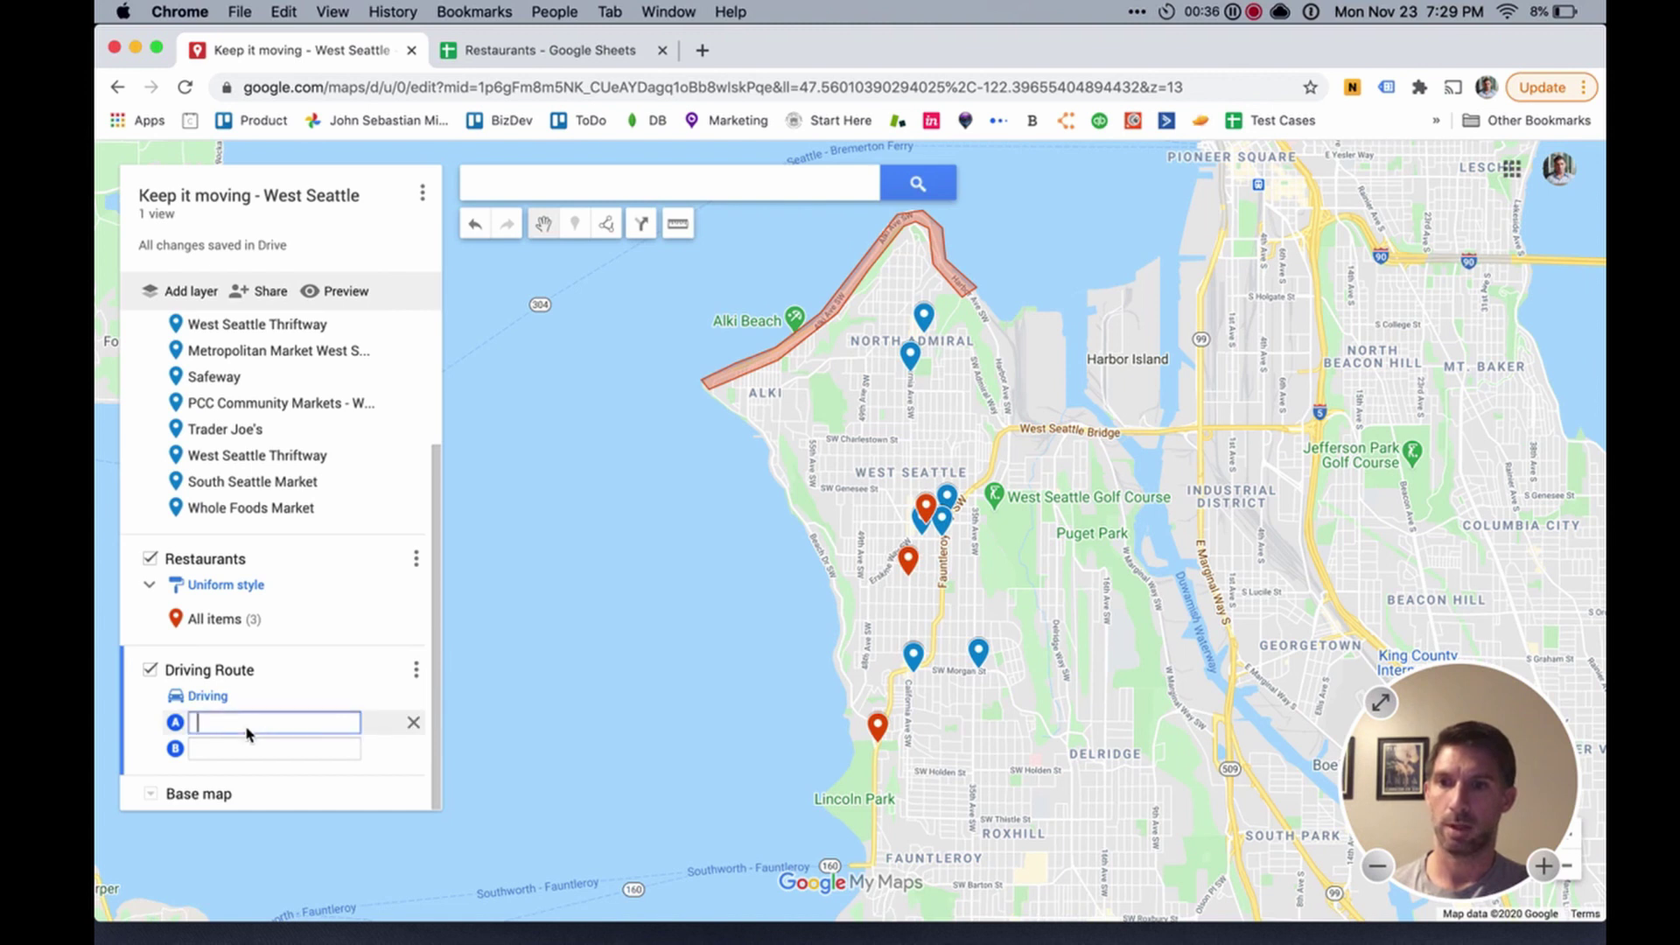
{"action": "left_click", "coordinate": [979, 656]}
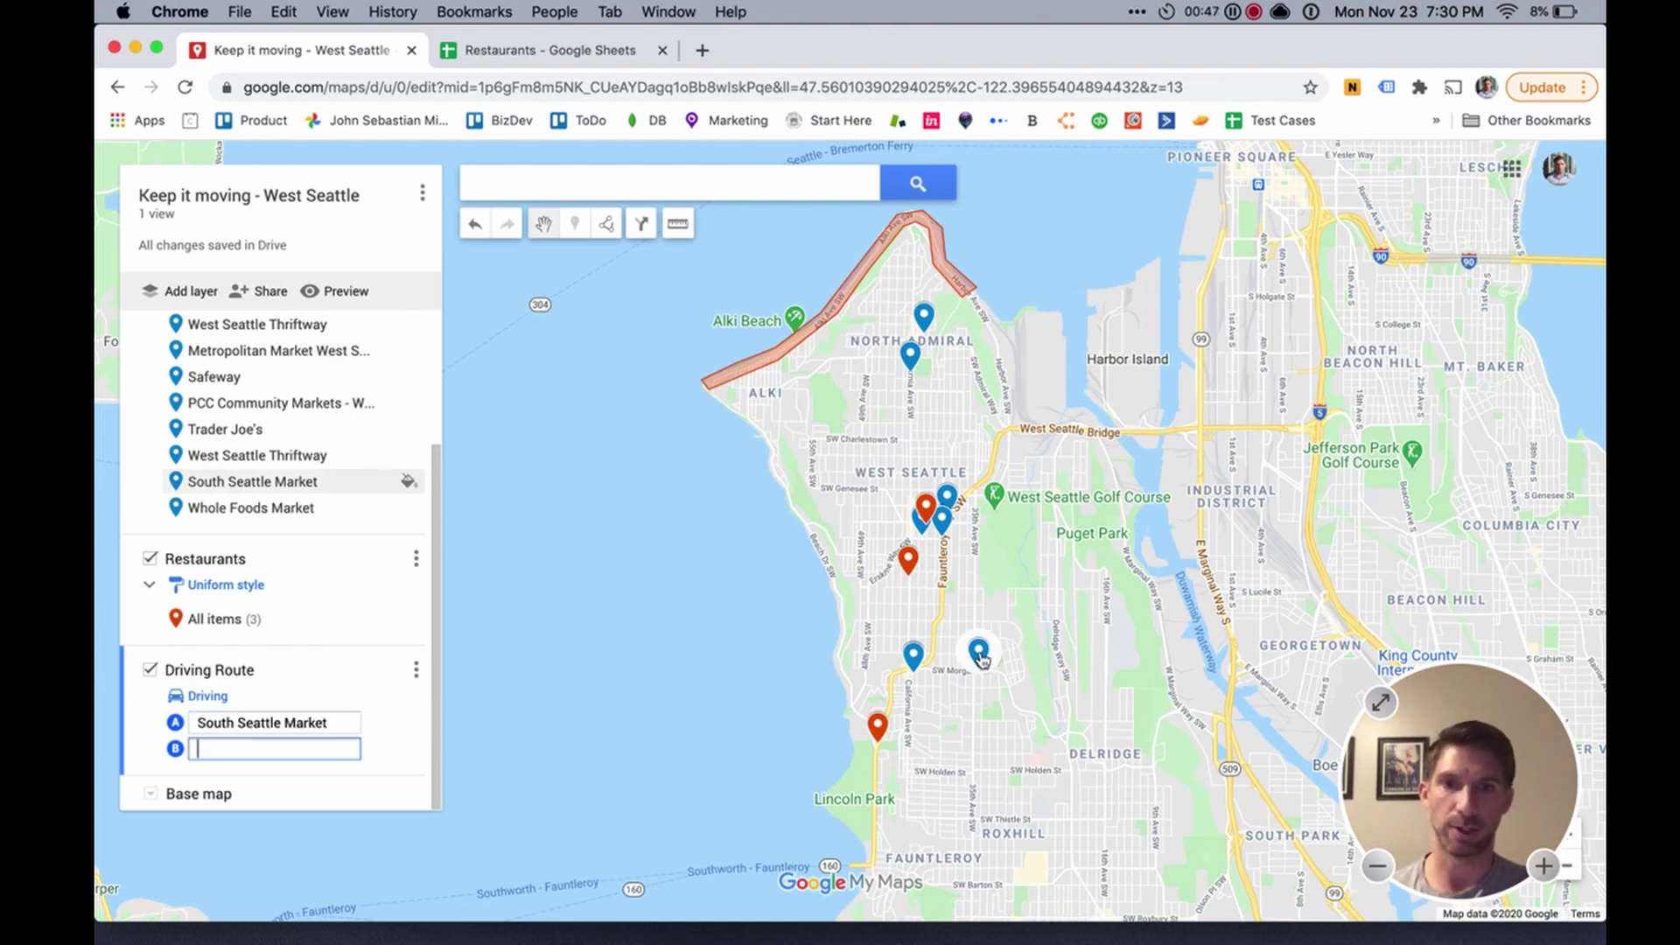
{"action": "left_click", "coordinate": [150, 562]}
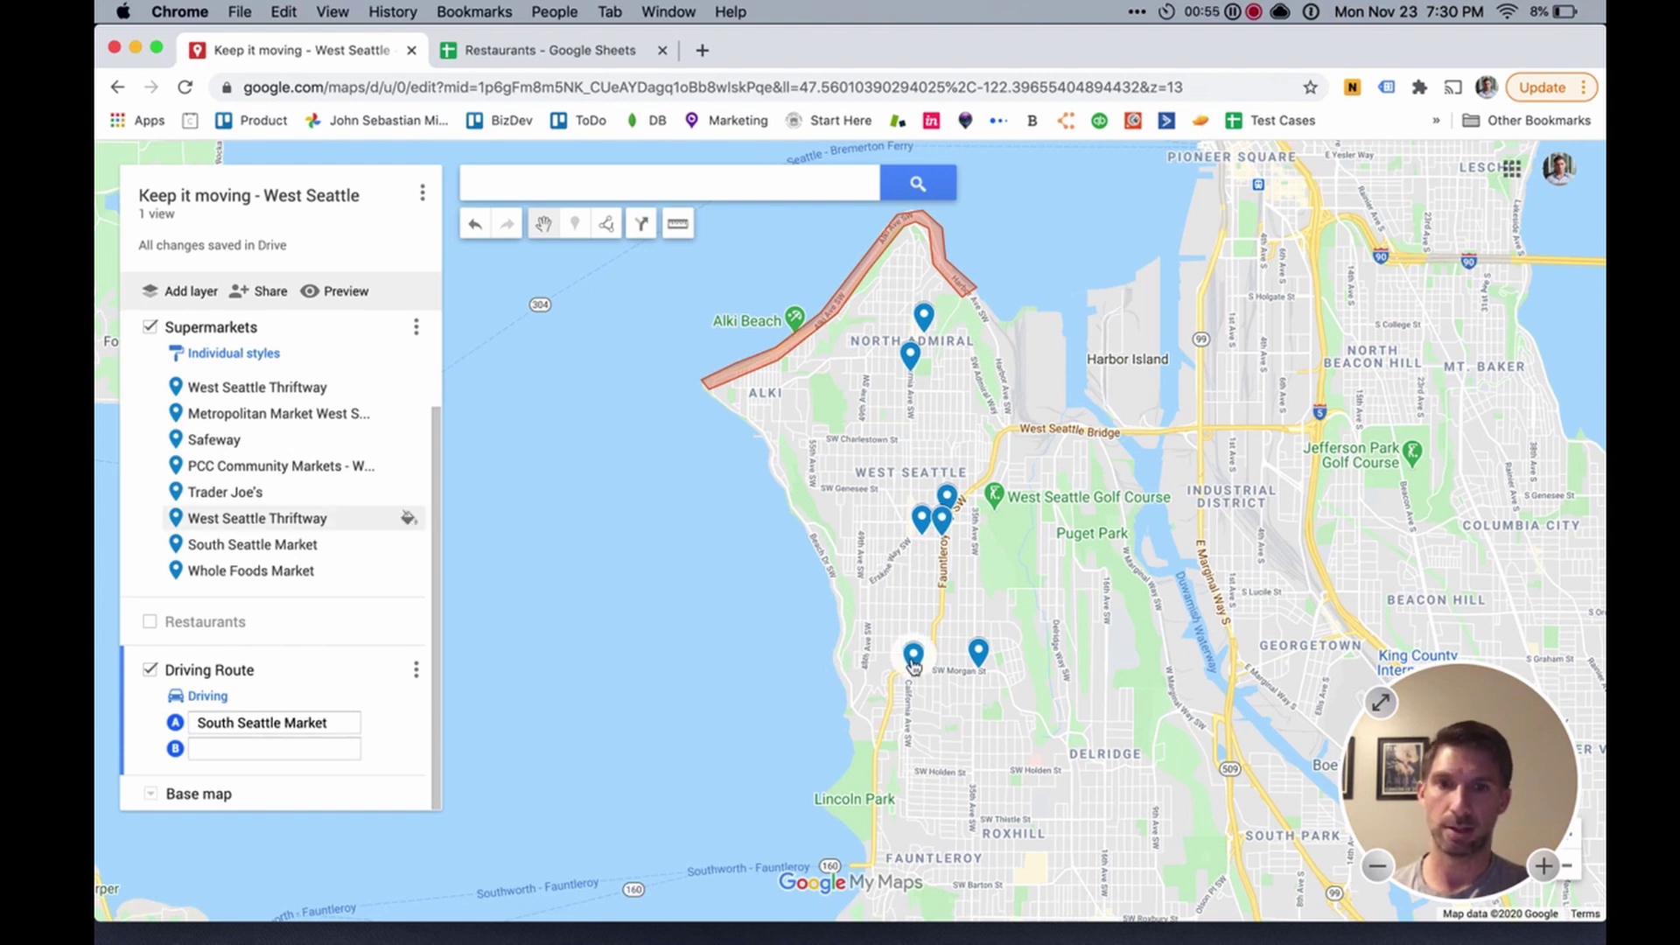
{"action": "left_click", "coordinate": [279, 751]}
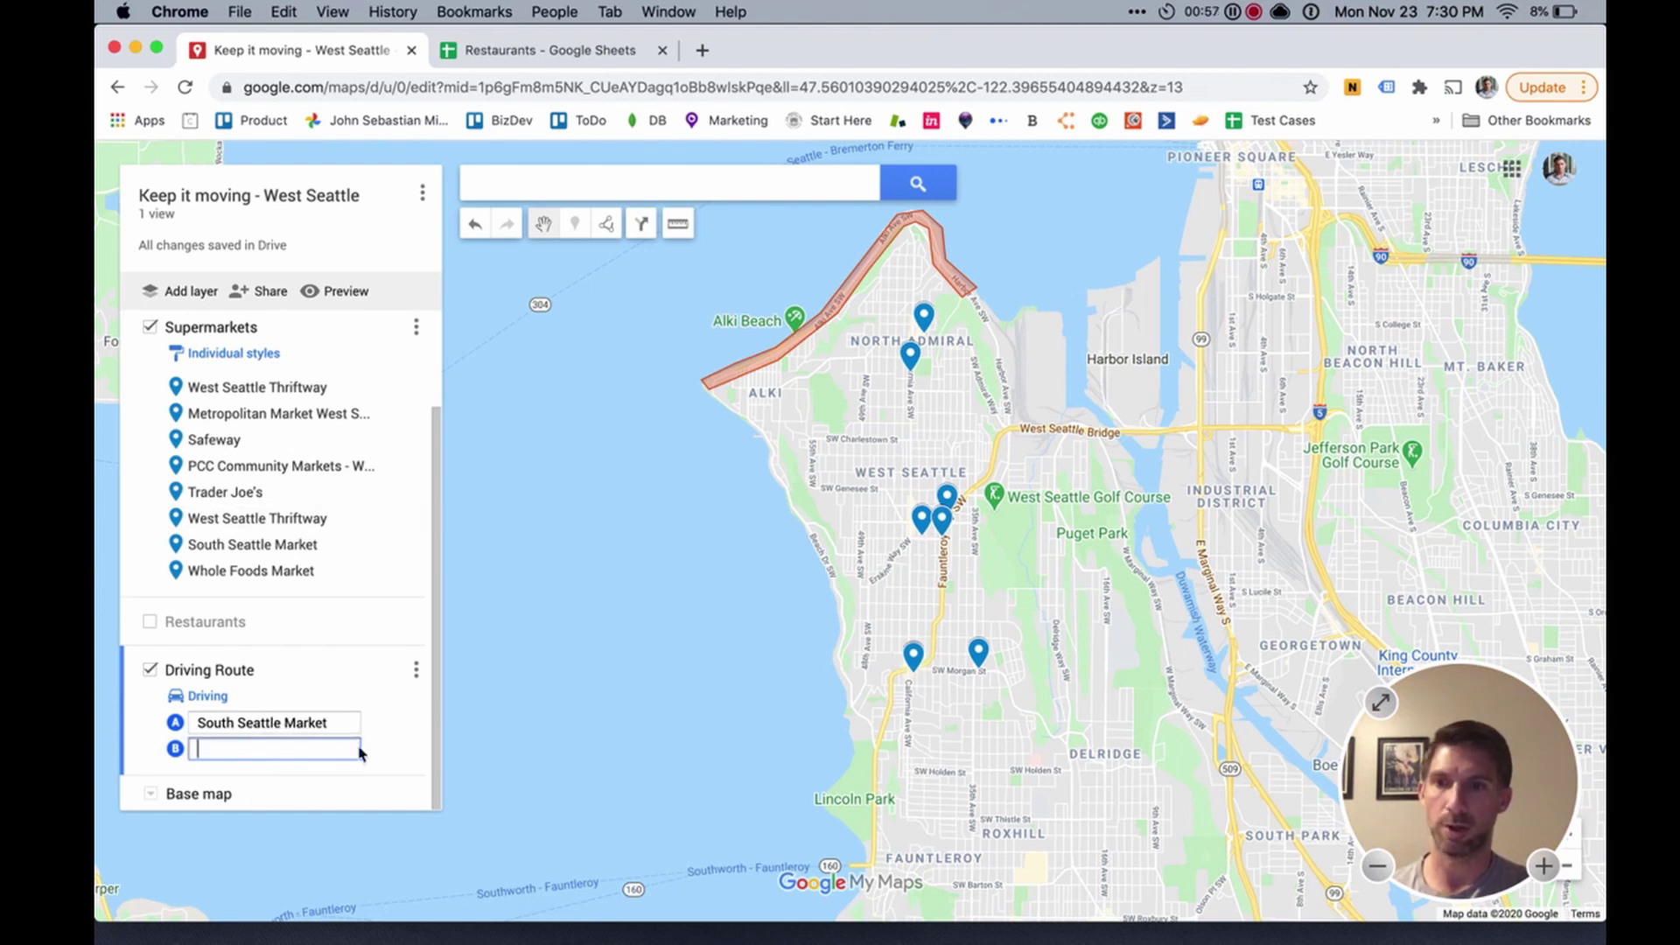
{"action": "left_click", "coordinate": [913, 658]}
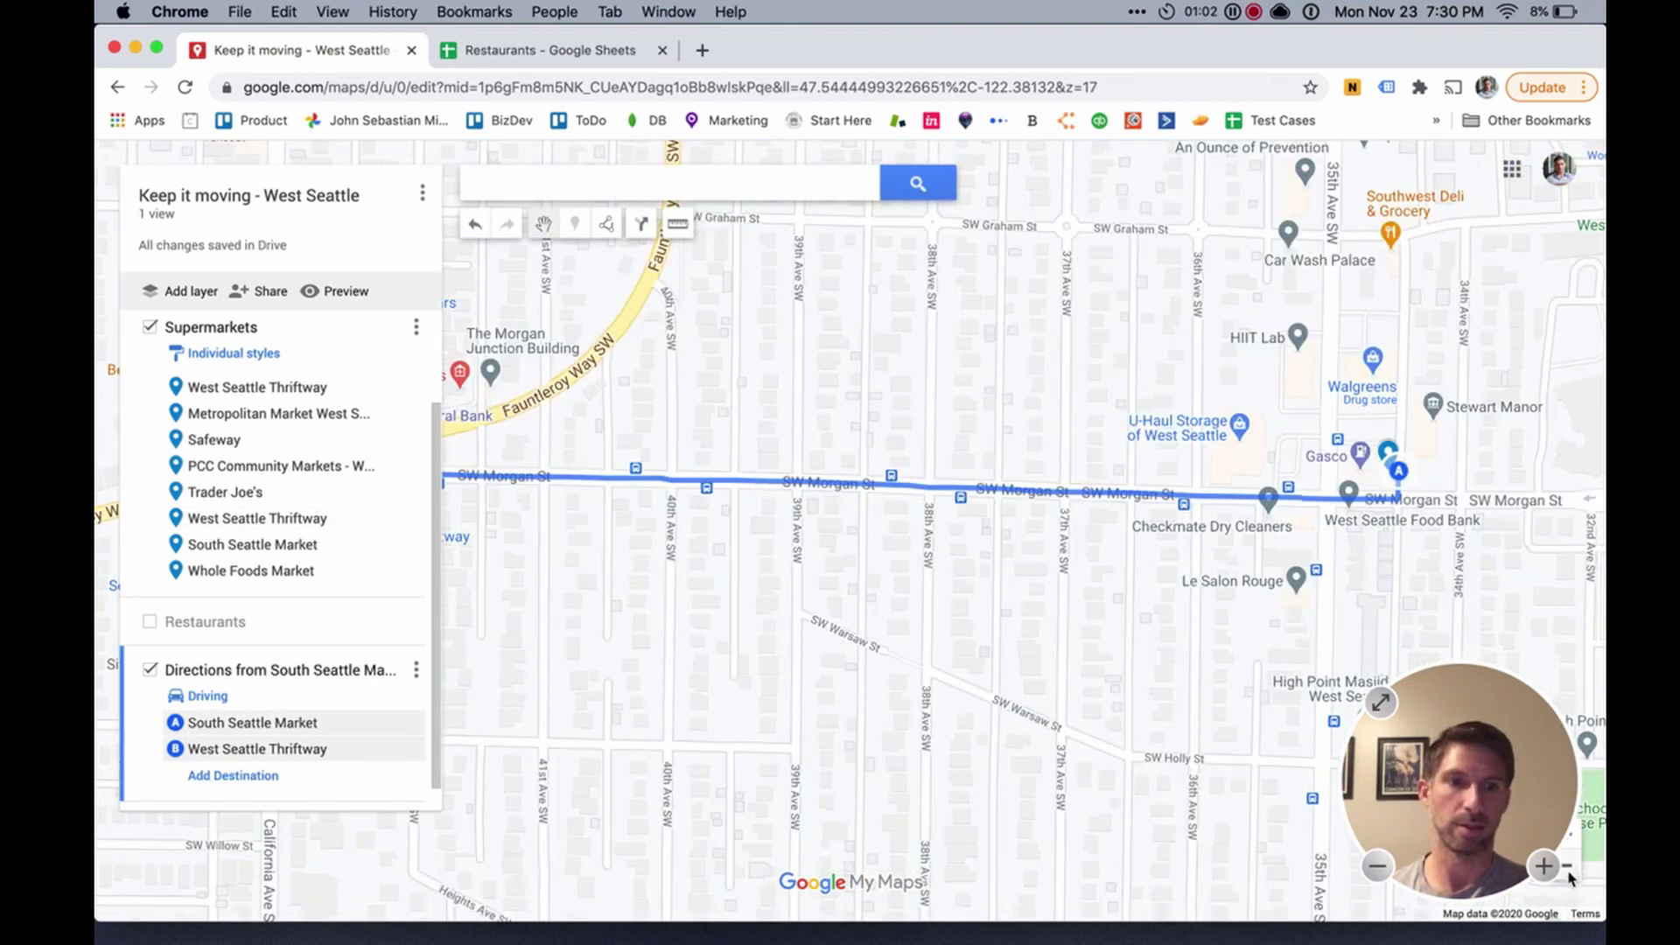
{"action": "left_click", "coordinate": [1566, 866]}
{"action": "left_click", "coordinate": [1566, 866]}
{"action": "left_click", "coordinate": [1566, 866]}
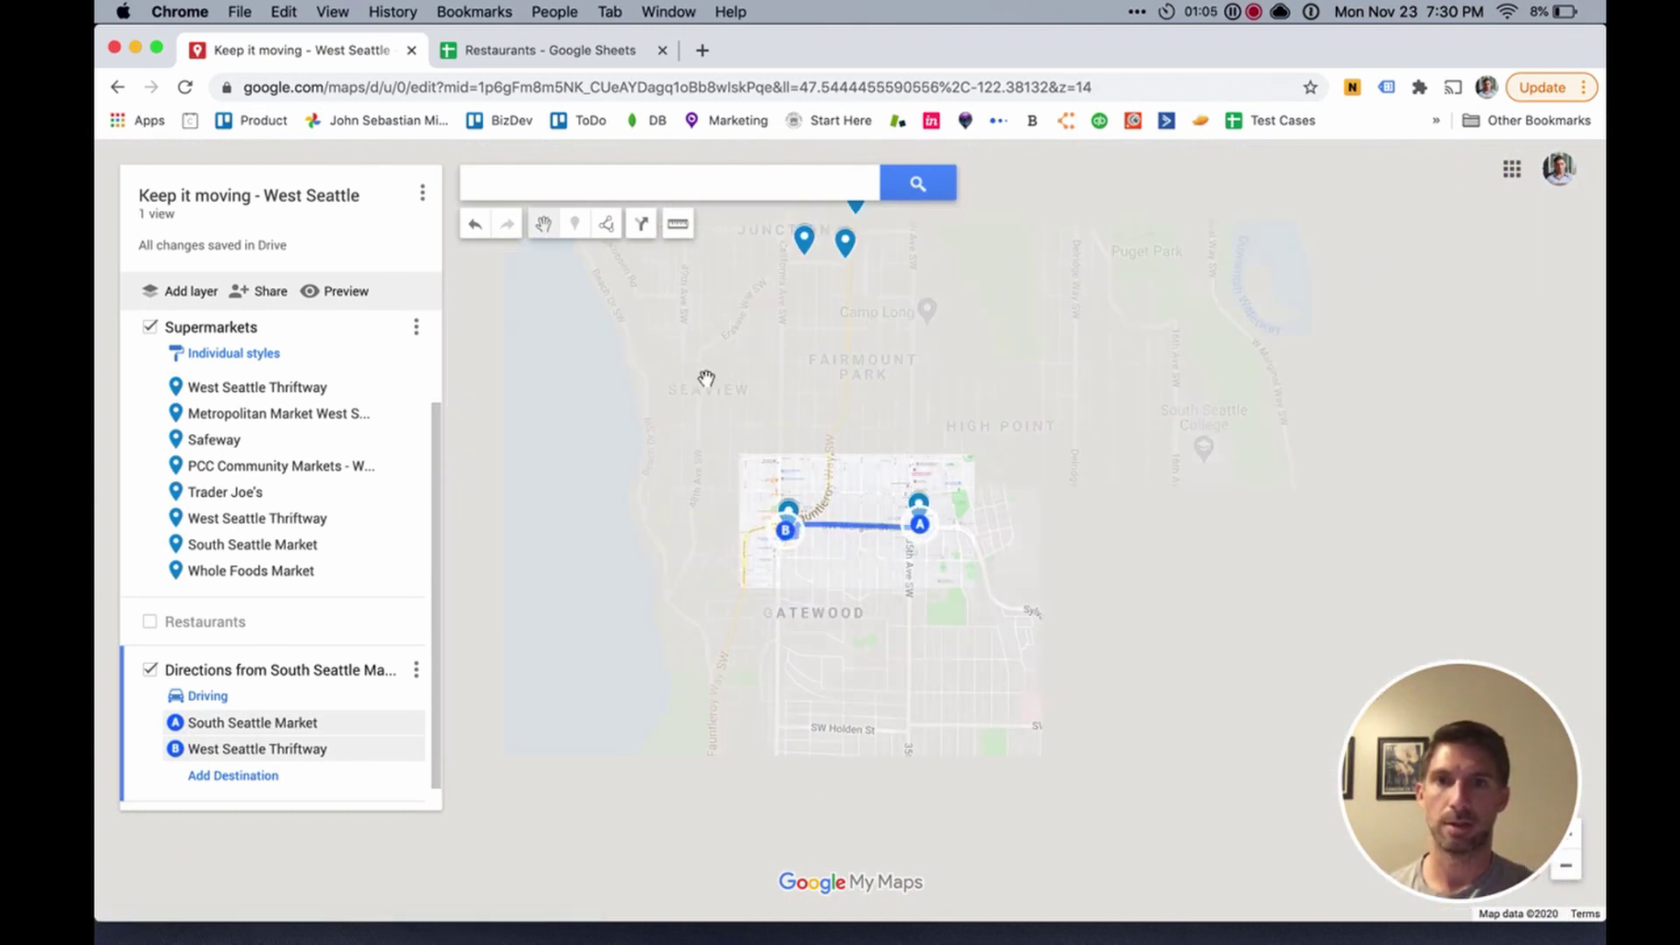
{"action": "left_click", "coordinate": [260, 778]}
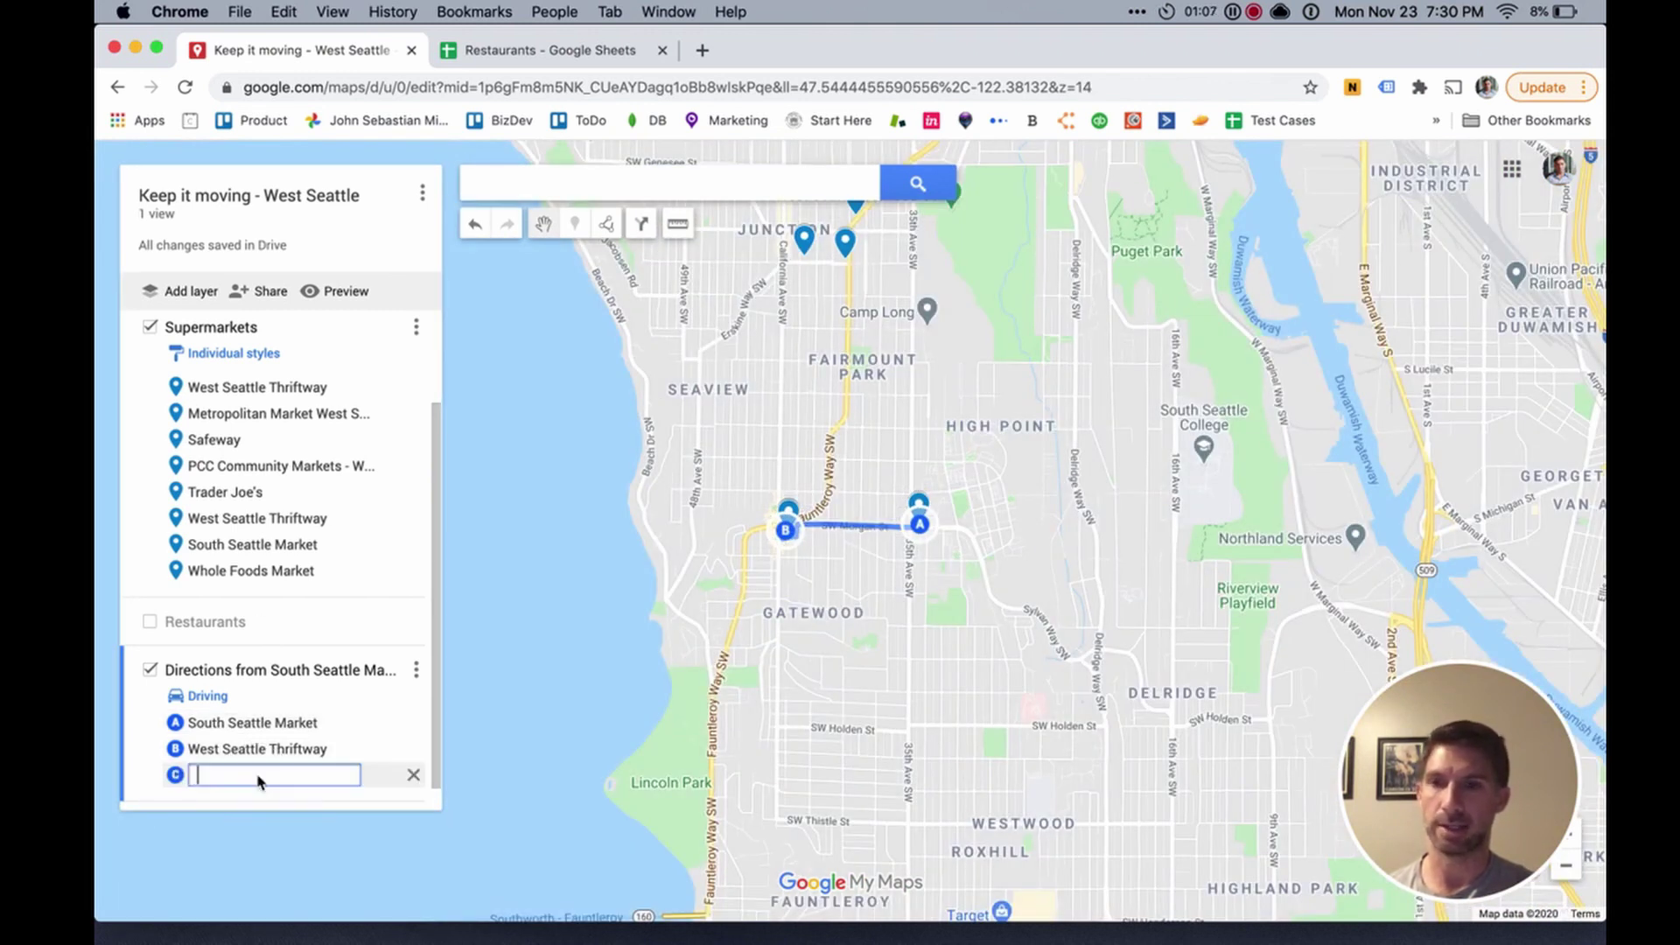
Step: Add Safeway, Whole Foods Market and Trader Joe's as route stops C, D and E
{"action": "left_click", "coordinate": [798, 245]}
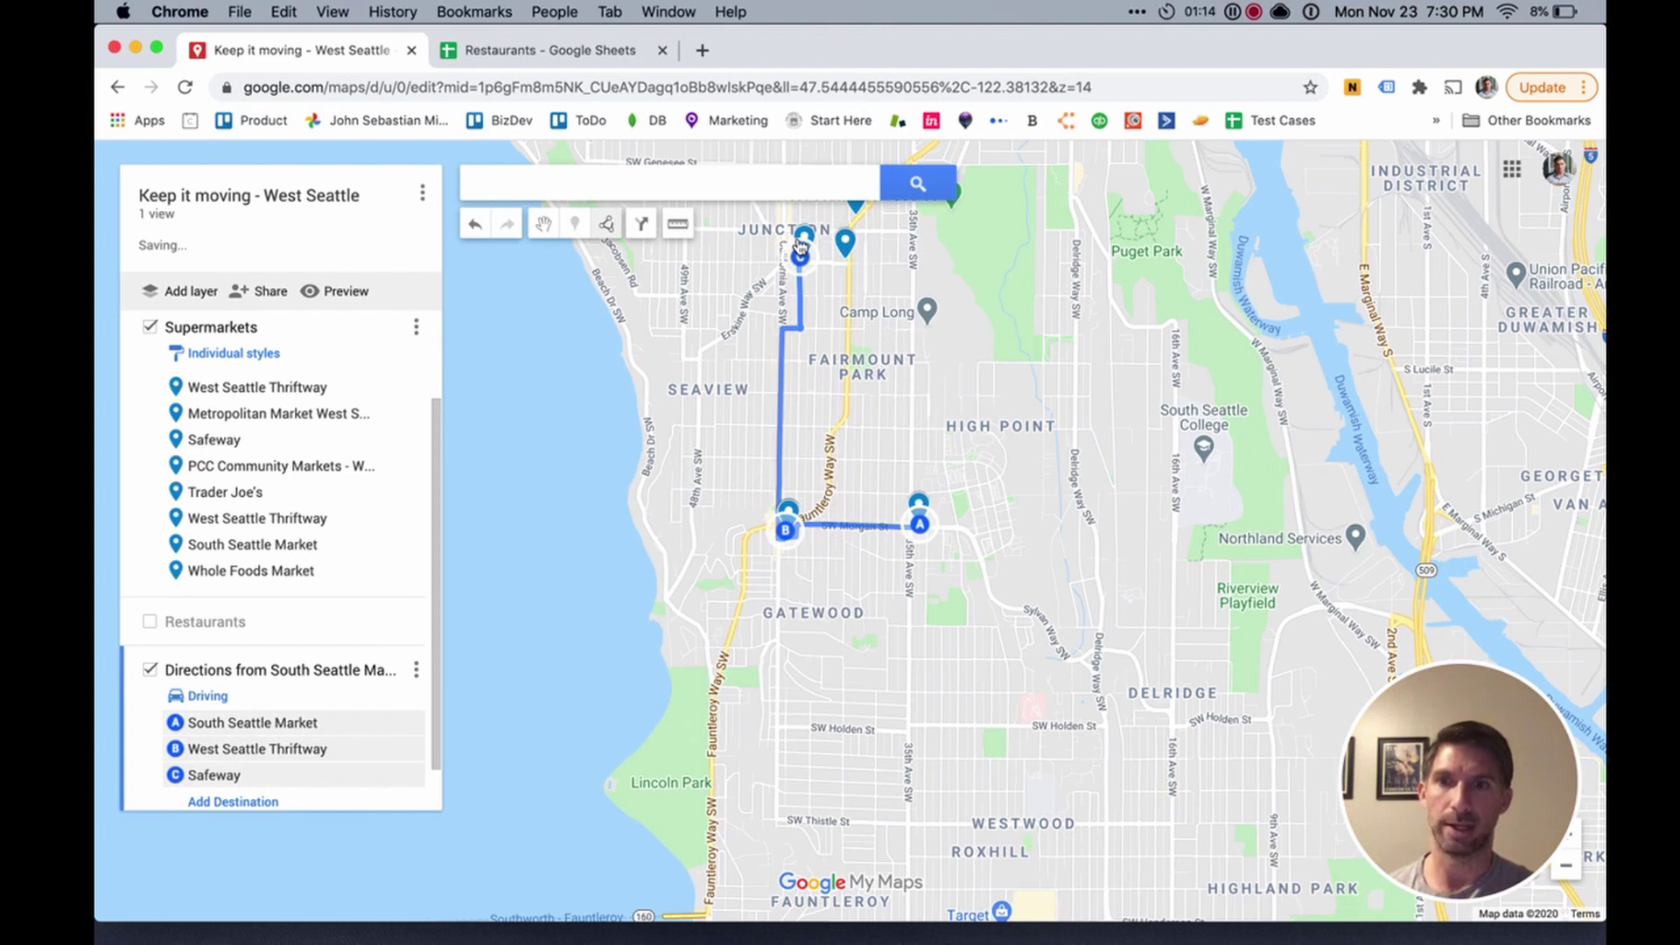
{"action": "left_click", "coordinate": [266, 801]}
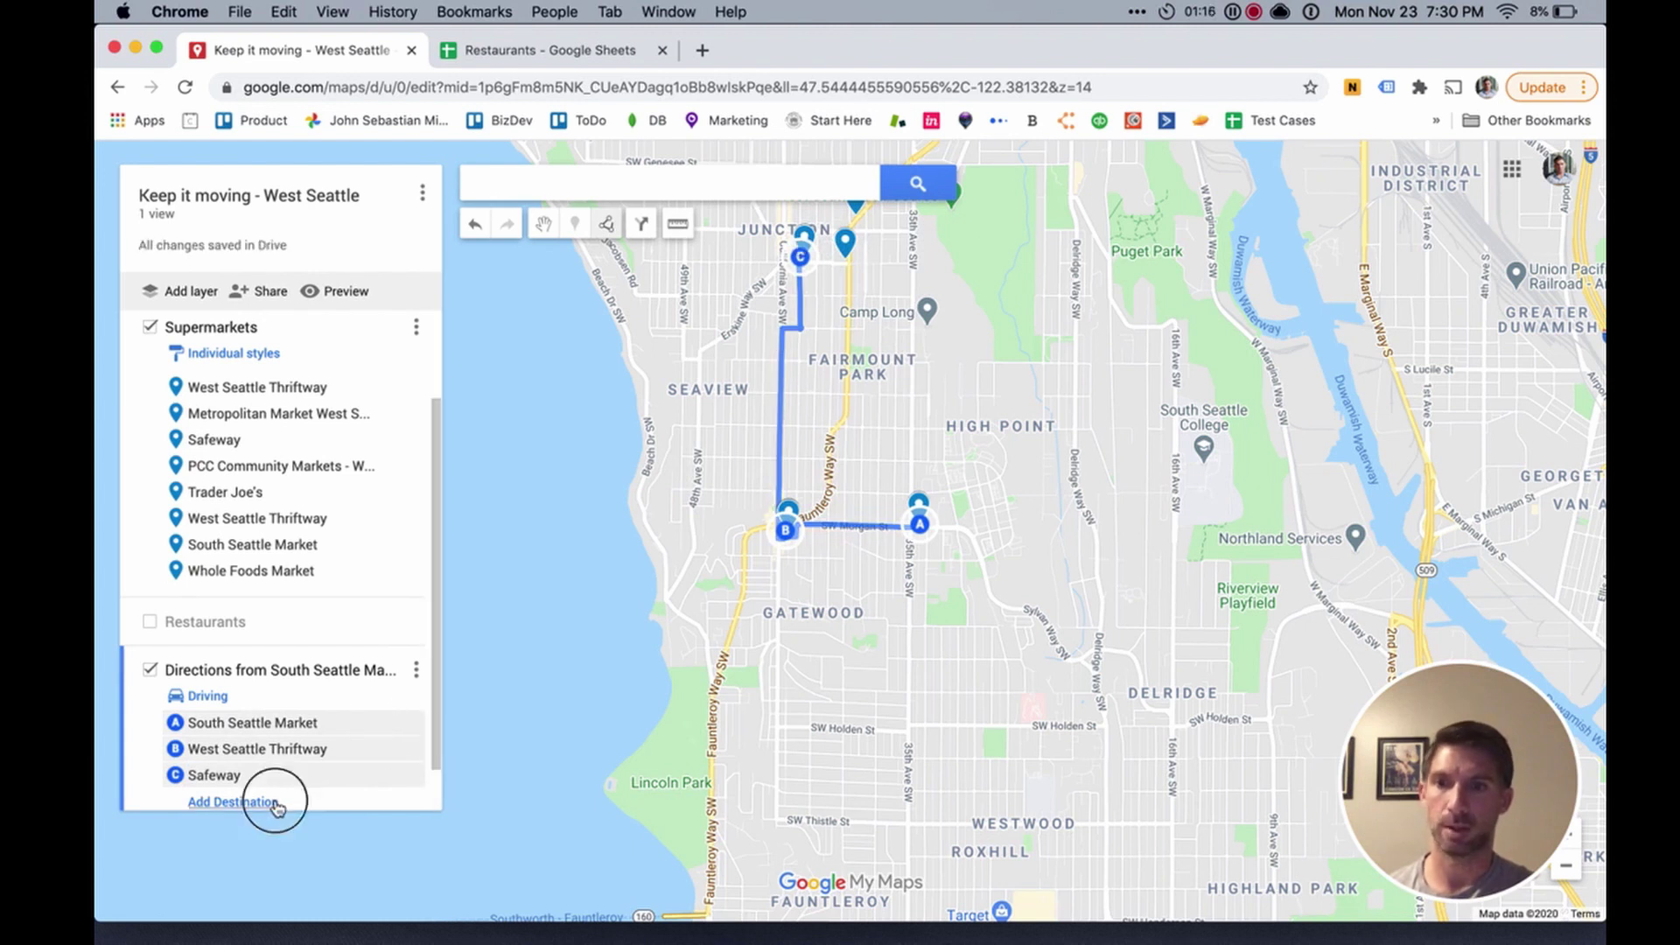
{"action": "left_click", "coordinate": [844, 238]}
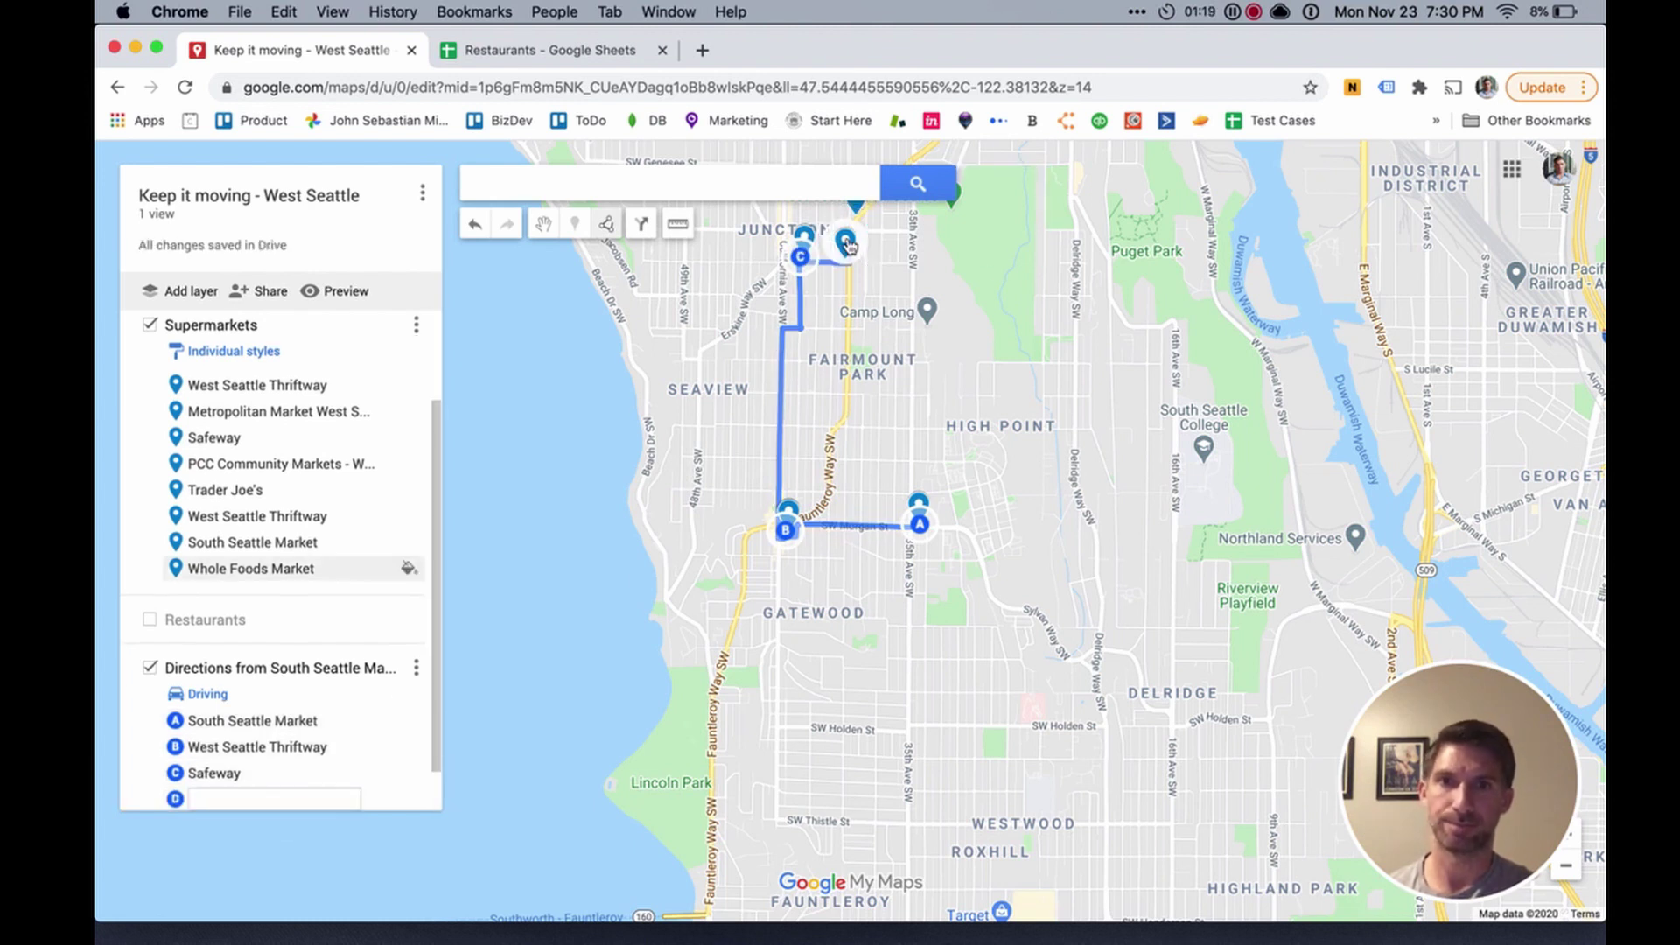
{"action": "left_click_drag", "start_coordinate": [904, 424], "coordinate": [922, 584]}
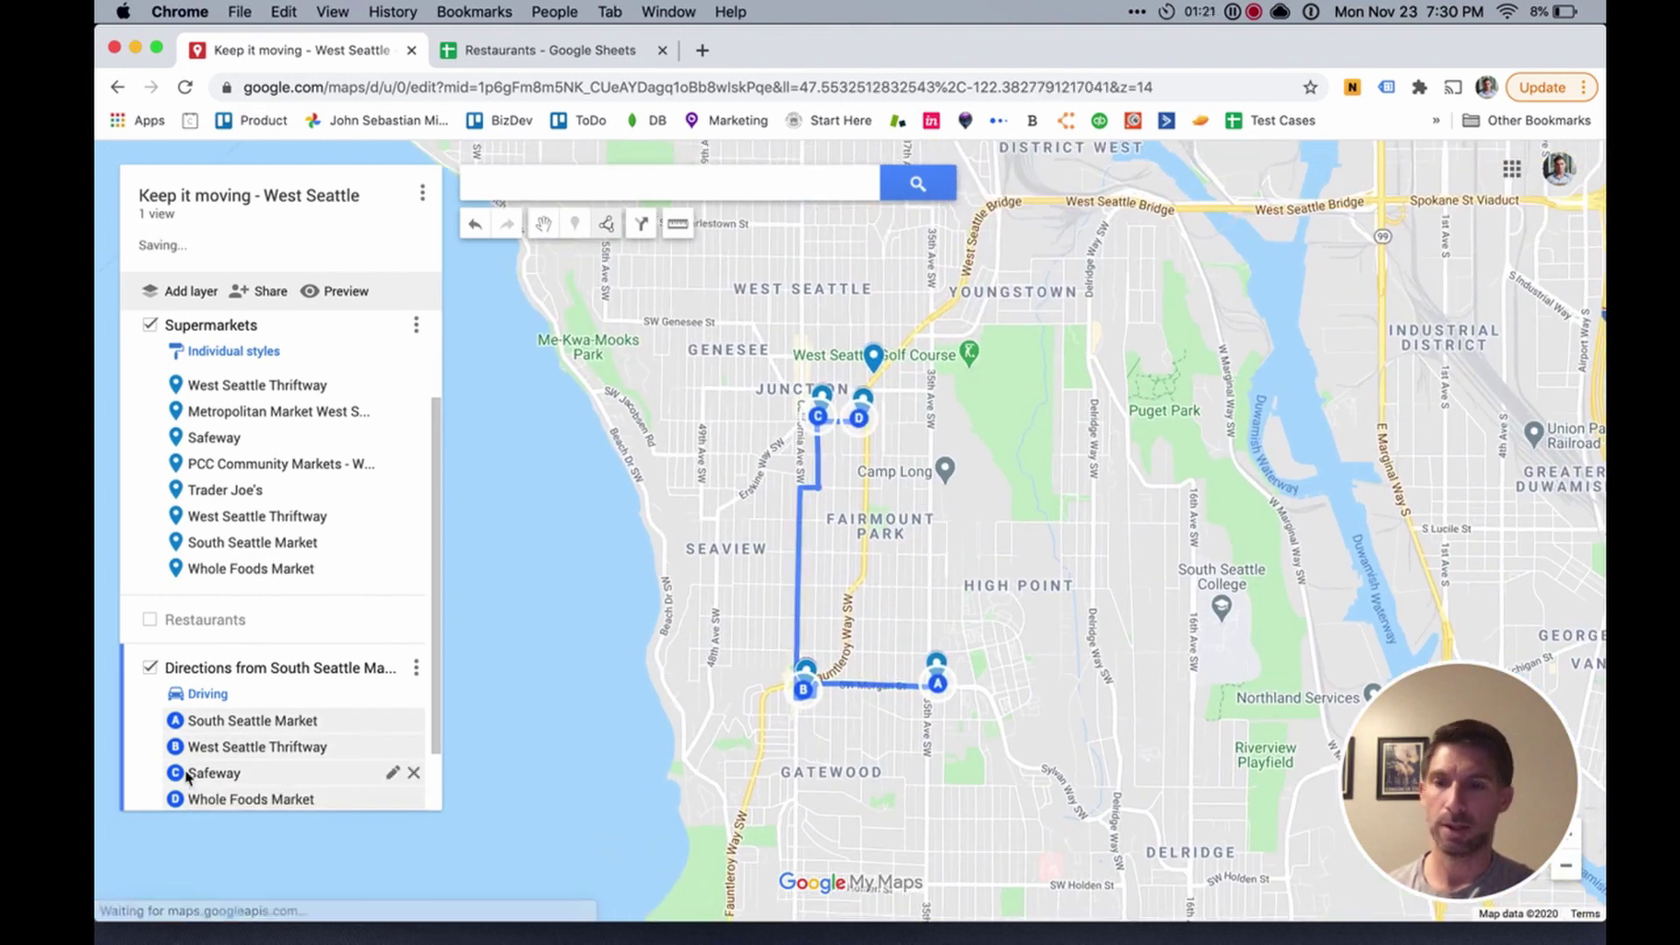
{"action": "scroll", "coordinate": [186, 751], "scroll_direction": "down", "scroll_amount": 2}
{"action": "left_click", "coordinate": [229, 748]}
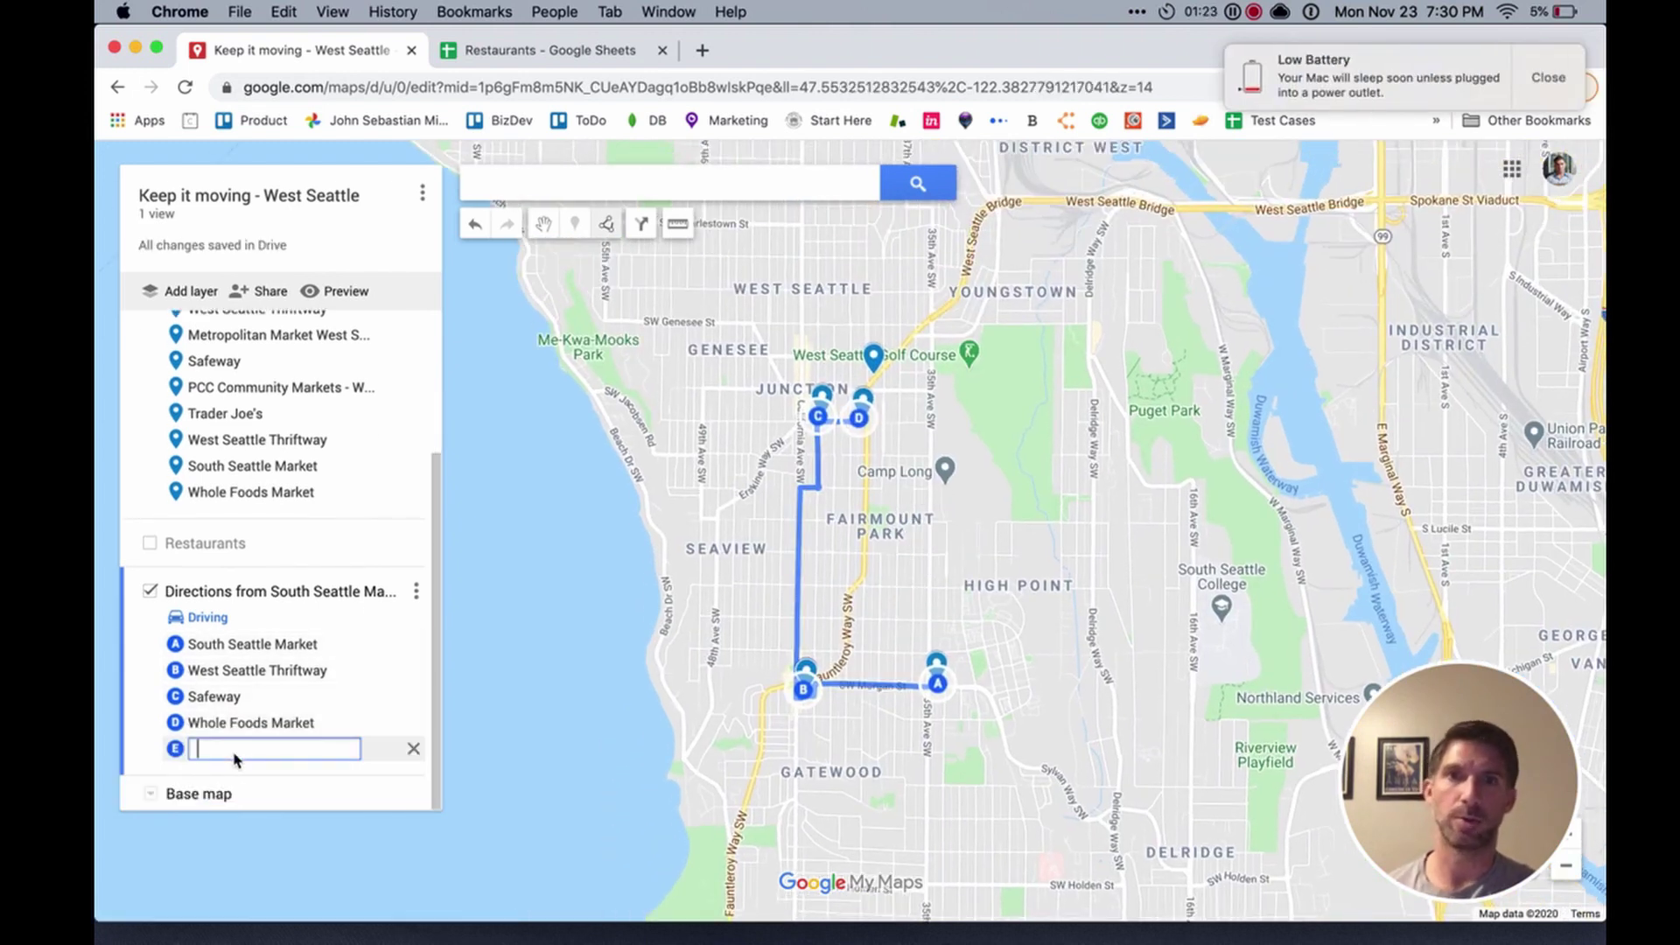
{"action": "left_click_drag", "start_coordinate": [862, 287], "coordinate": [877, 359]}
{"action": "left_click_drag", "start_coordinate": [1062, 443], "coordinate": [1115, 562]}
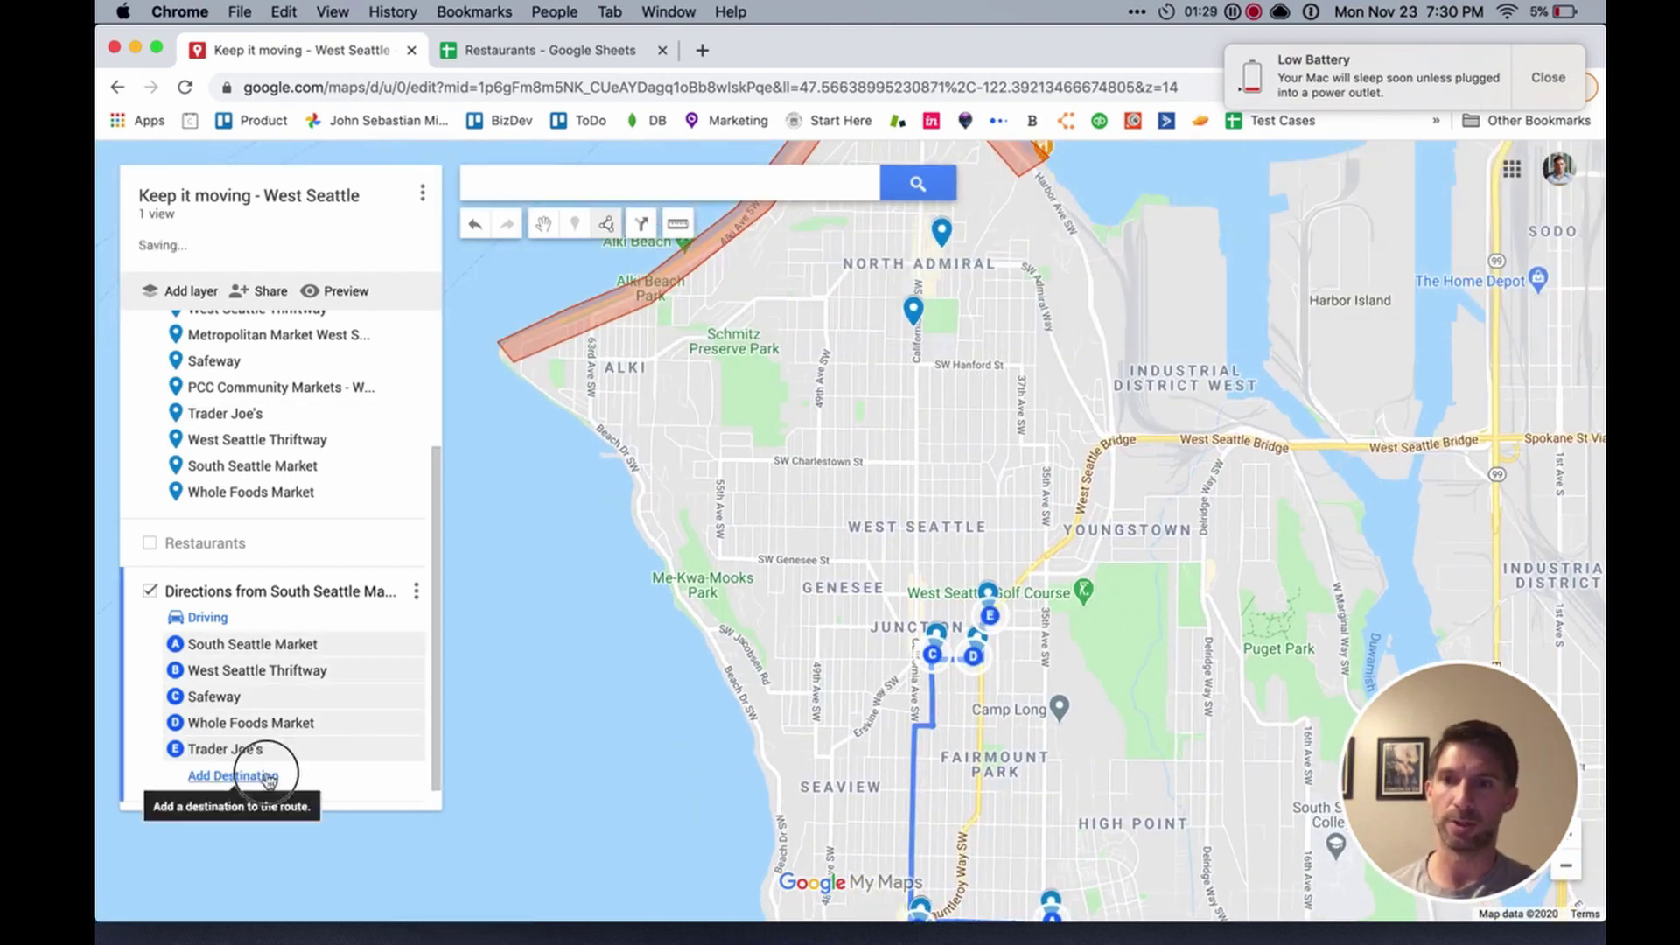
Step: Add PCC Community Markets as stop F and Metropolitan Market as stop G
{"action": "left_click", "coordinate": [233, 776]}
{"action": "left_click_drag", "start_coordinate": [981, 636], "coordinate": [910, 319]}
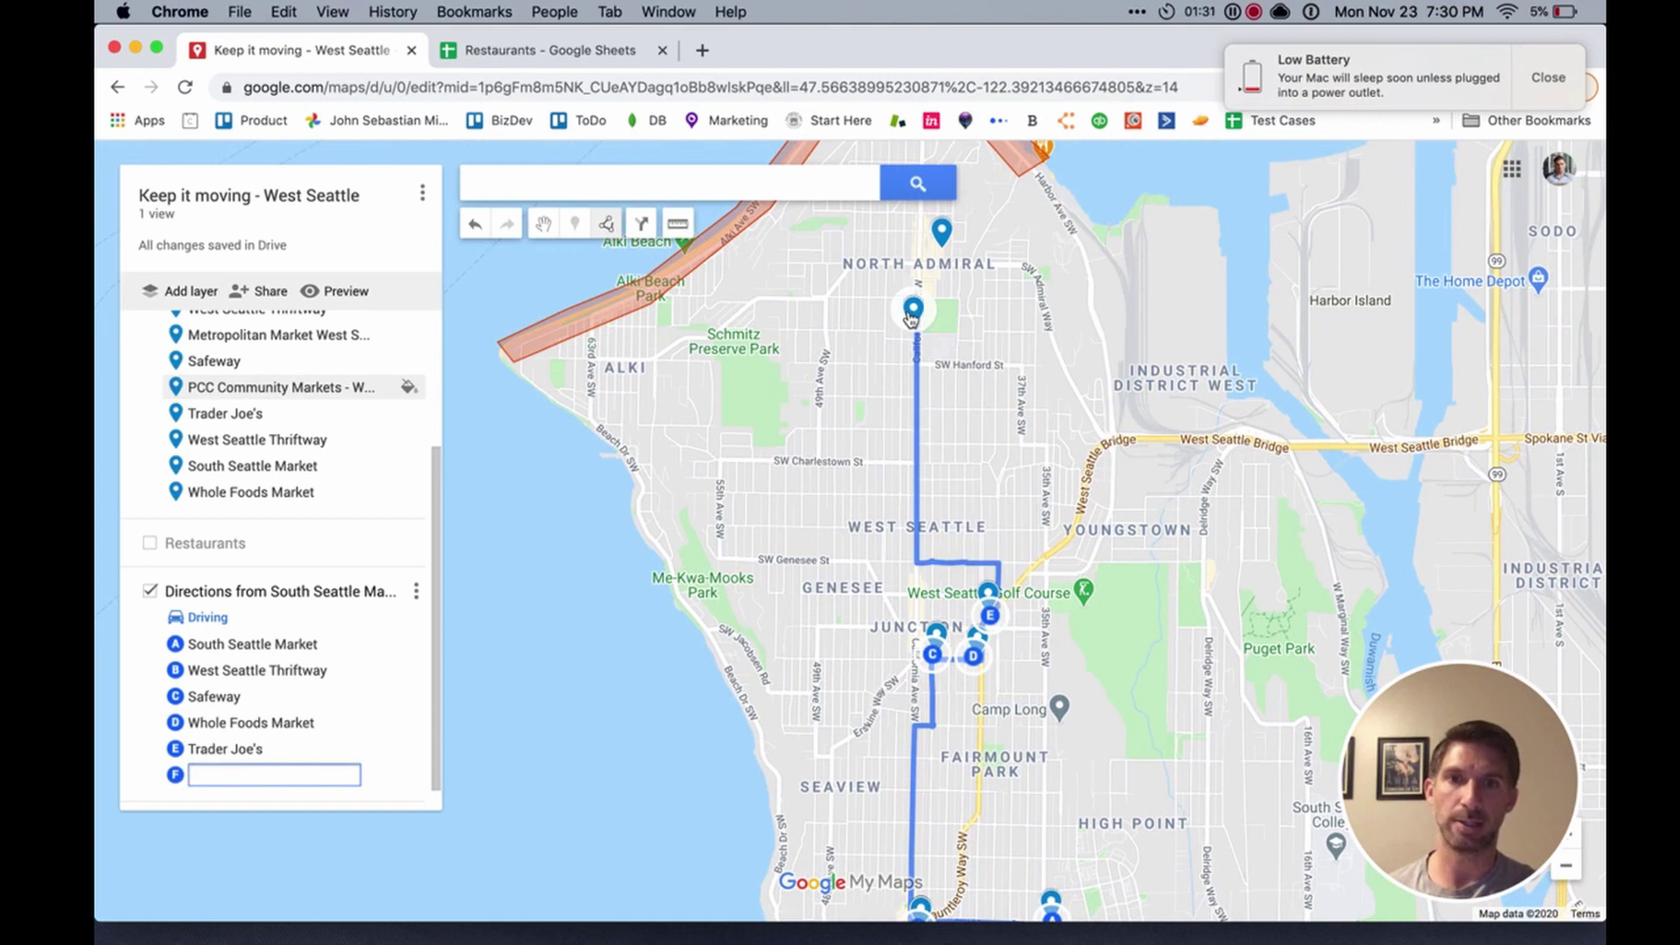
{"action": "left_click_drag", "start_coordinate": [915, 317], "coordinate": [916, 317]}
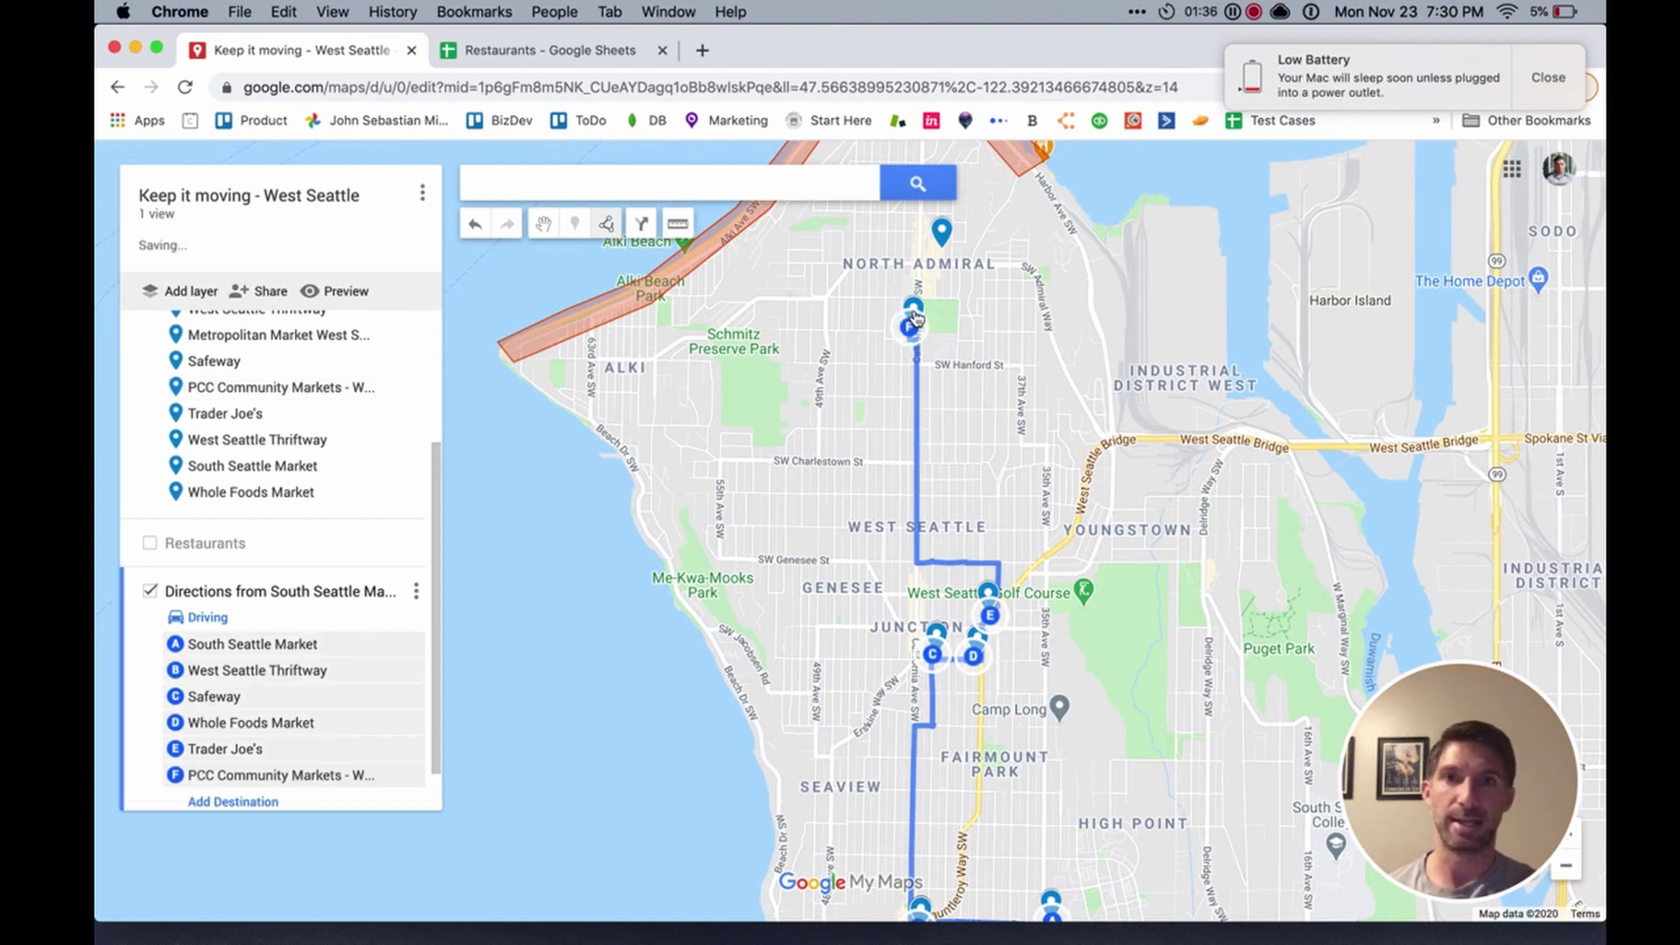
{"action": "left_click", "coordinate": [262, 802]}
{"action": "scroll", "coordinate": [284, 593], "scroll_direction": "down", "scroll_amount": 1}
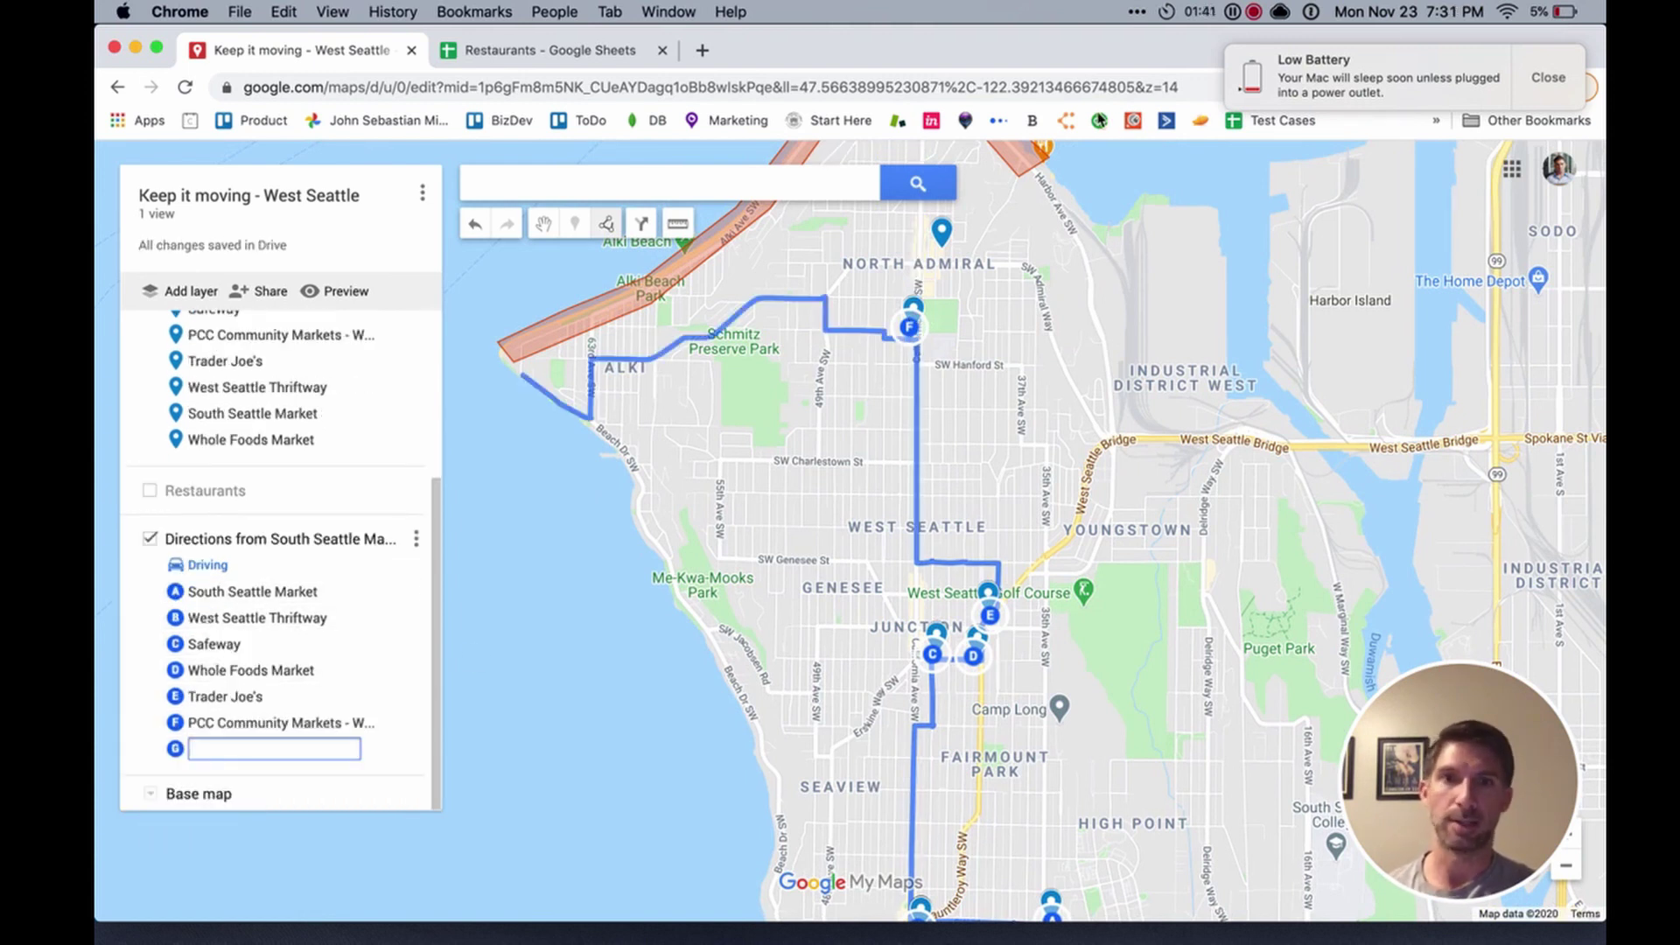
{"action": "left_click", "coordinate": [942, 230]}
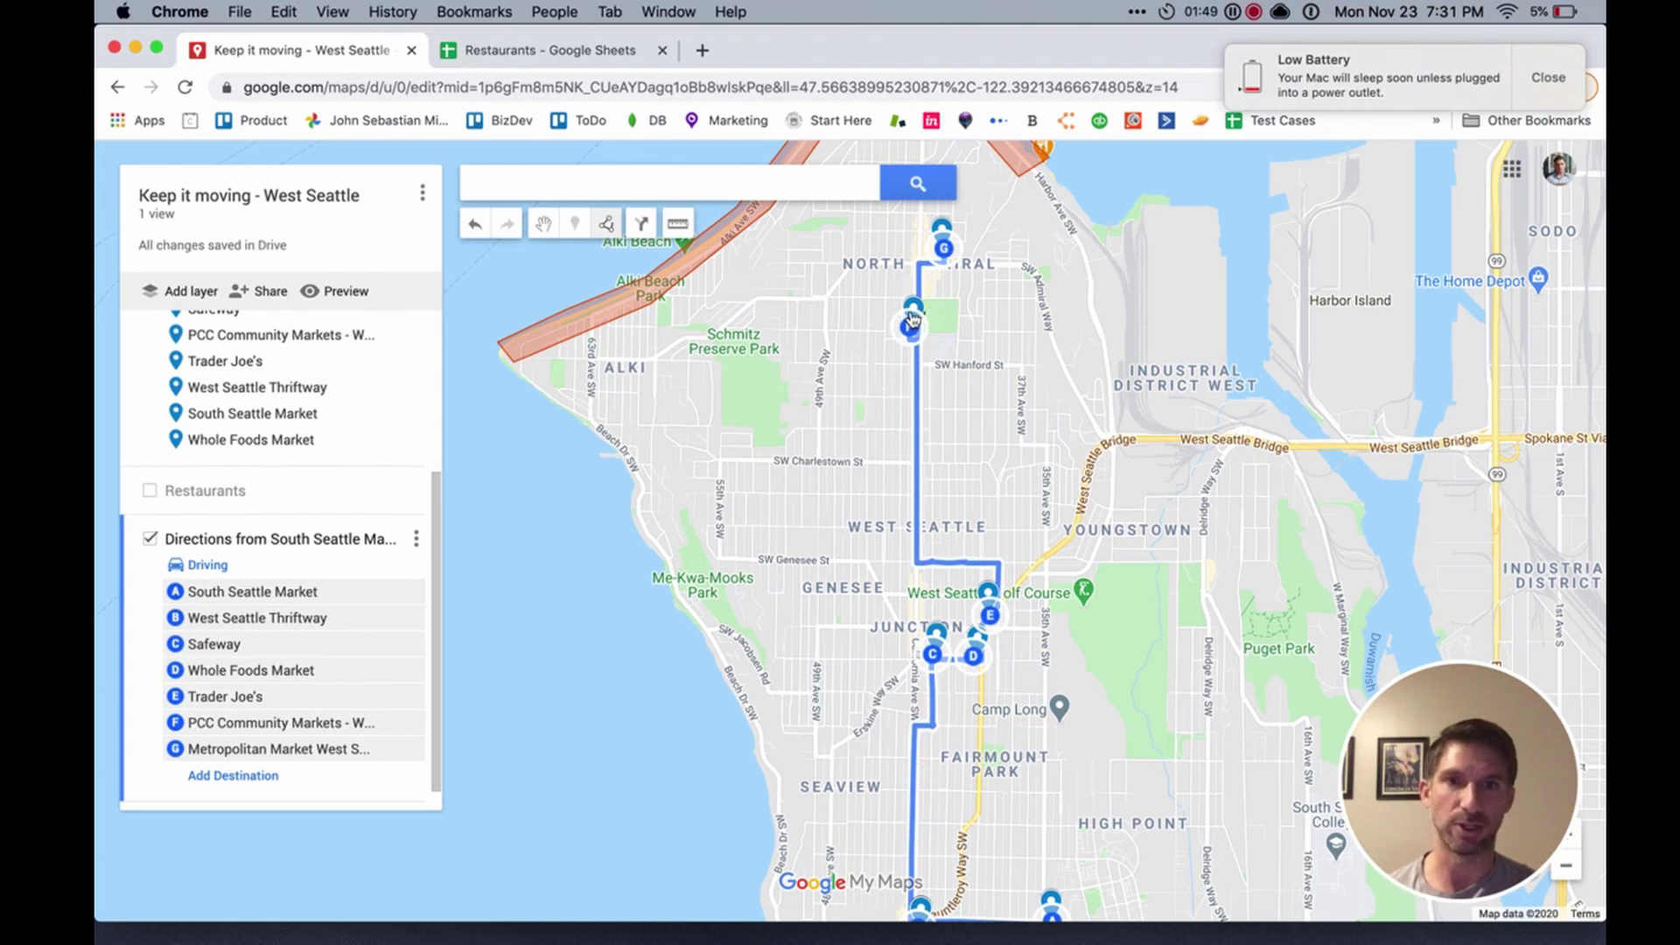
{"action": "left_click_drag", "start_coordinate": [992, 399], "coordinate": [1006, 254]}
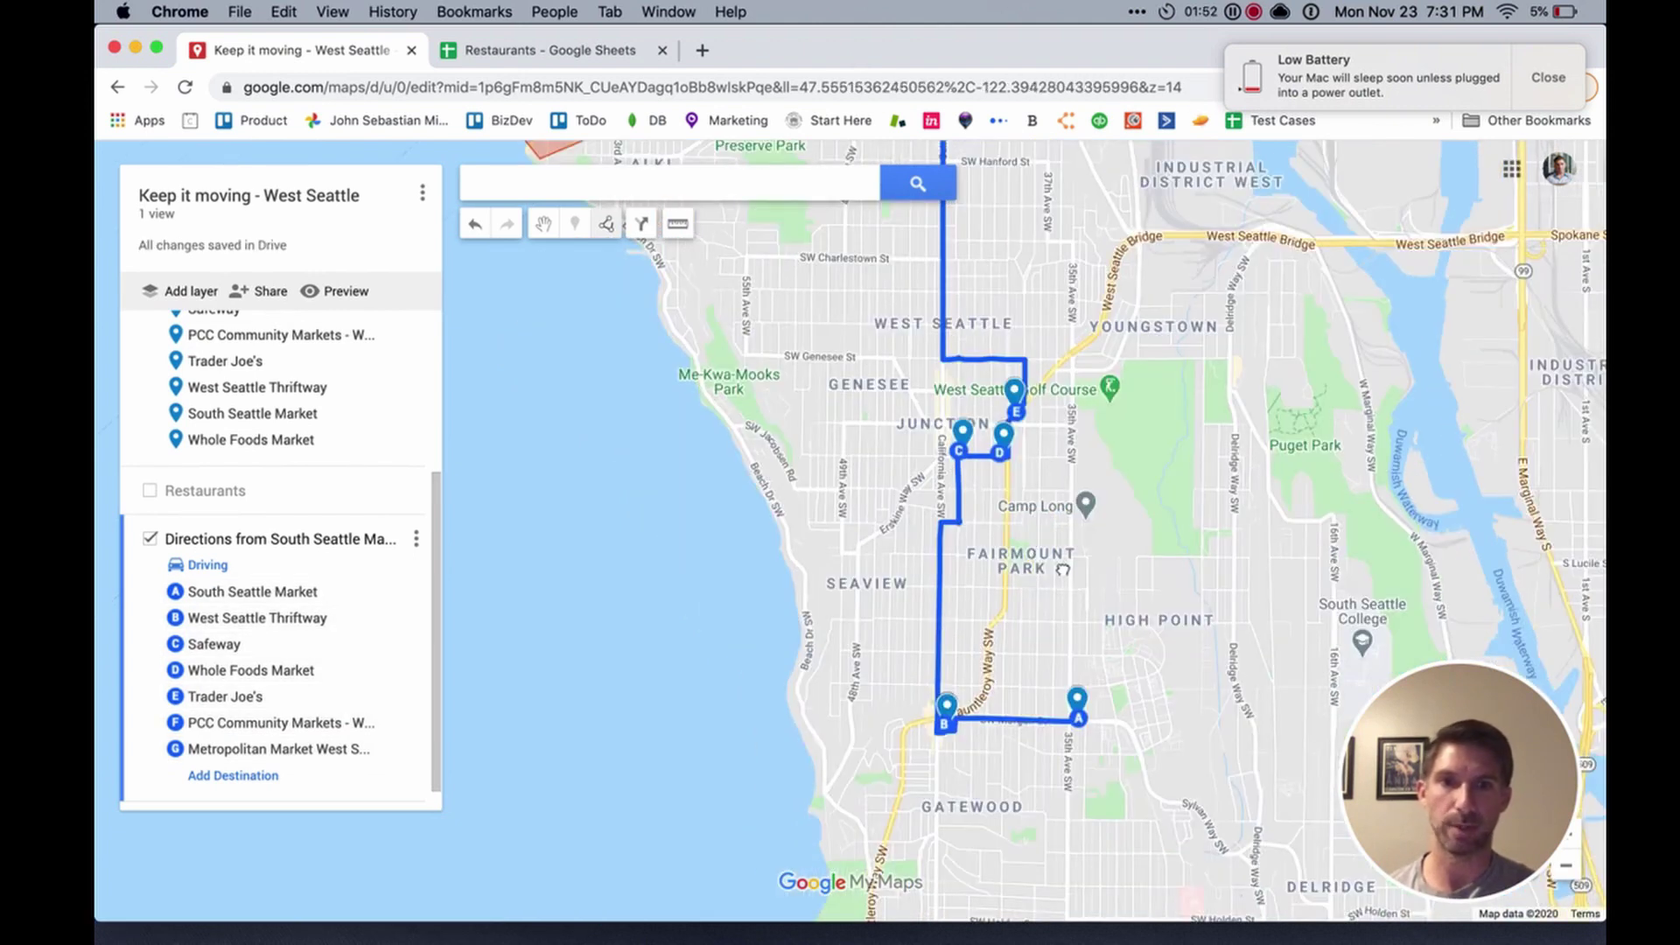
{"action": "left_click_drag", "start_coordinate": [1053, 508], "coordinate": [1055, 672]}
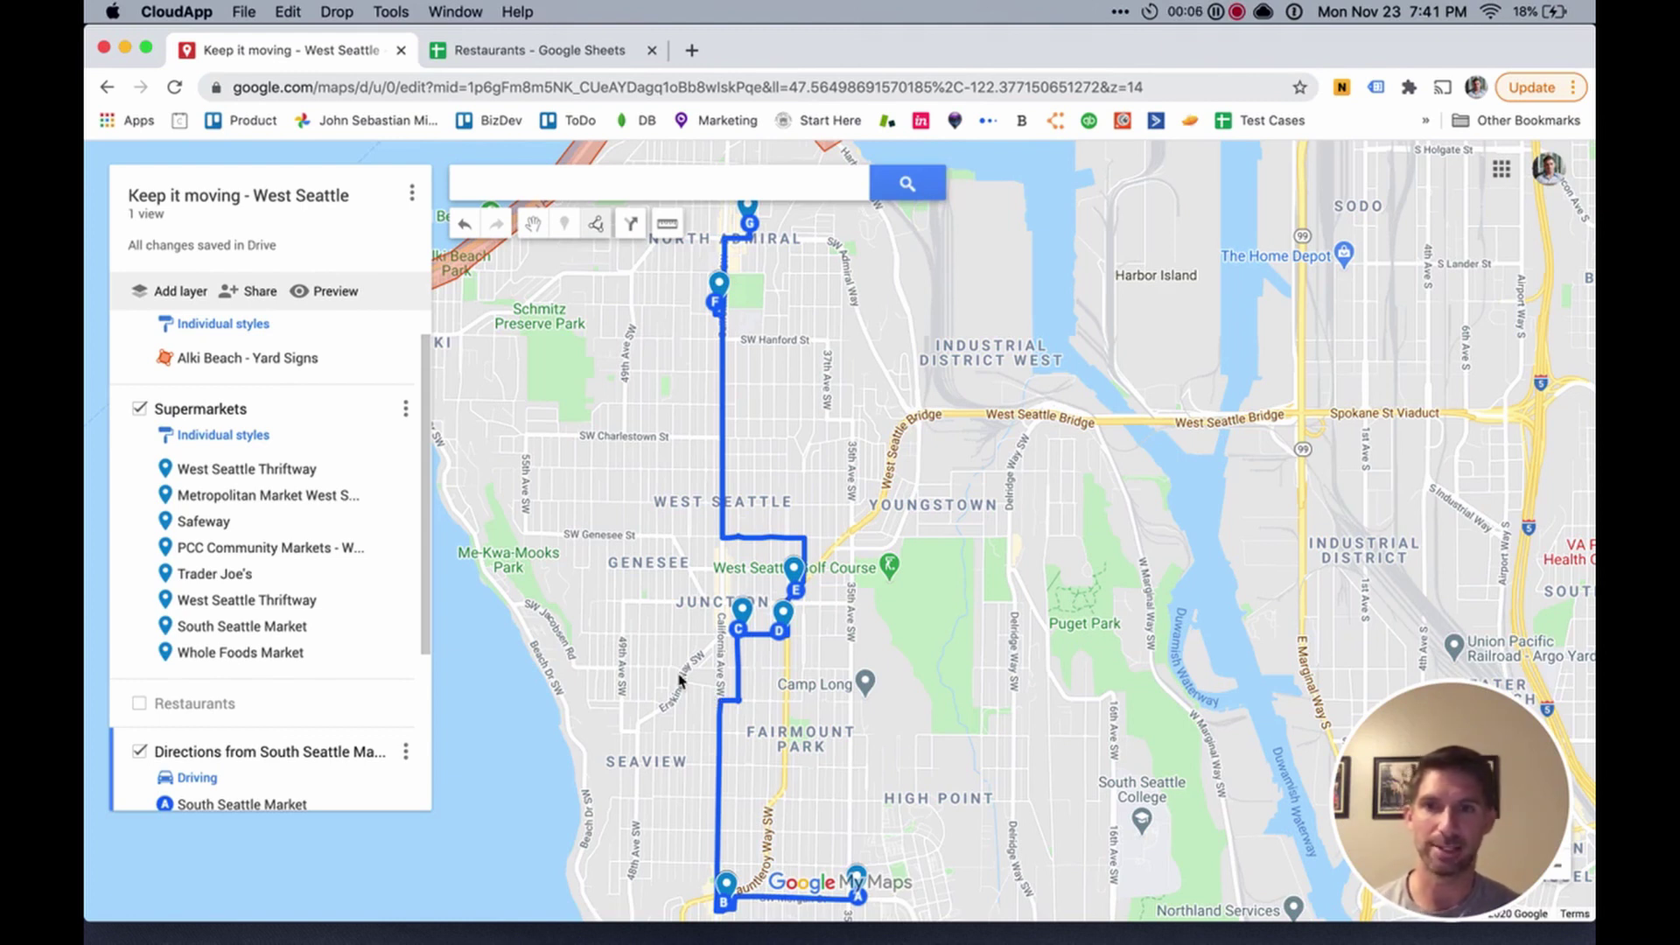
{"action": "left_click", "coordinate": [145, 763]}
{"action": "left_click", "coordinate": [140, 752]}
{"action": "left_click_drag", "start_coordinate": [786, 289], "coordinate": [794, 329]}
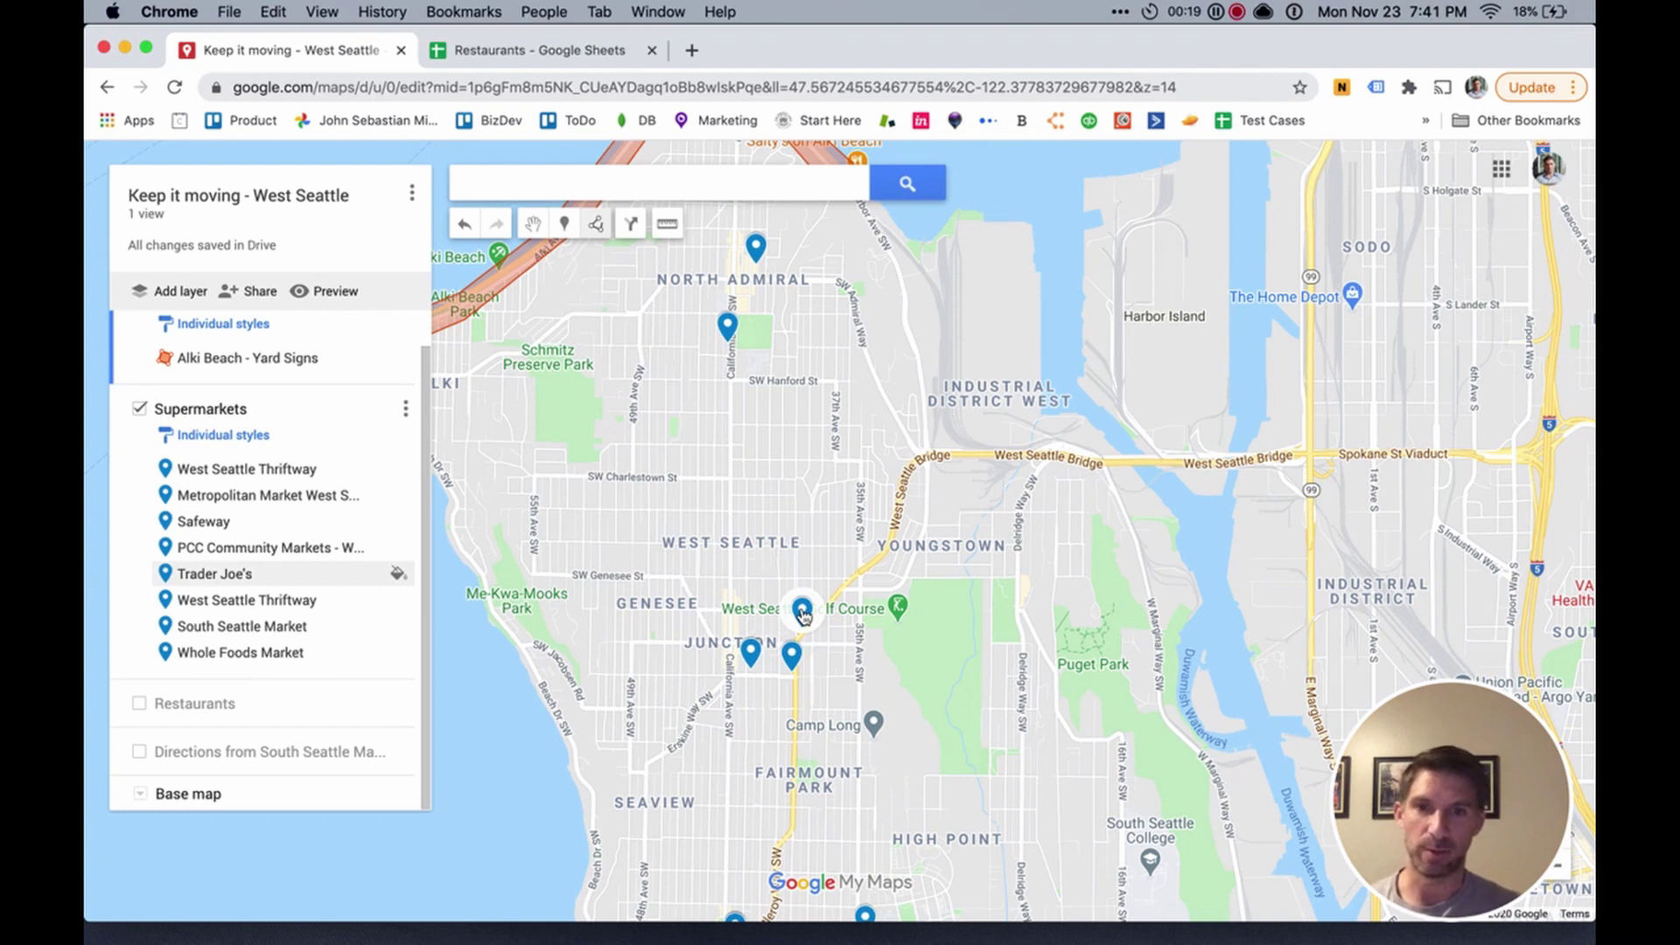
{"action": "left_click", "coordinate": [139, 751]}
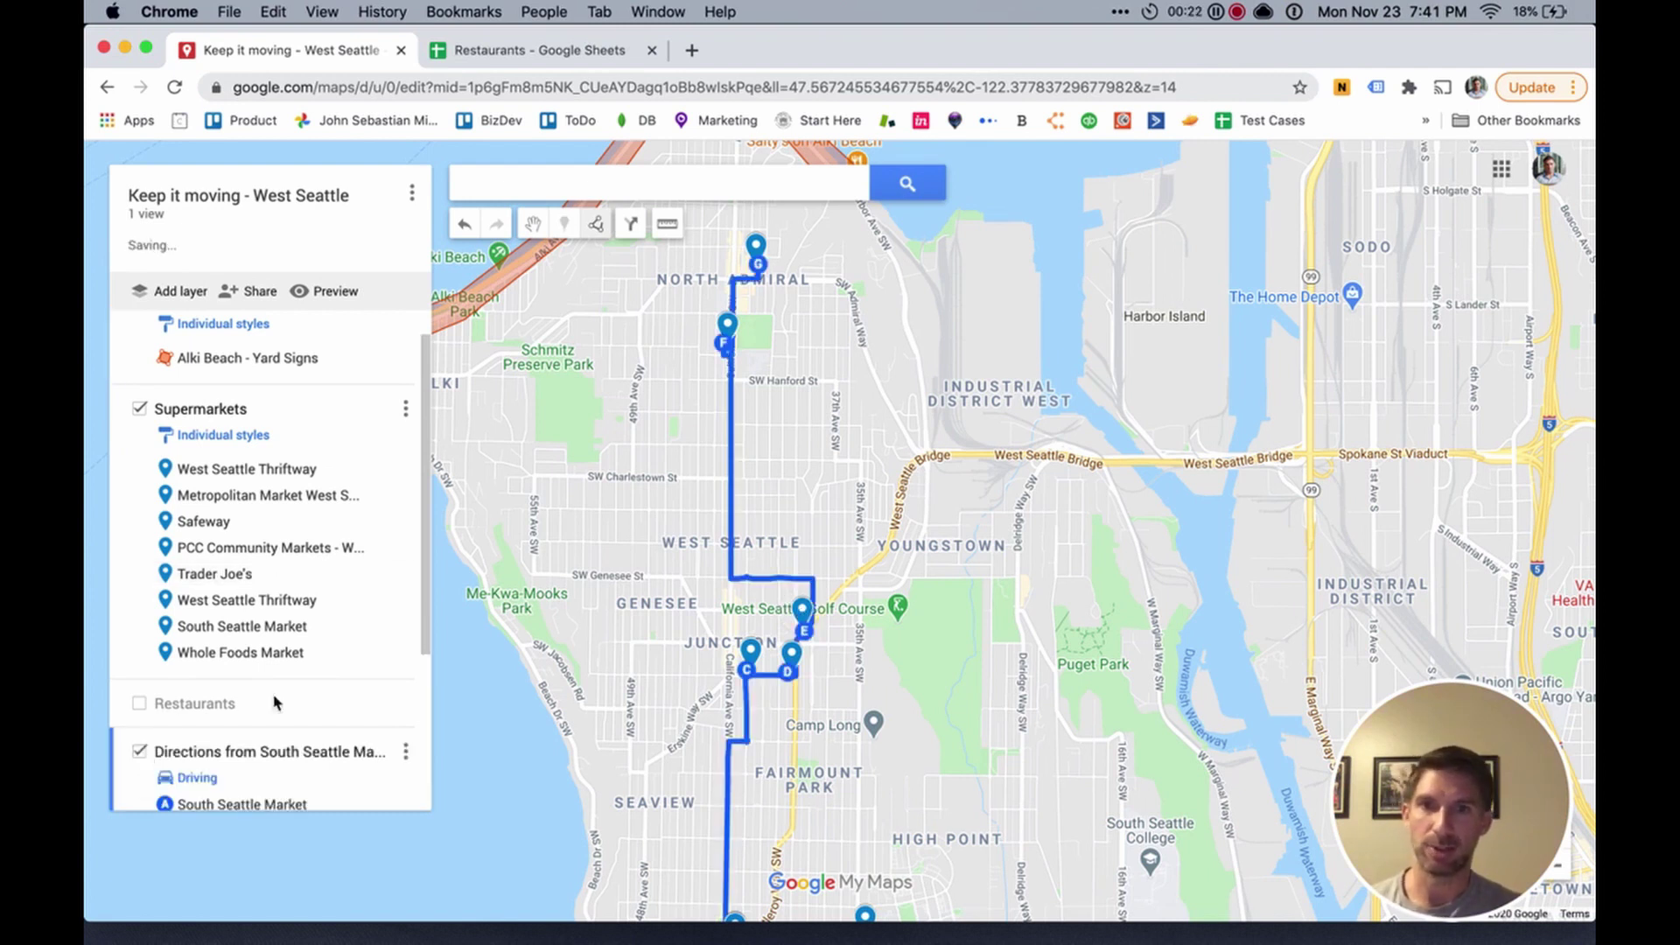
{"action": "scroll", "coordinate": [716, 745], "scroll_direction": "down", "scroll_amount": 2}
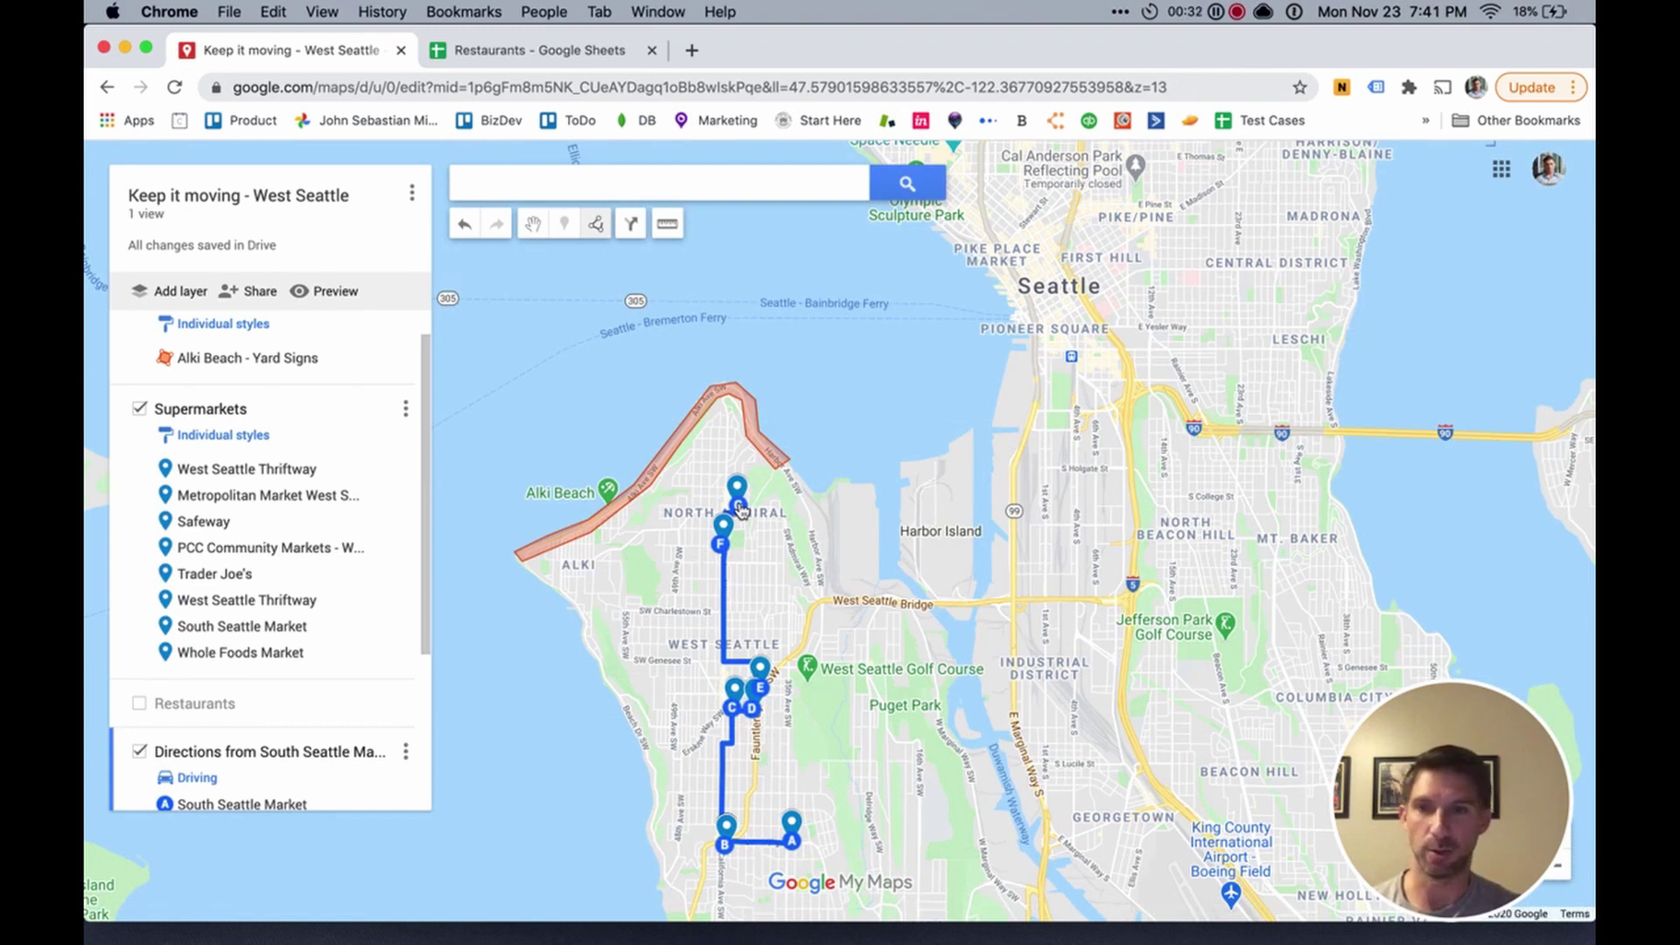
{"action": "scroll", "coordinate": [277, 694], "scroll_direction": "down", "scroll_amount": 2}
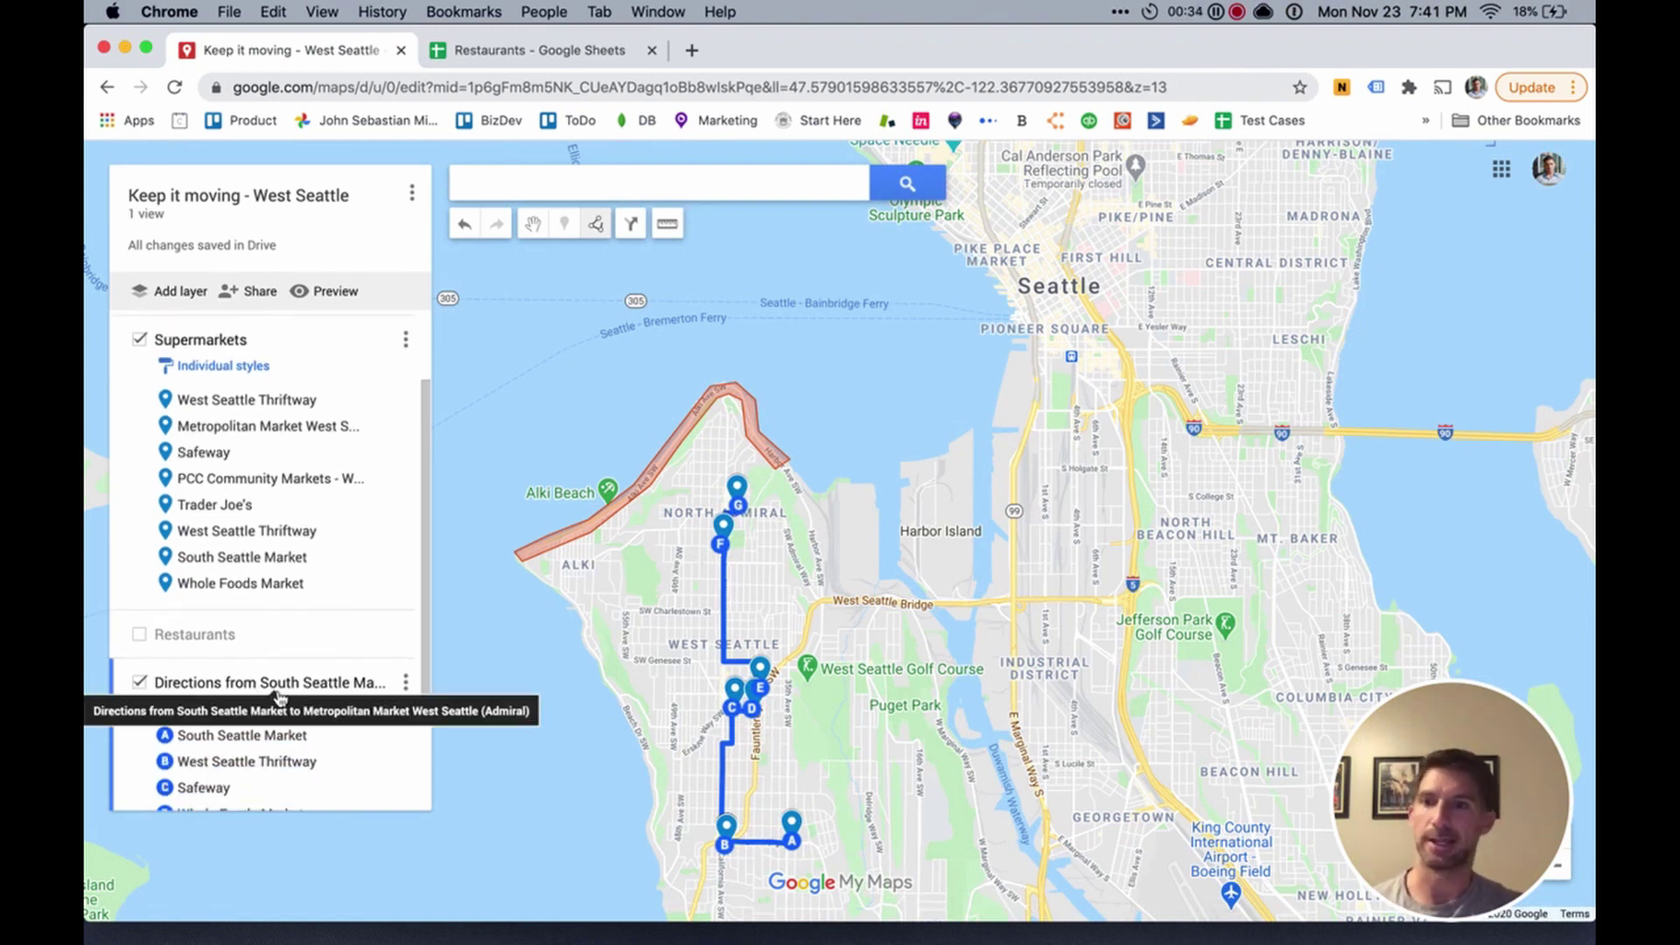
{"action": "scroll", "coordinate": [279, 695], "scroll_direction": "down", "scroll_amount": 4}
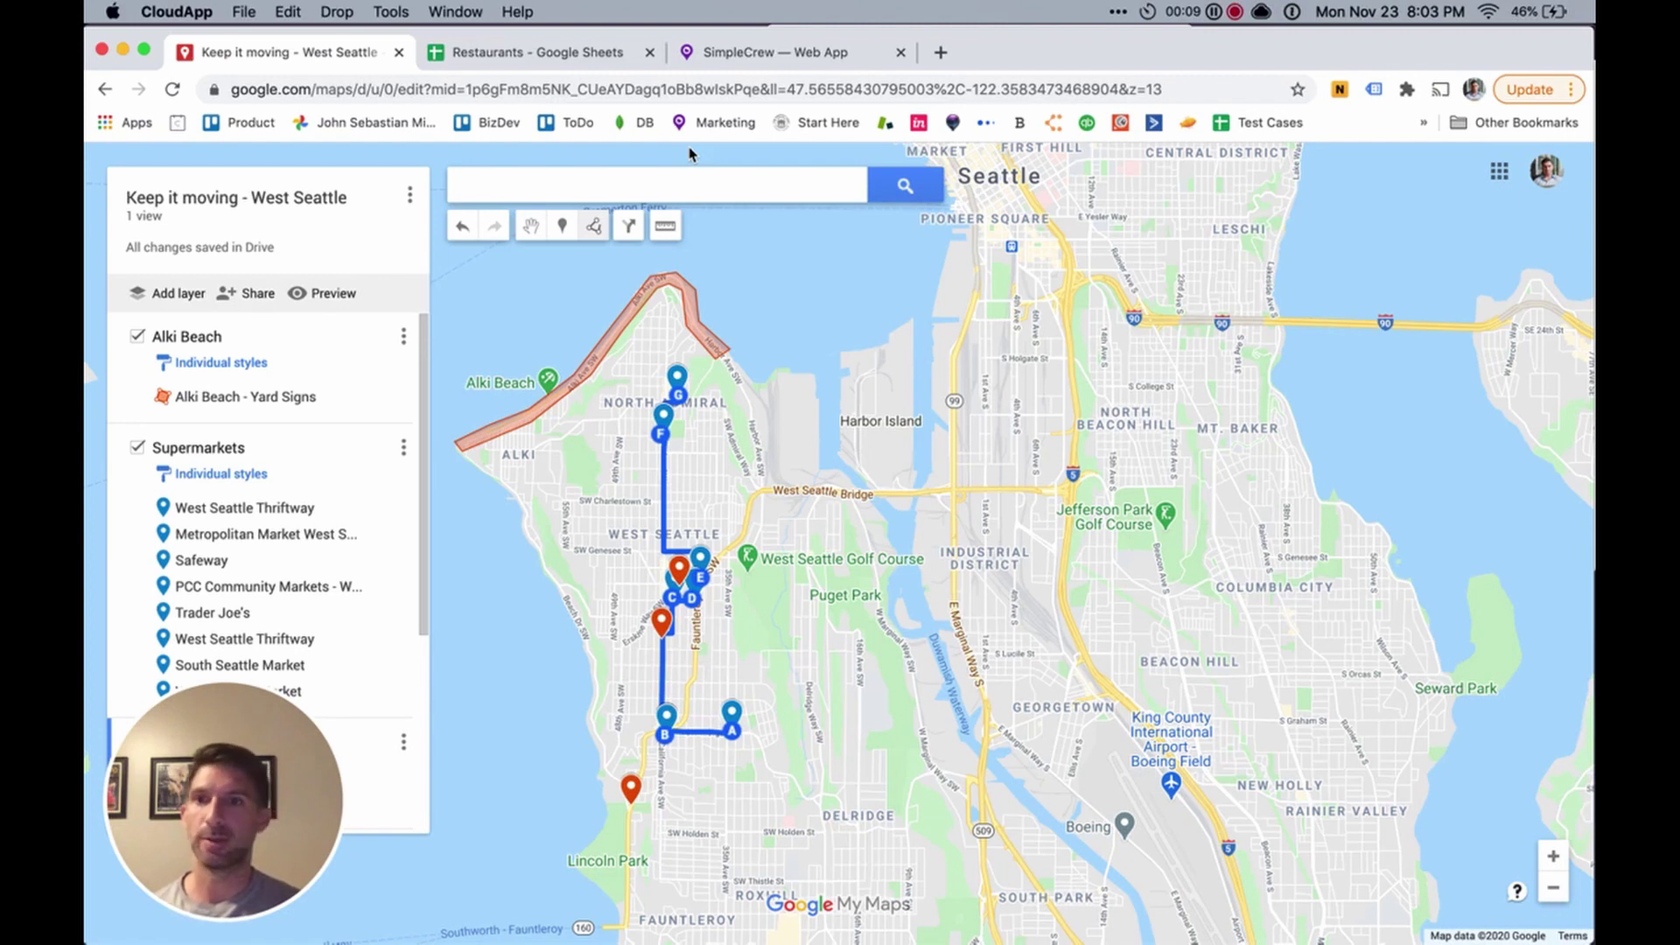
Step: Make the map public with link sharing, copy its share link, and return to SimpleCrew
{"action": "left_click", "coordinate": [255, 296]}
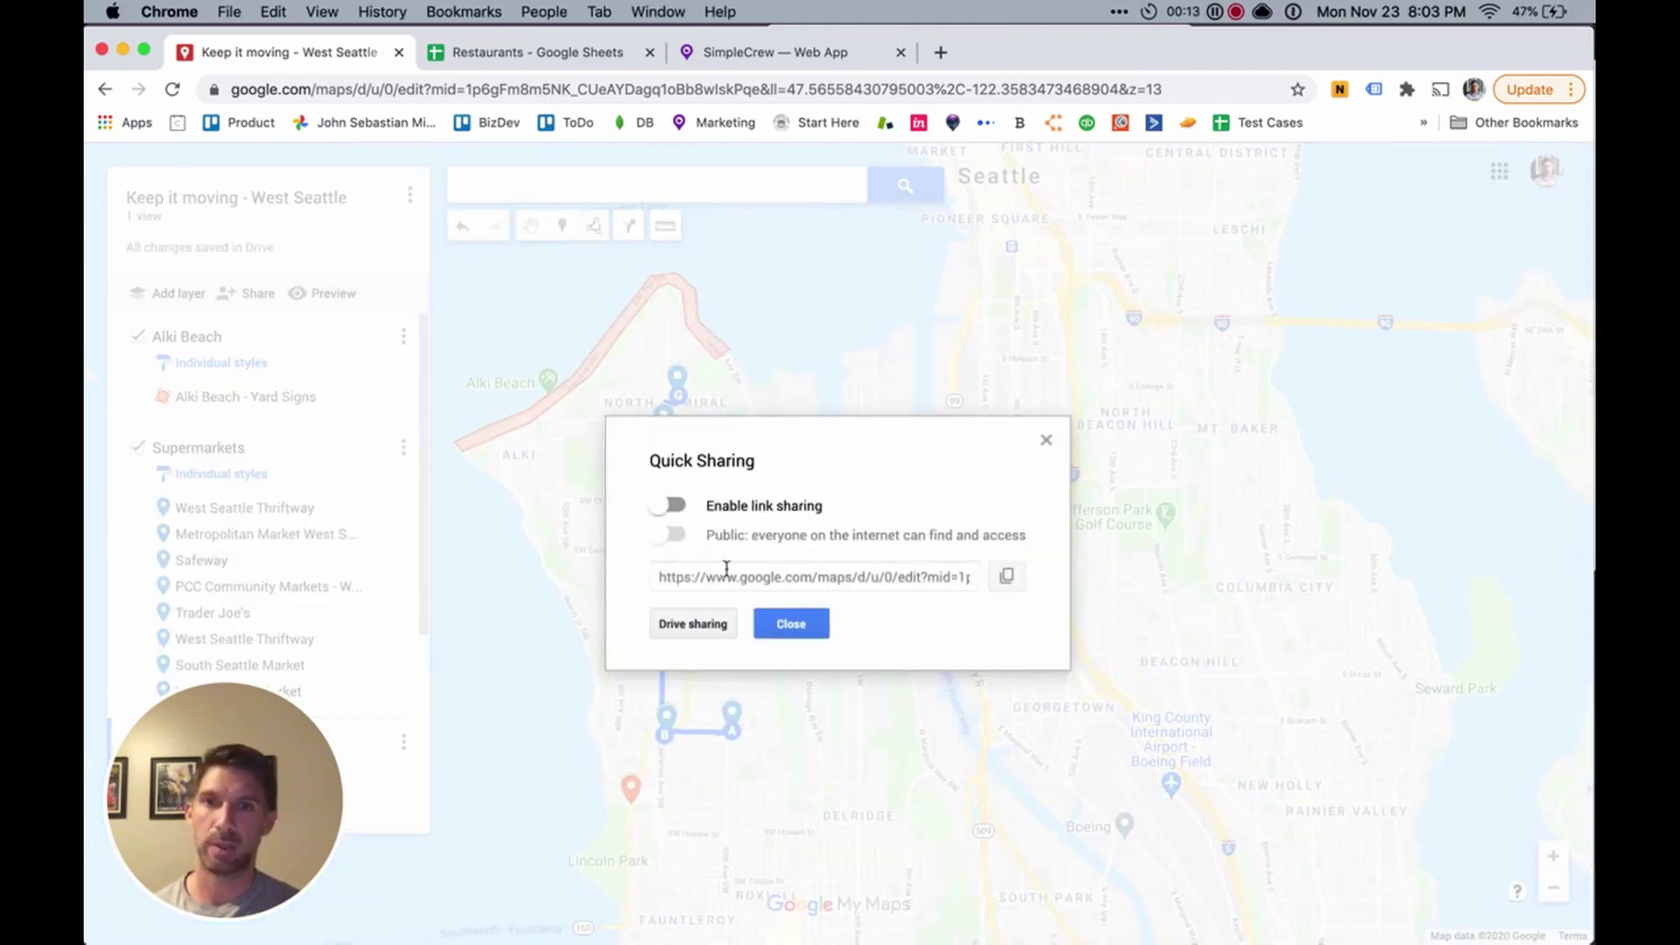
{"action": "left_click", "coordinate": [674, 504]}
{"action": "left_click", "coordinate": [681, 536]}
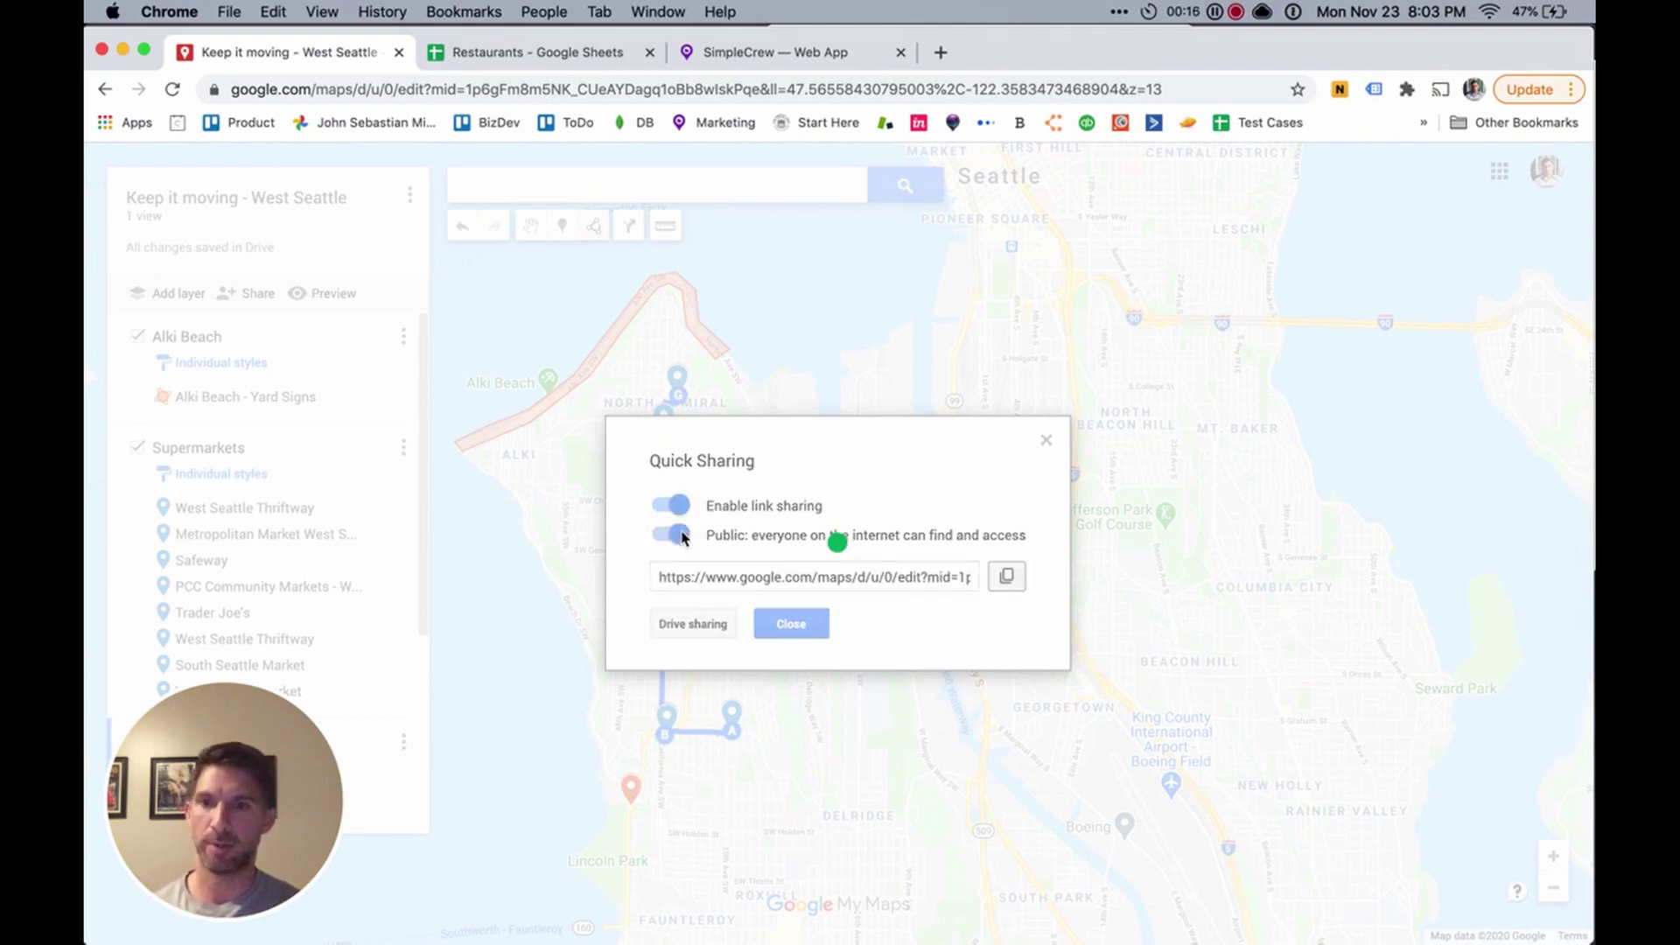
{"action": "left_click", "coordinate": [1008, 578]}
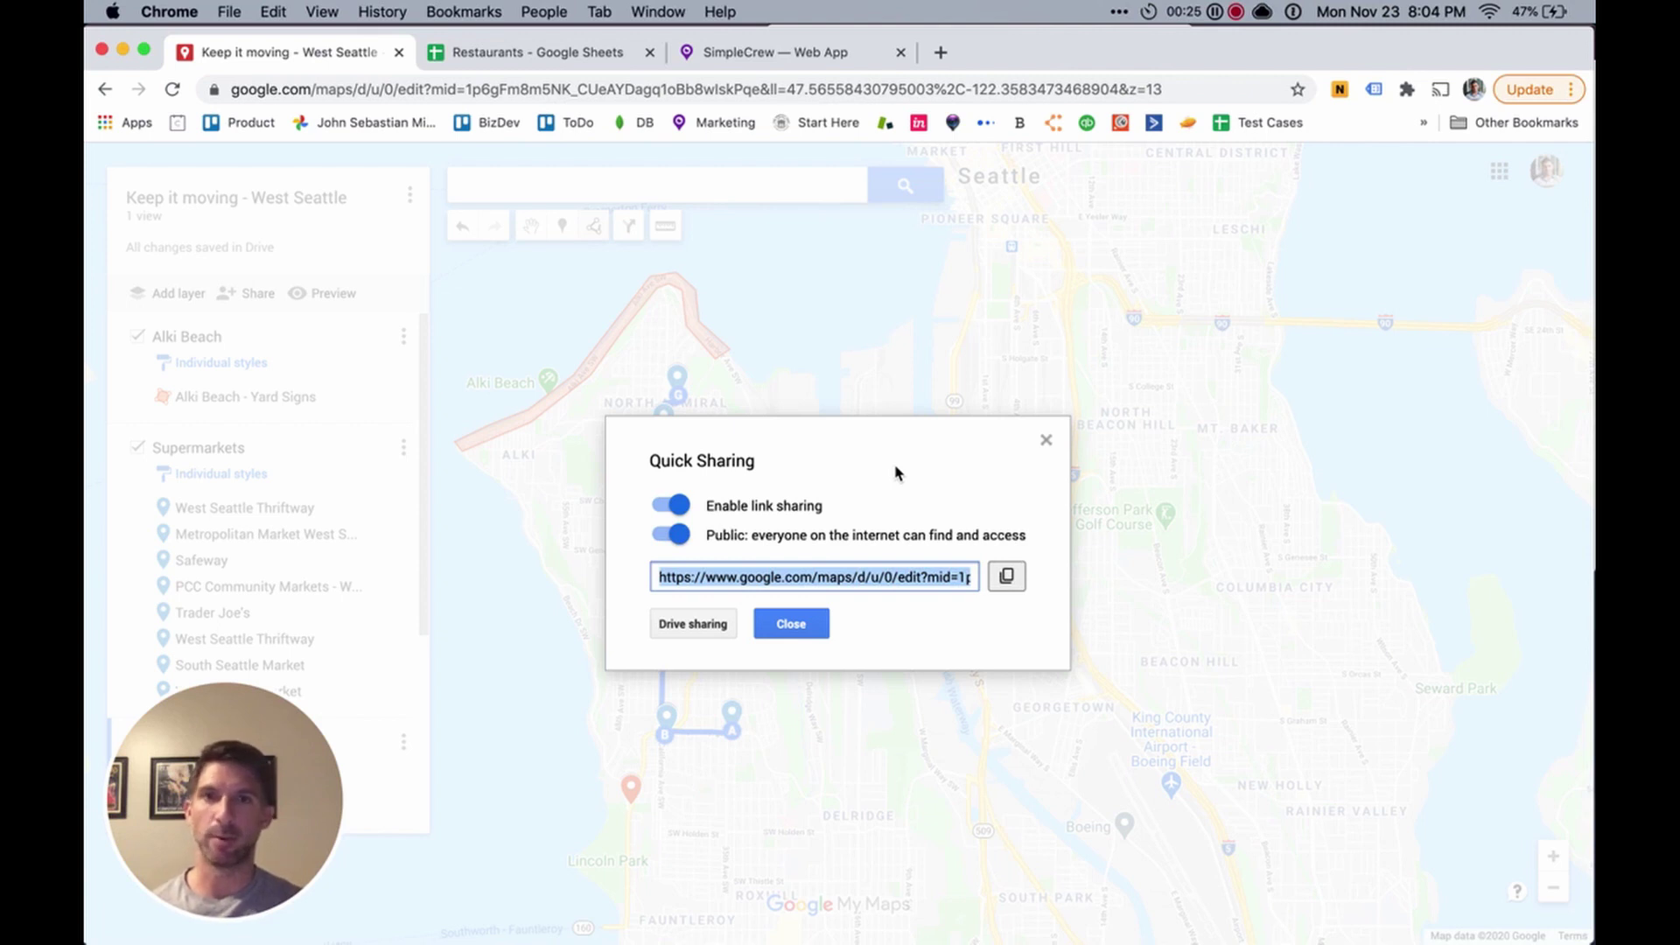
{"action": "left_click", "coordinate": [764, 53]}
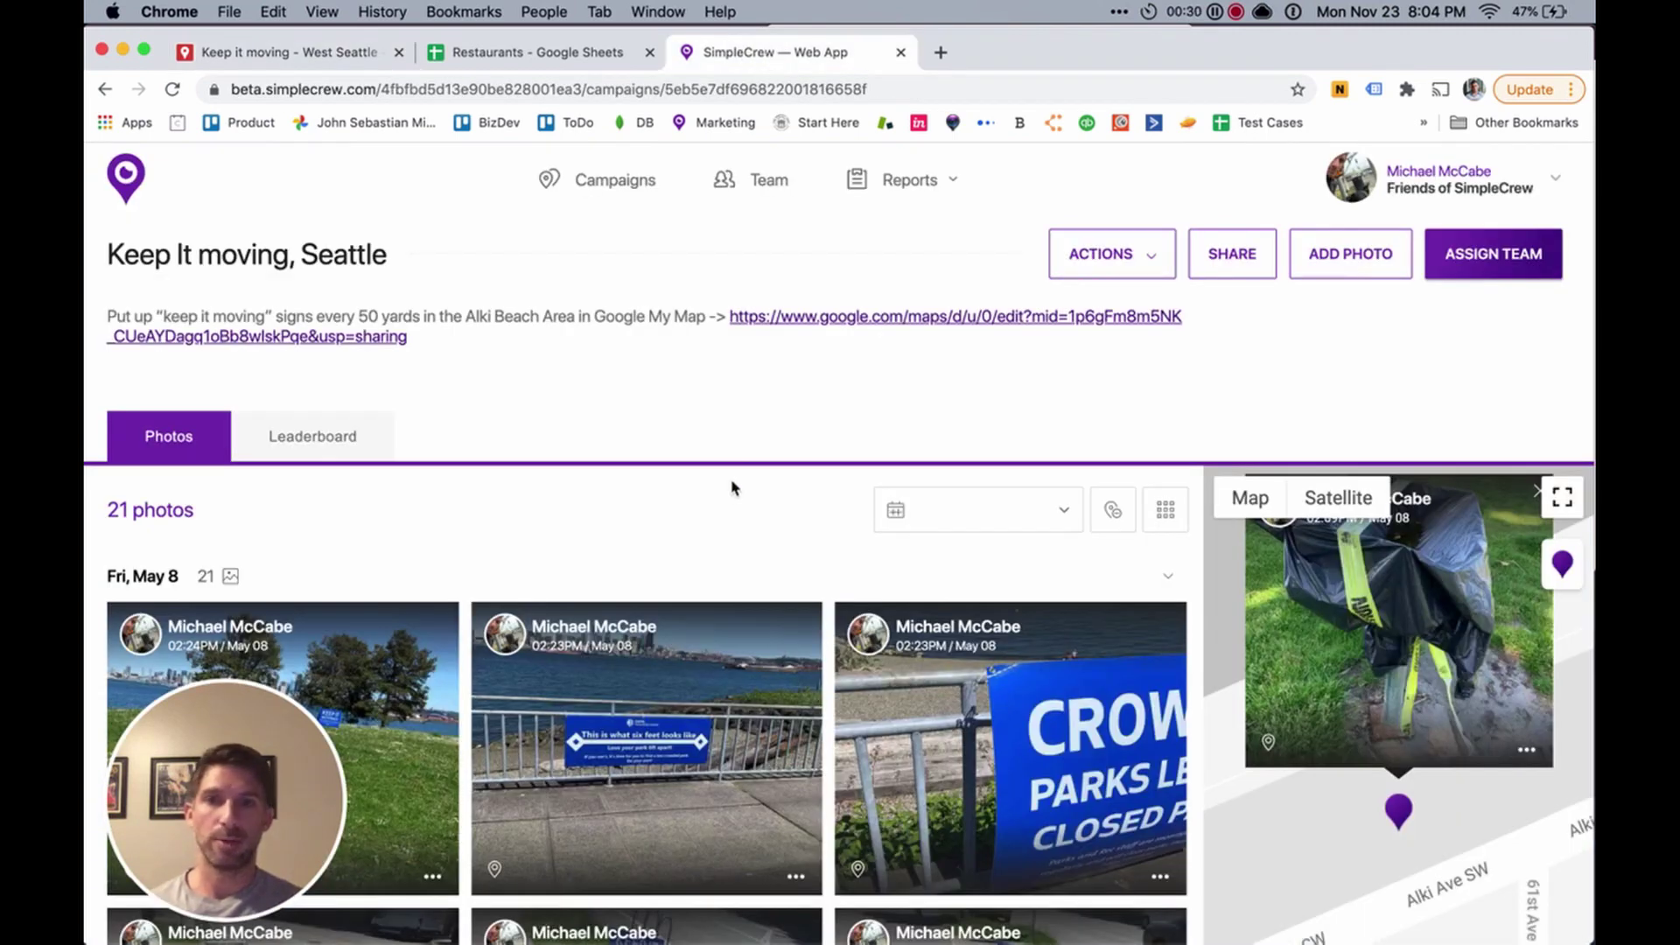
Step: Dismiss the campaign map's photo preview and view the 2:22 PM Keep It Moving photo
{"action": "scroll", "coordinate": [731, 492], "scroll_direction": "down", "scroll_amount": 2}
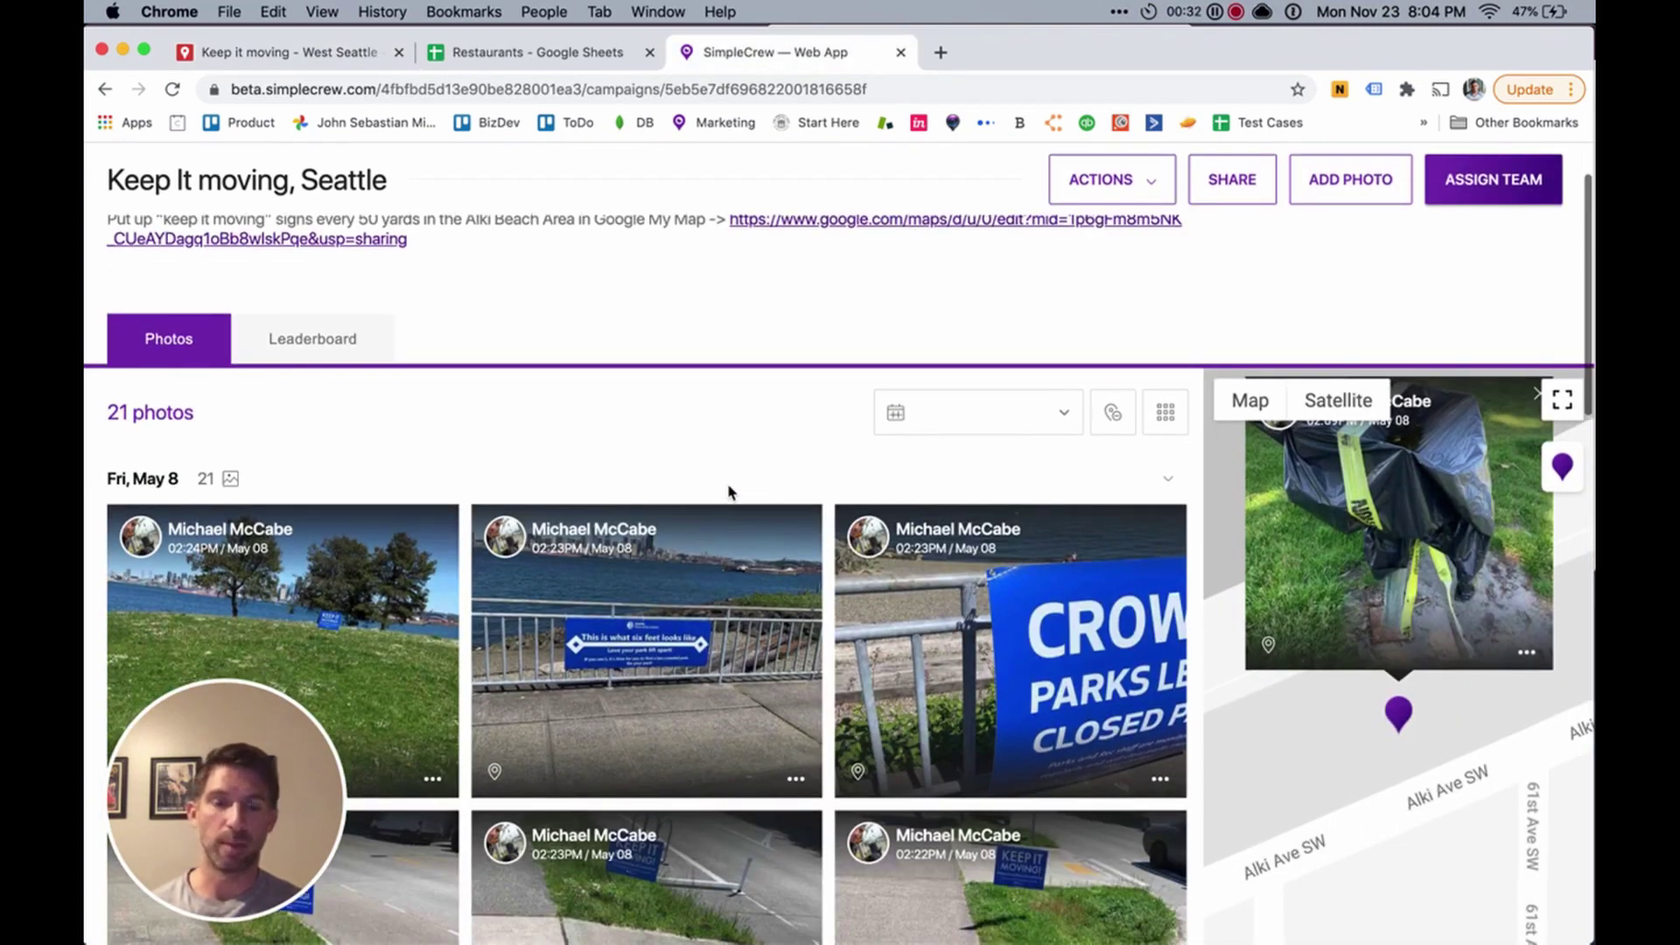
{"action": "left_click", "coordinate": [1537, 394]}
{"action": "scroll", "coordinate": [1306, 636], "scroll_direction": "down", "scroll_amount": 2}
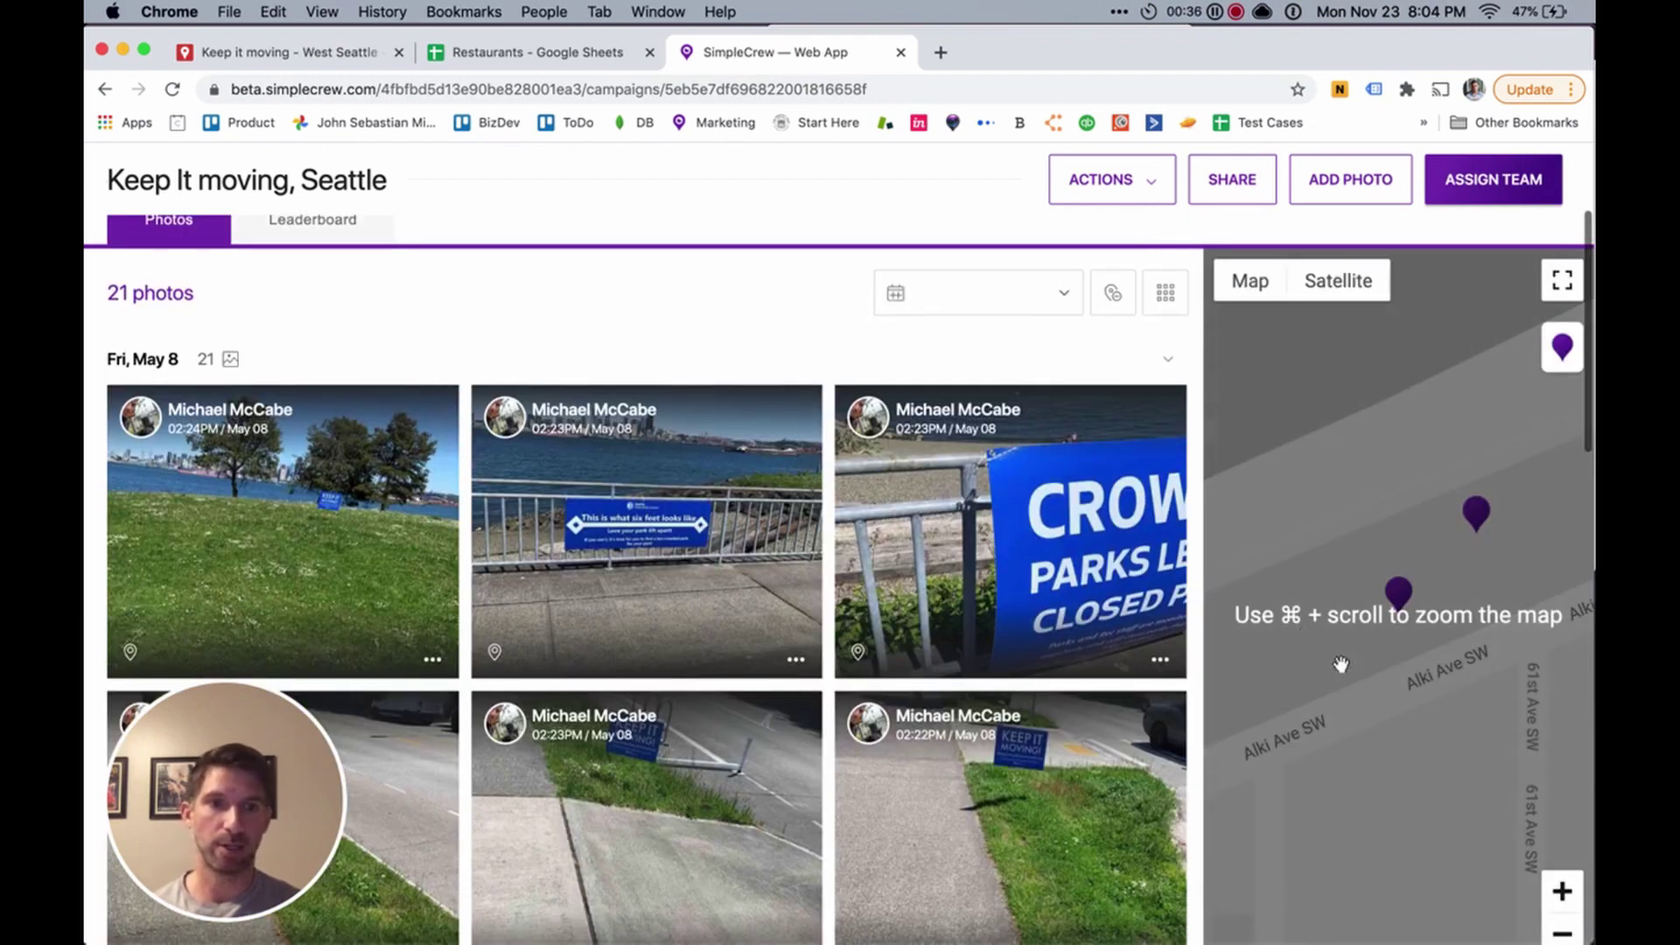
{"action": "scroll", "coordinate": [1339, 700], "scroll_direction": "down", "scroll_amount": 4, "text": "super"}
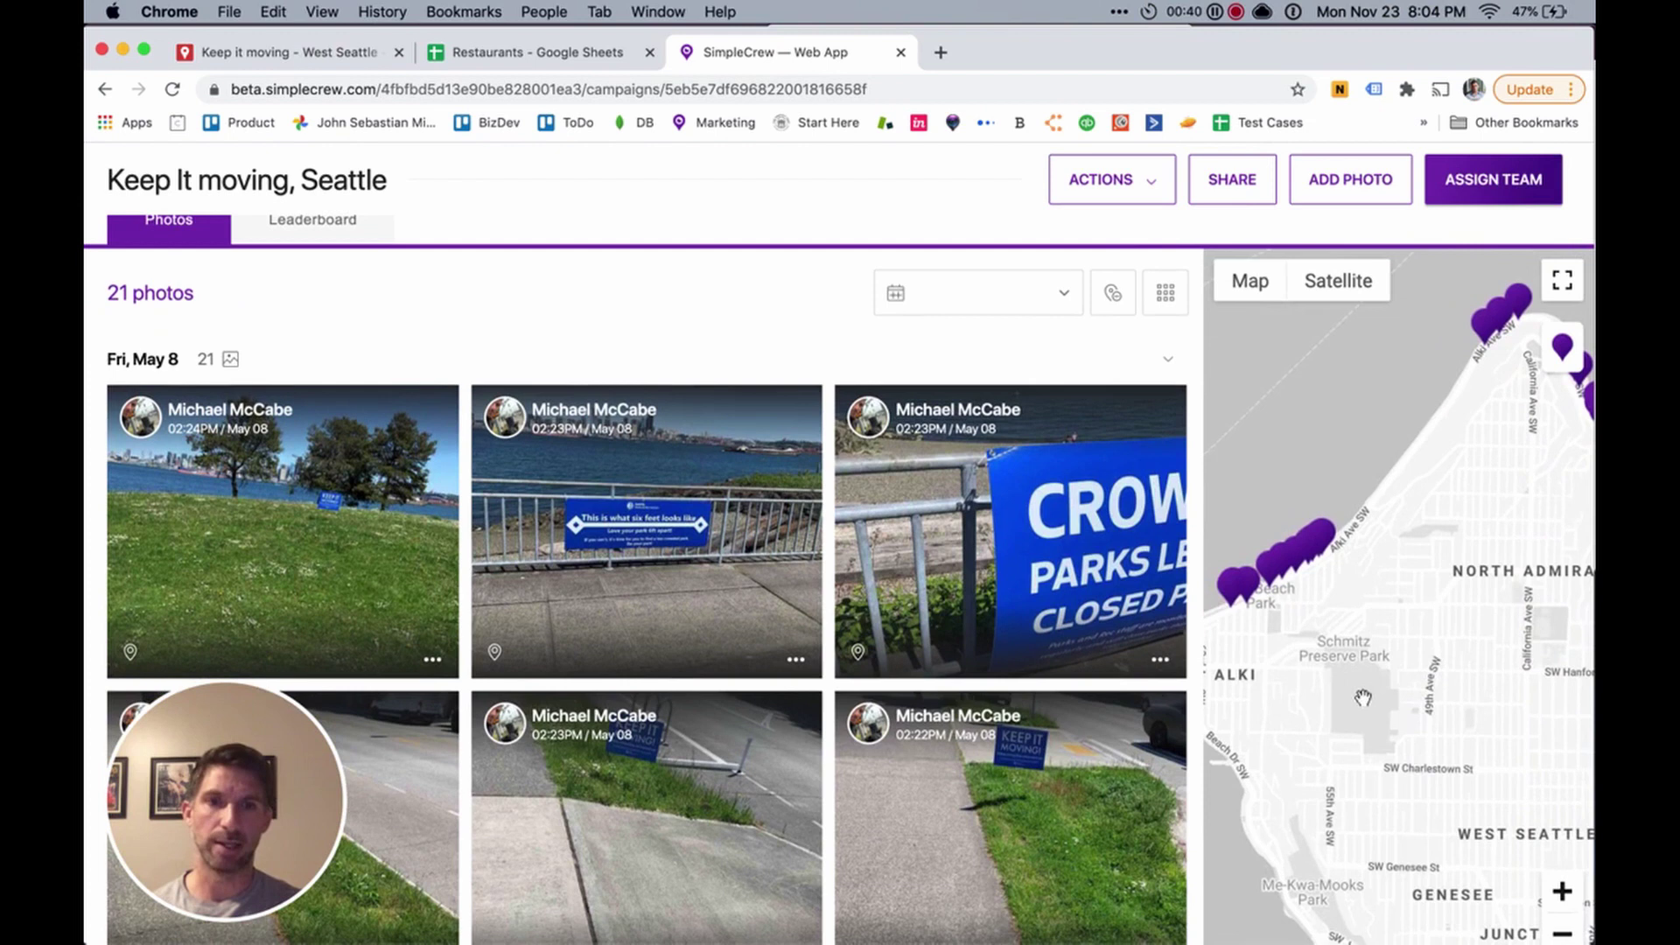
{"action": "left_click", "coordinate": [967, 818]}
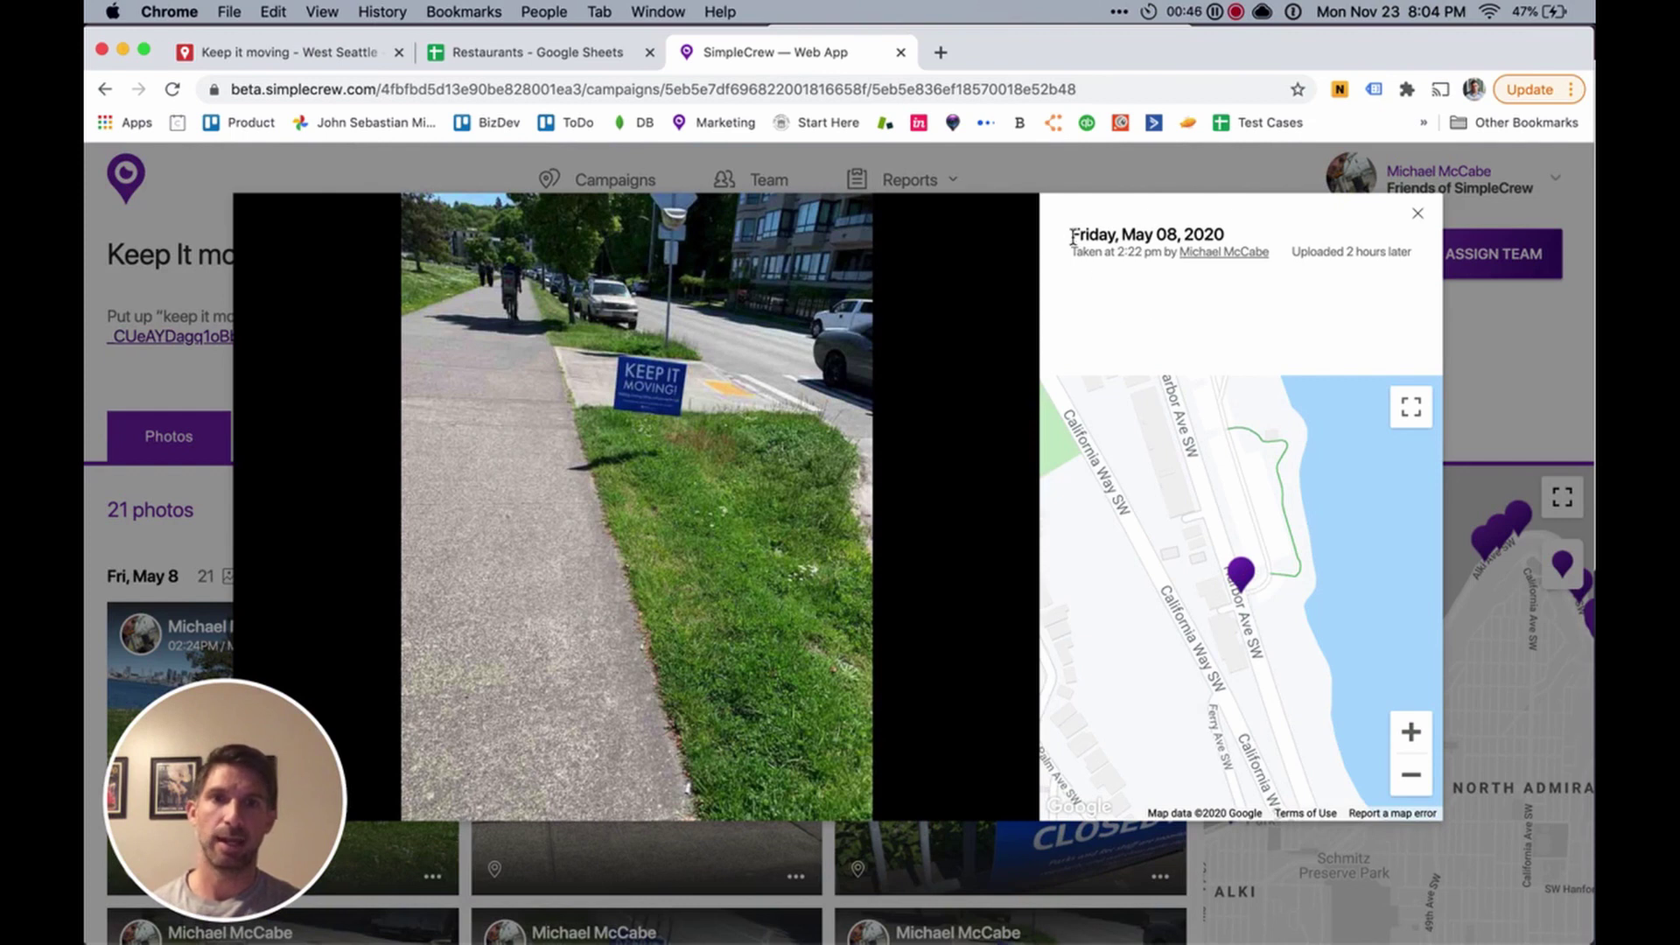
{"action": "left_click", "coordinate": [1418, 213]}
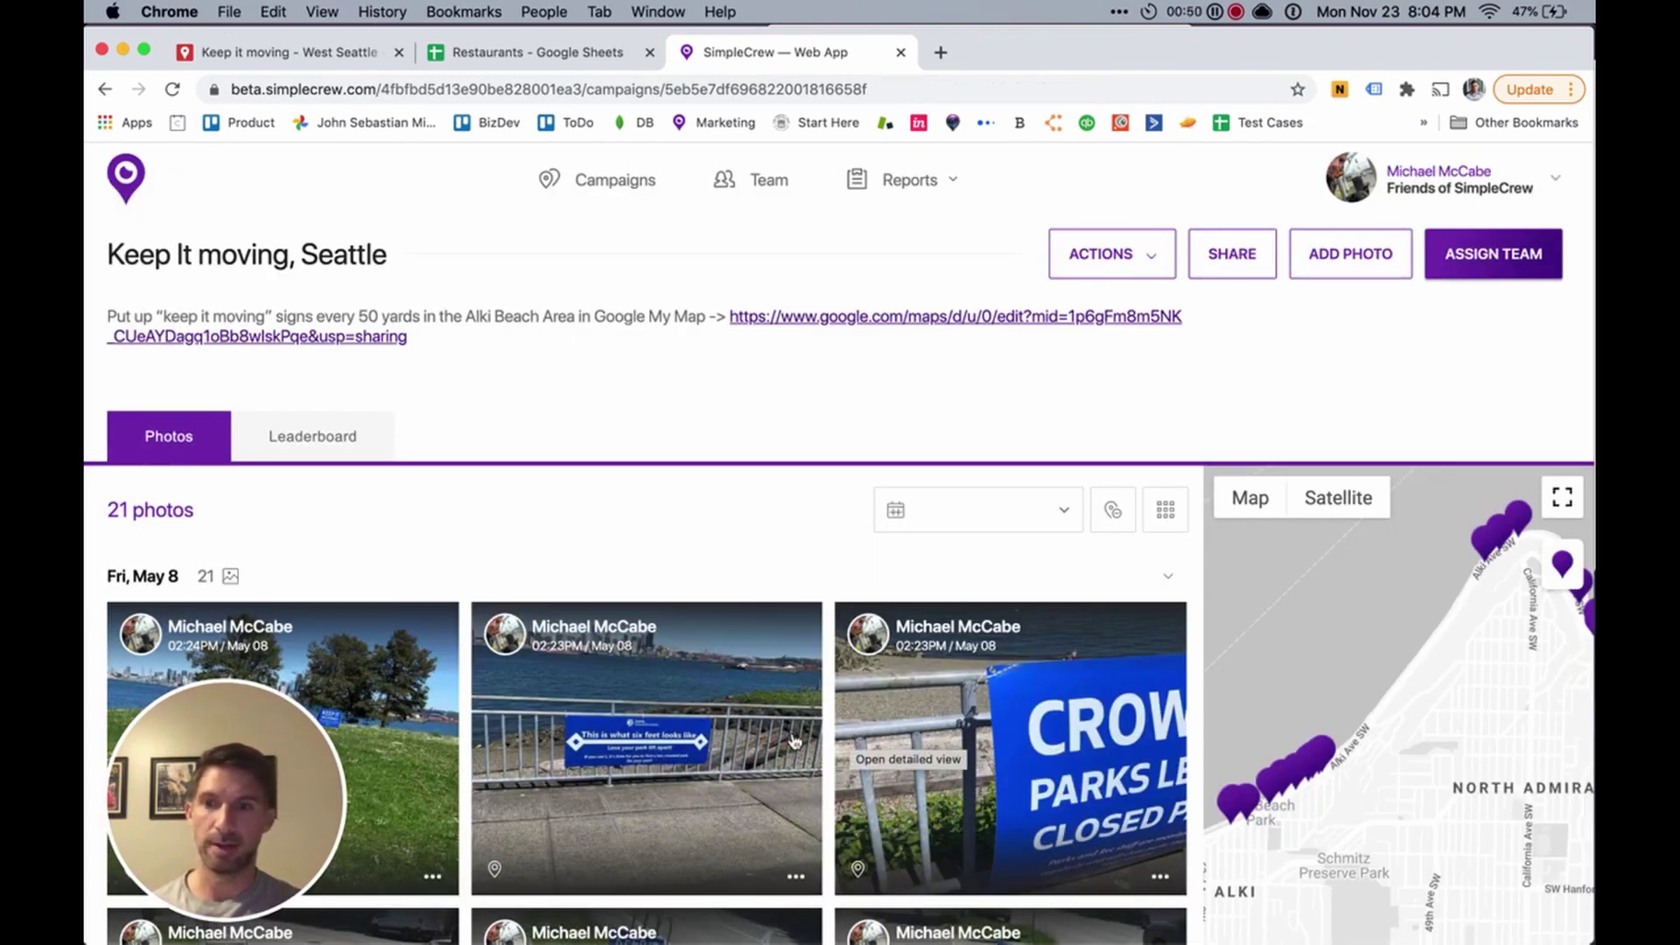
Step: Highlight the Google My Map link in the campaign description
{"action": "scroll", "coordinate": [712, 612], "scroll_direction": "down", "scroll_amount": 3}
{"action": "scroll", "coordinate": [713, 622], "scroll_direction": "up", "scroll_amount": 3}
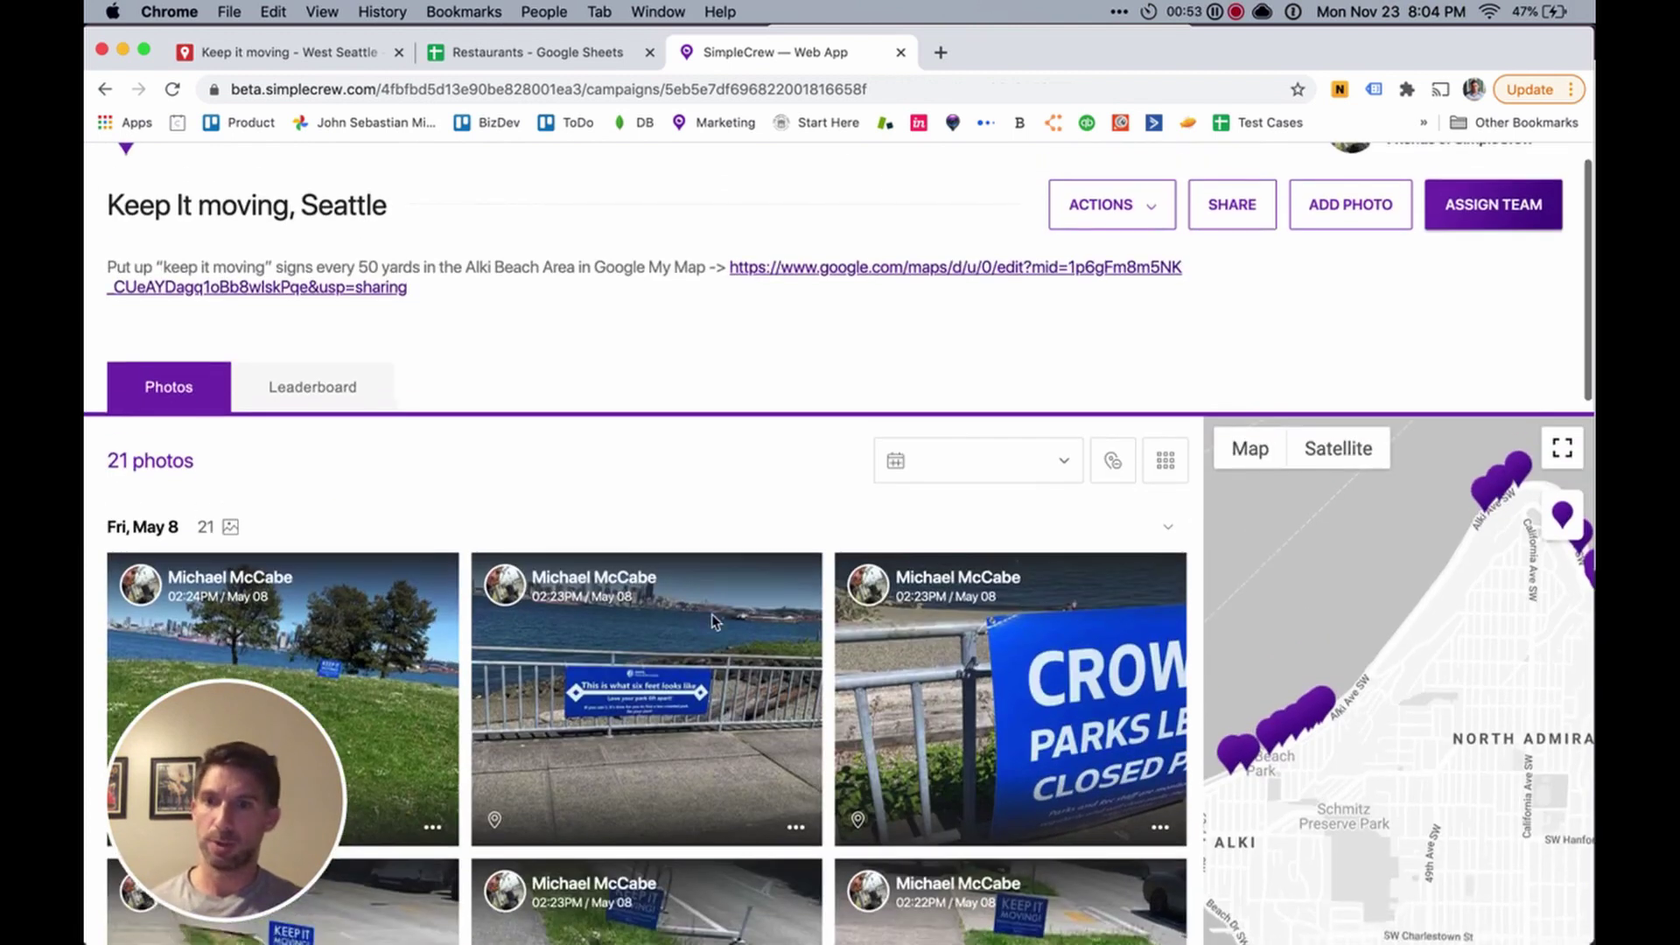
{"action": "left_click_drag", "start_coordinate": [648, 318], "coordinate": [1188, 366]}
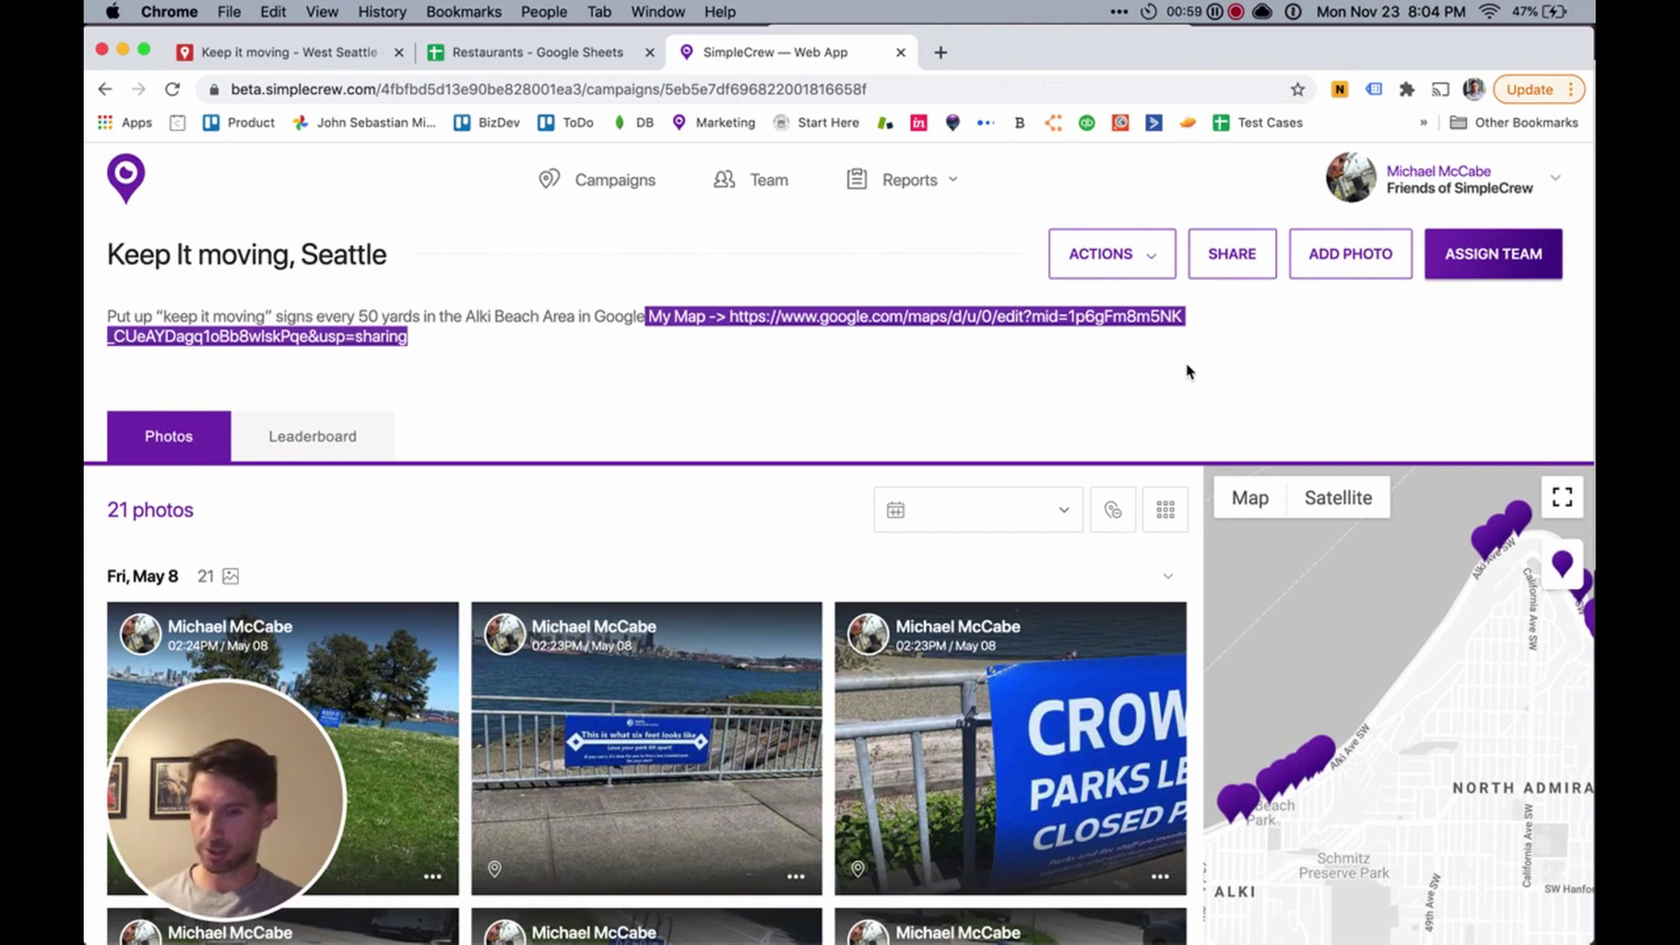
Step: Switch to the phone mirror showing the shared Keep it moving - West Seattle map
{"action": "key", "text": "super+Tab"}
{"action": "key", "text": "super+Tab"}
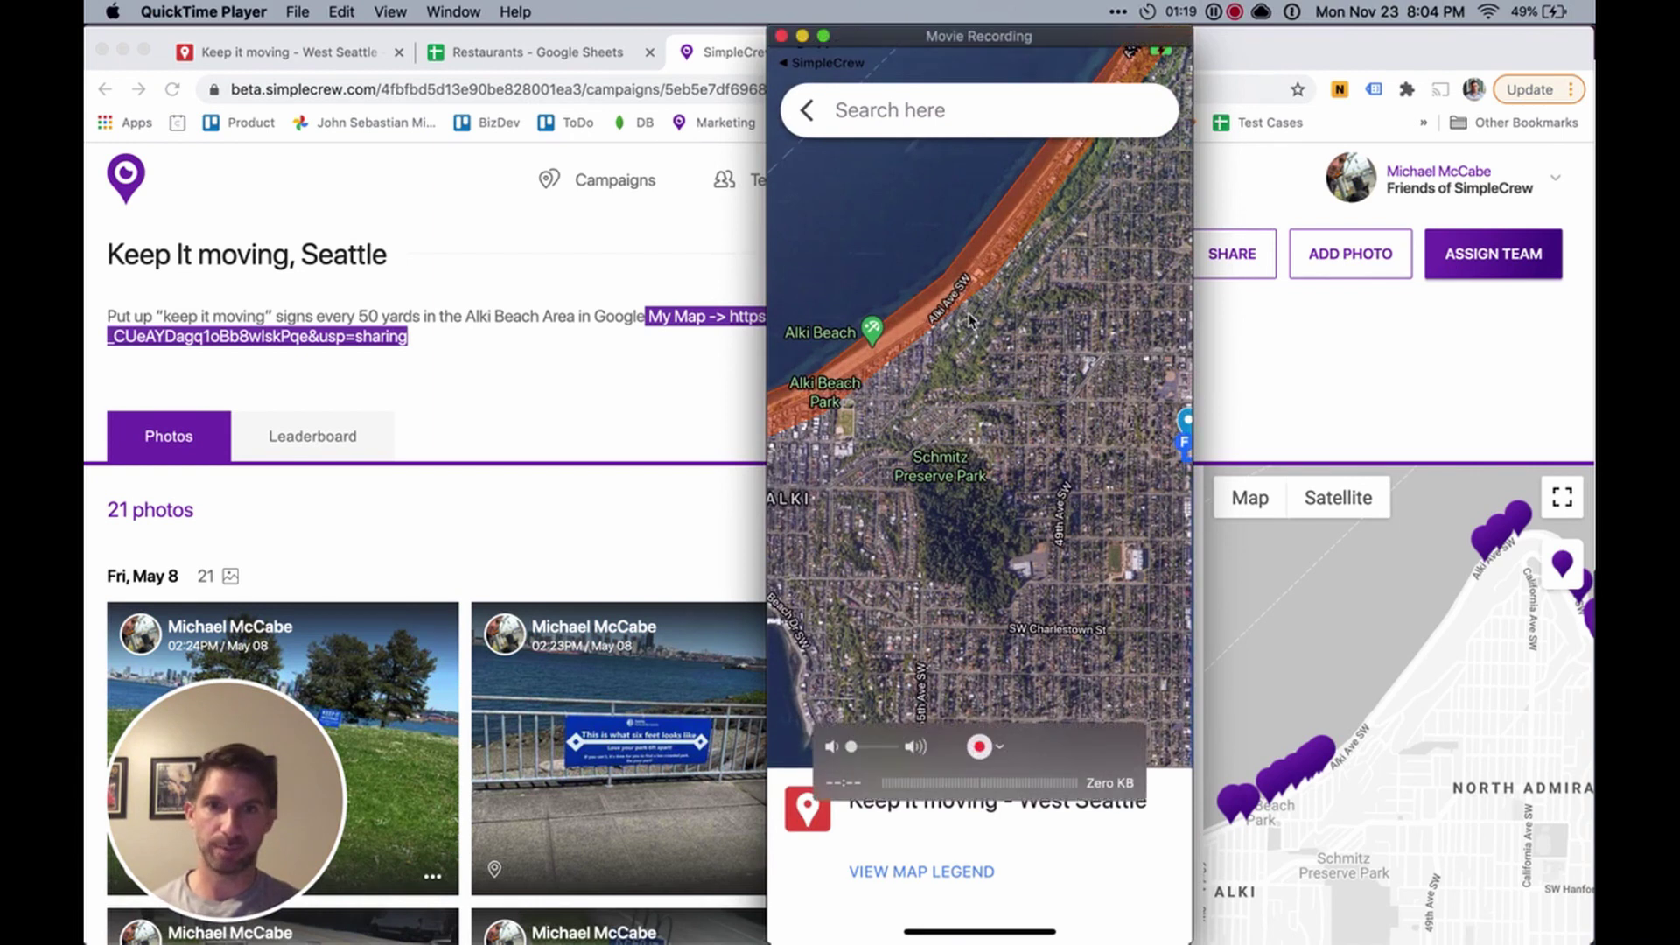
Step: Move the phone mirror aside, bring the browser forward, and pan the campaign map to more sign pins
{"action": "mouse_move", "coordinate": [984, 317]}
{"action": "left_mouse_down"}
{"action": "mouse_move", "coordinate": [1136, 317]}
{"action": "mouse_move", "coordinate": [951, 322]}
{"action": "left_mouse_up"}
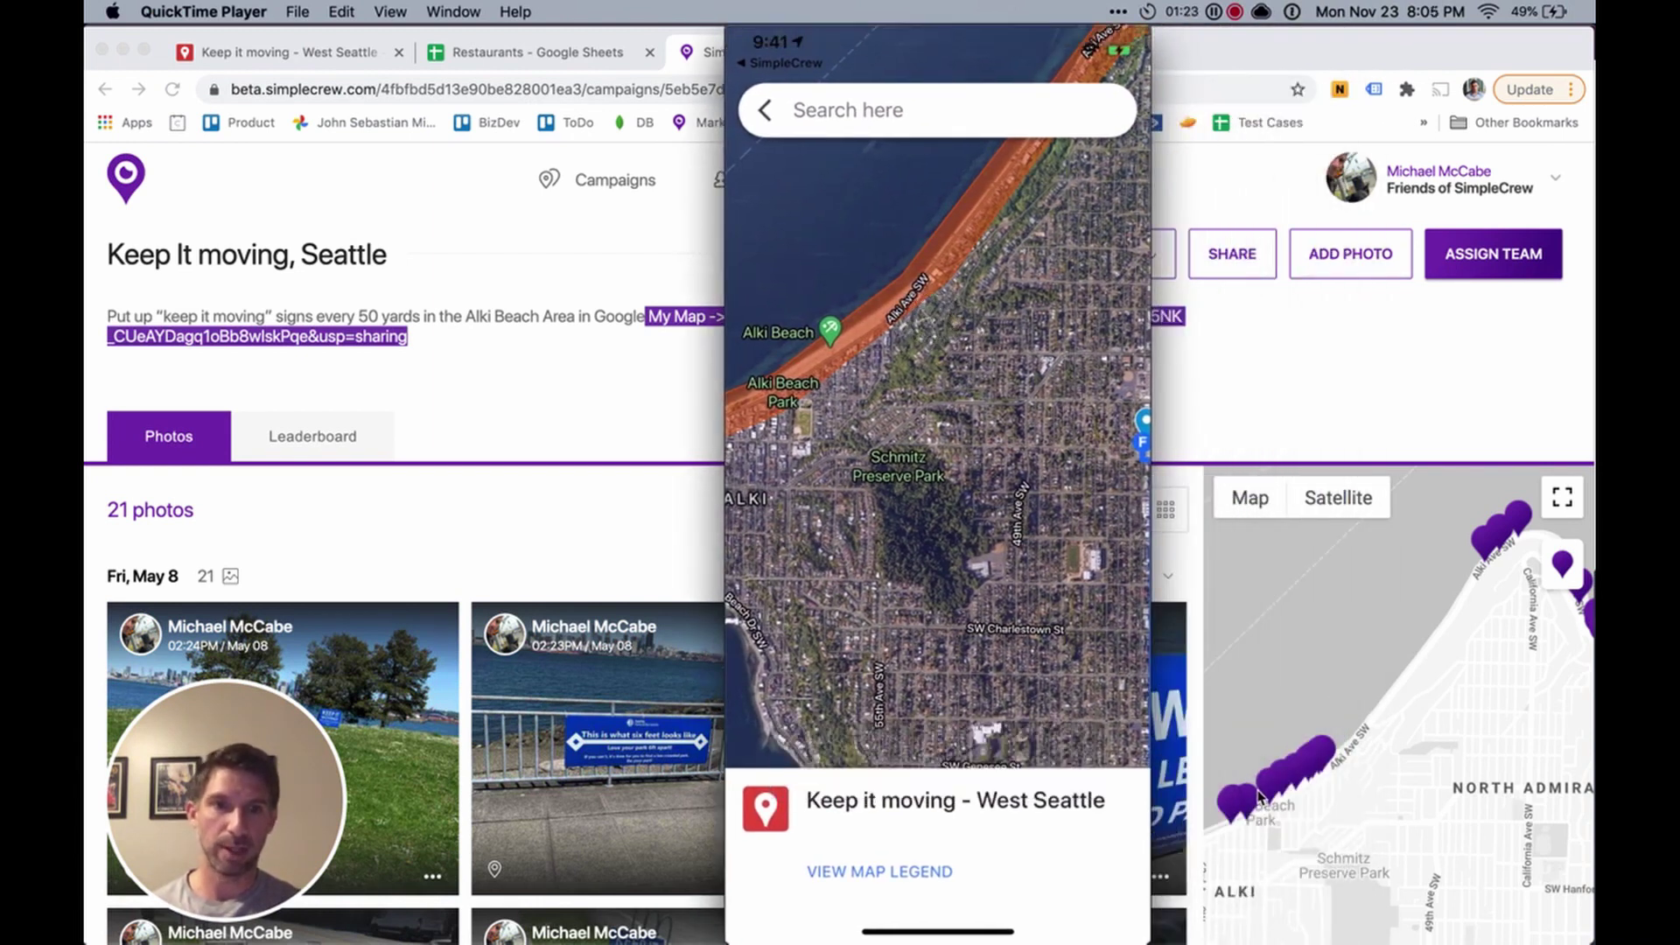
{"action": "left_click", "coordinate": [1505, 562]}
{"action": "left_click_drag", "start_coordinate": [1476, 657], "coordinate": [1423, 642]}
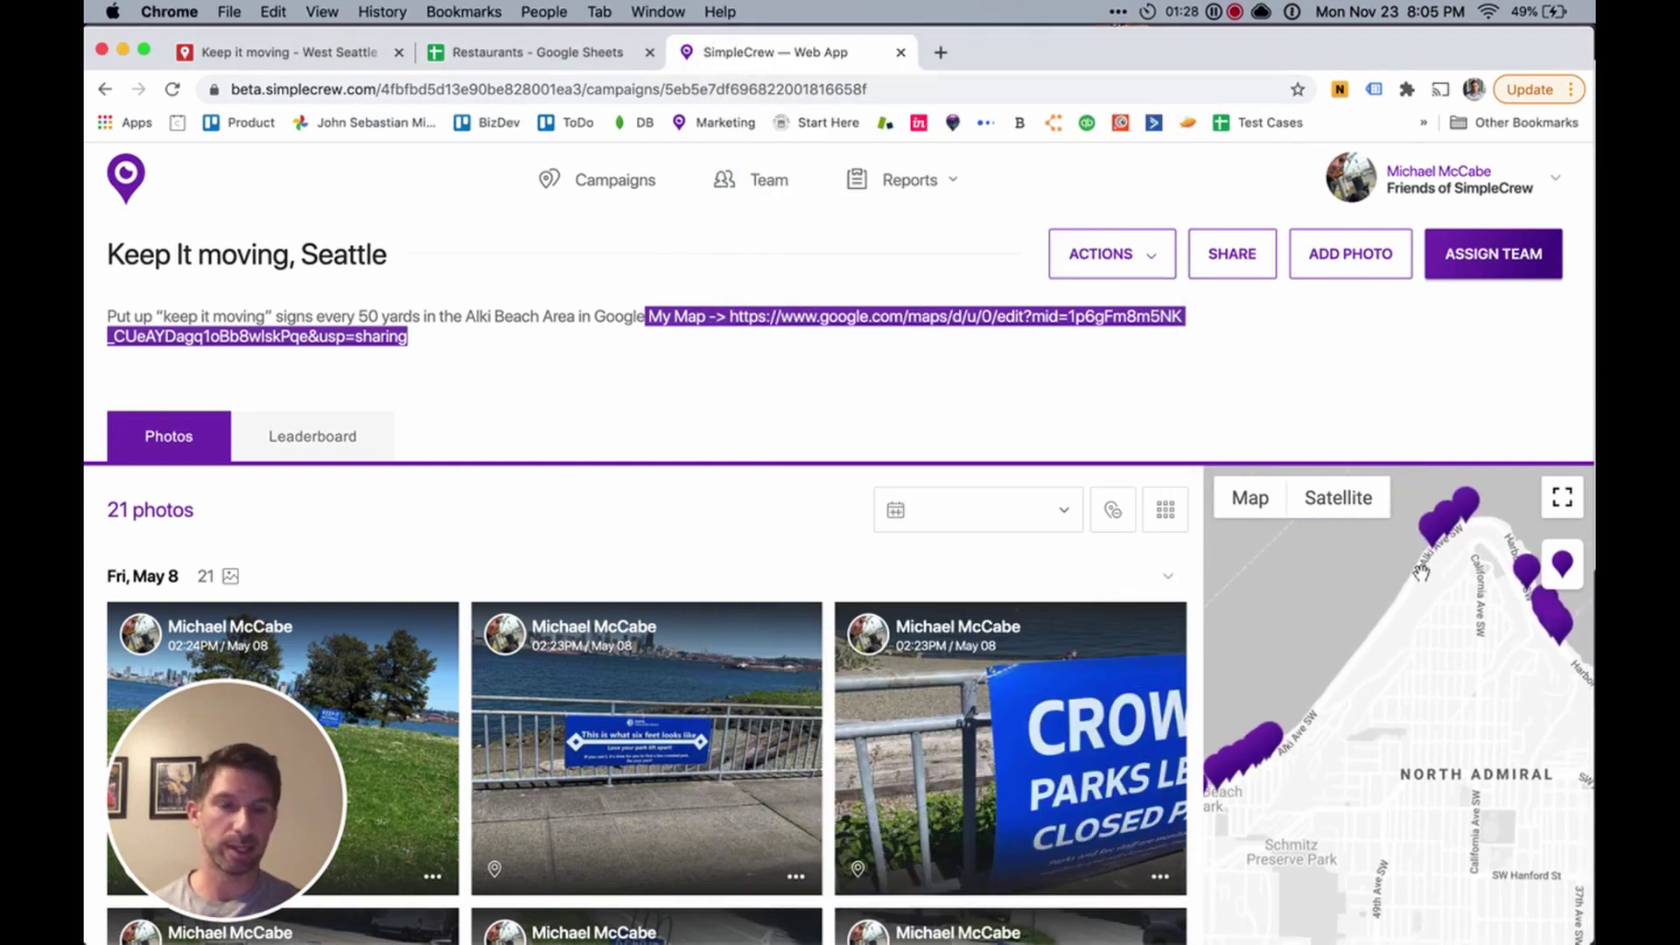